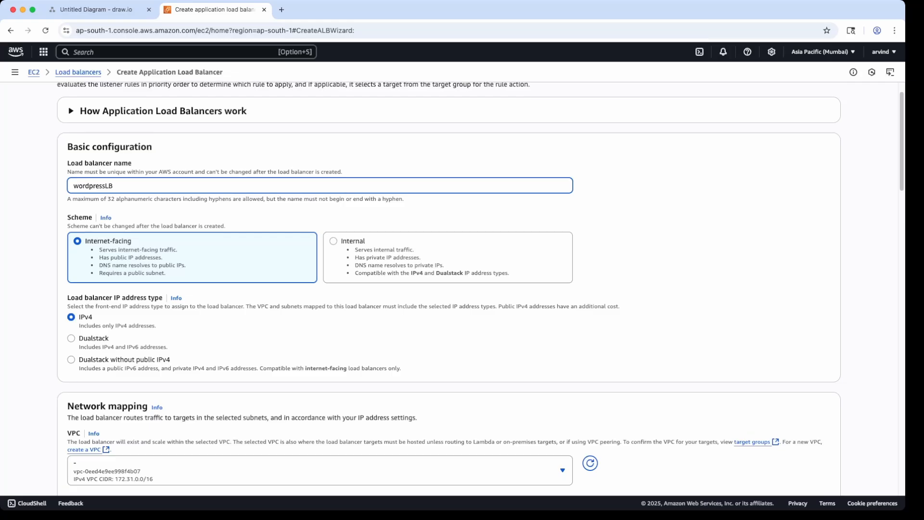
Map the load balancer to the Availability Zones ap-south-1a, ap-south-1b and ap-south-1c in the preselected VPC.
scroll(480, 286, down, 1)
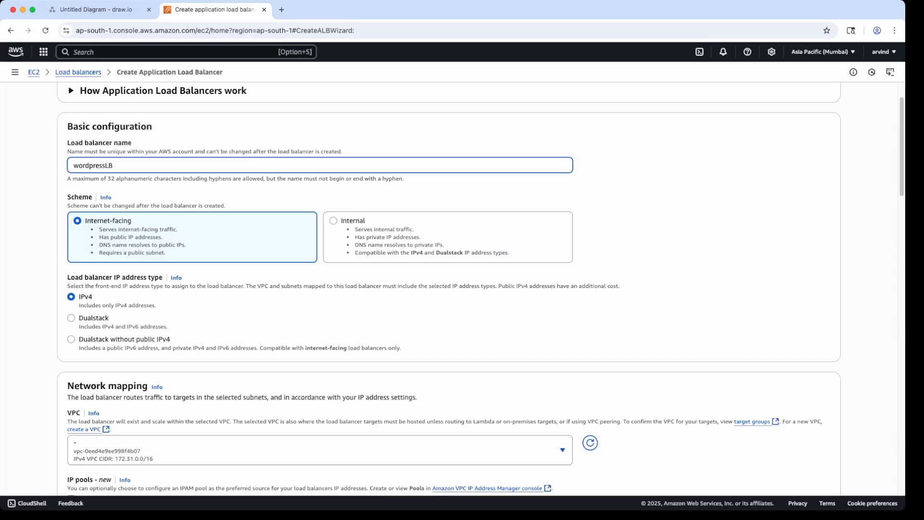
scroll(449, 288, down, 6)
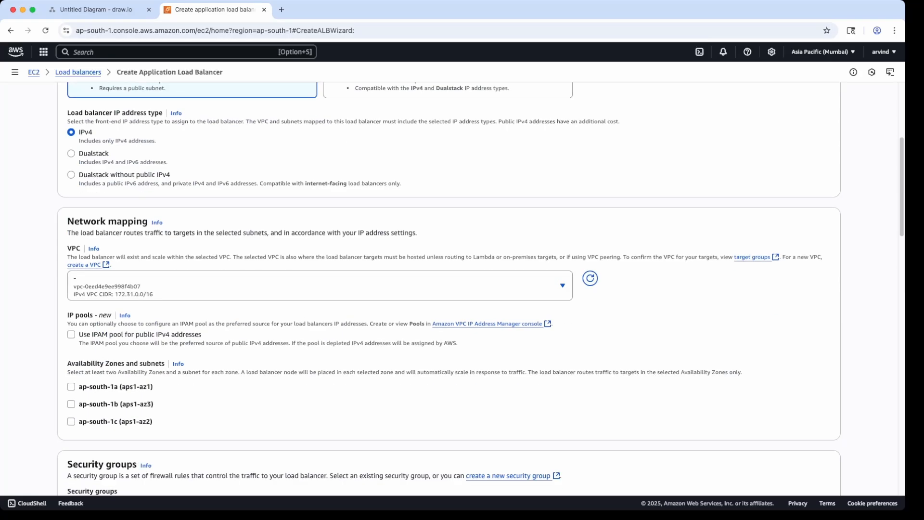
scroll(480, 289, down, 1)
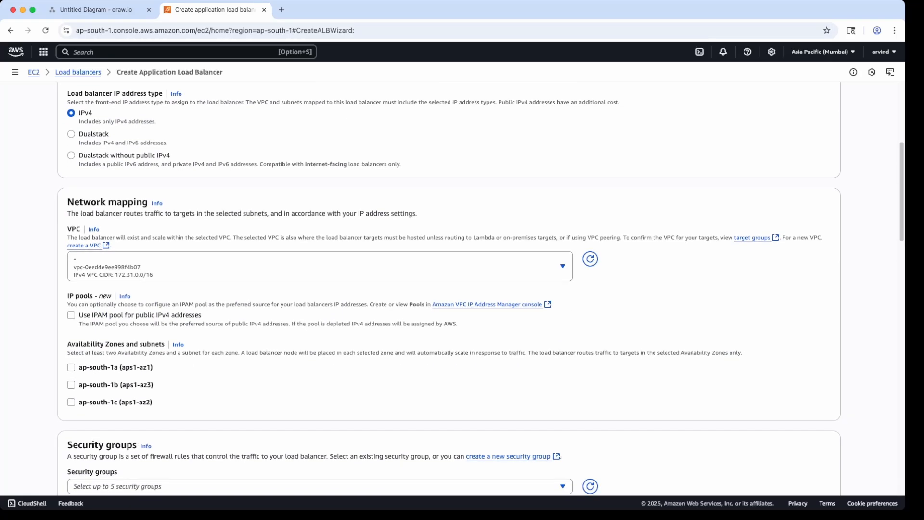
click(319, 266)
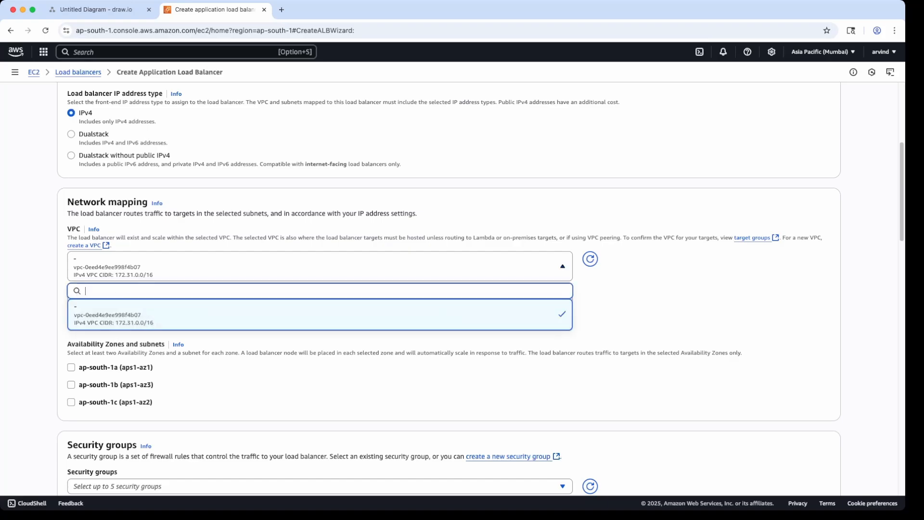
click(320, 266)
scroll(320, 289, down, 3)
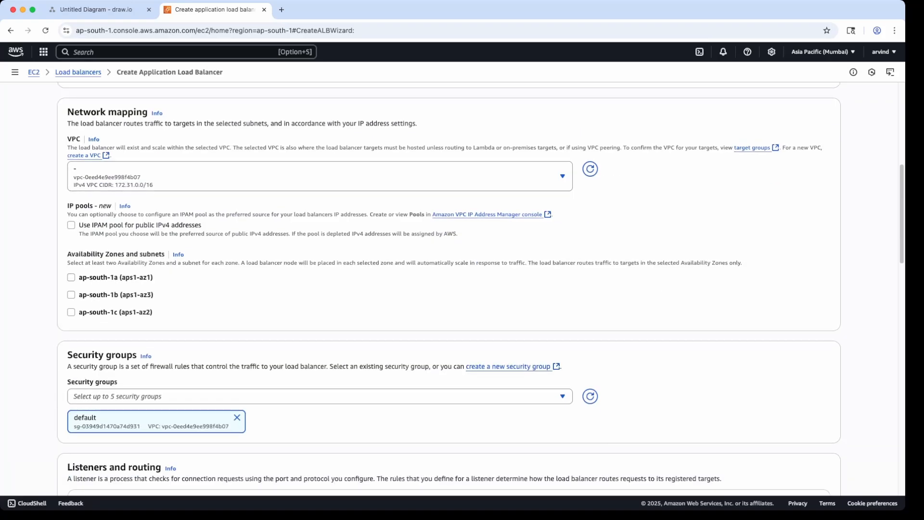
click(72, 277)
click(71, 339)
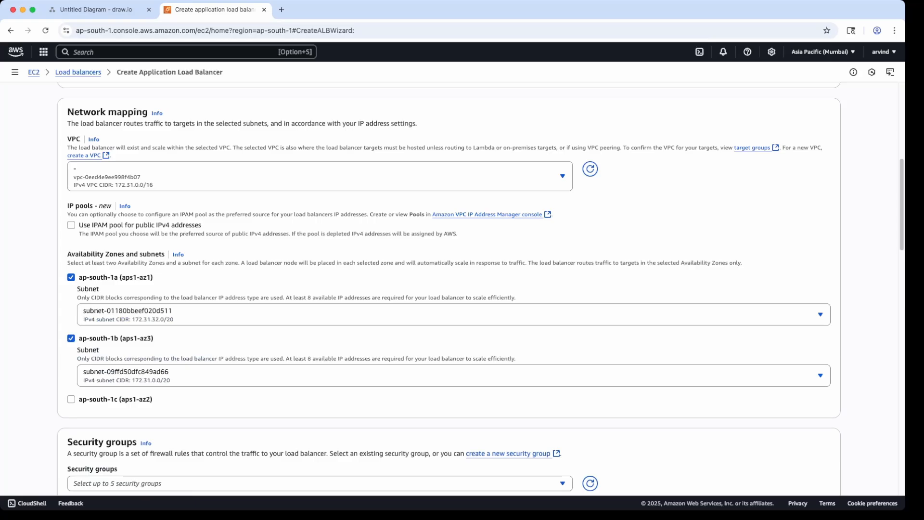
click(71, 399)
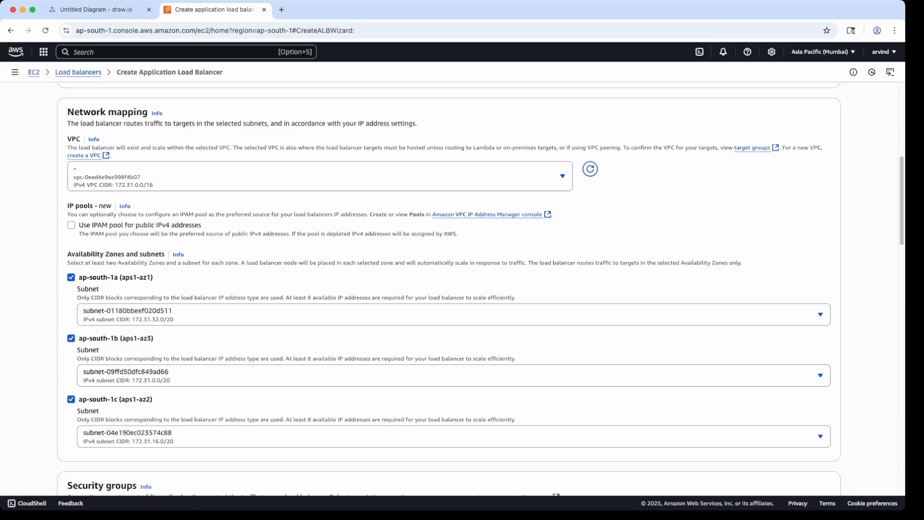
Start creating a target group for the HTTP:80 listener and name it wordpress-TG.
scroll(480, 289, down, 9)
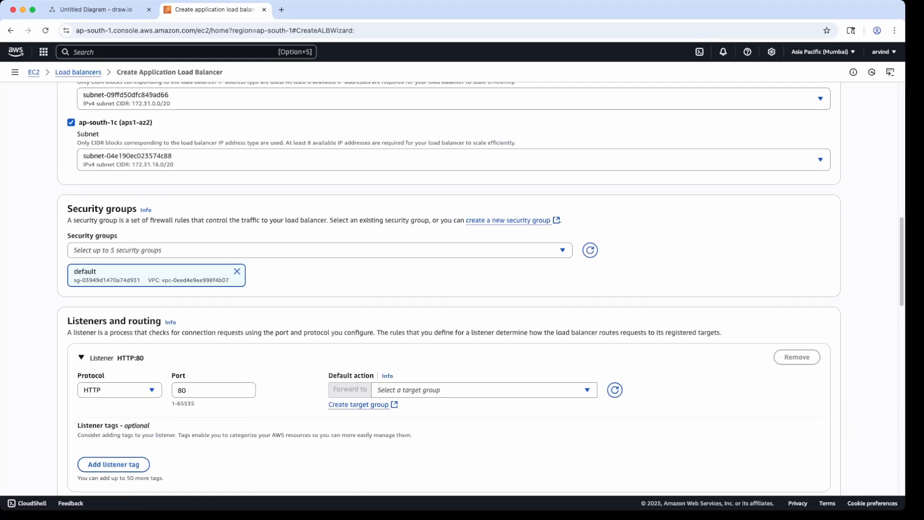
scroll(448, 289, down, 3)
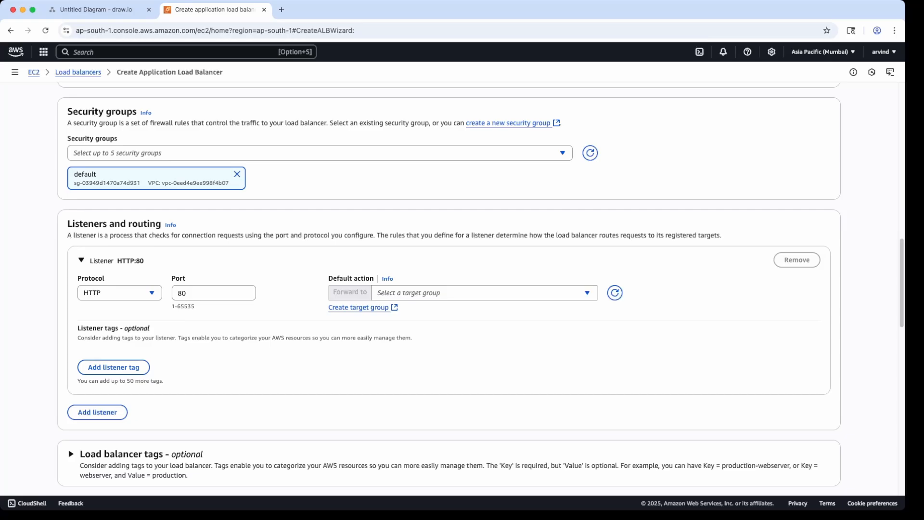
click(358, 308)
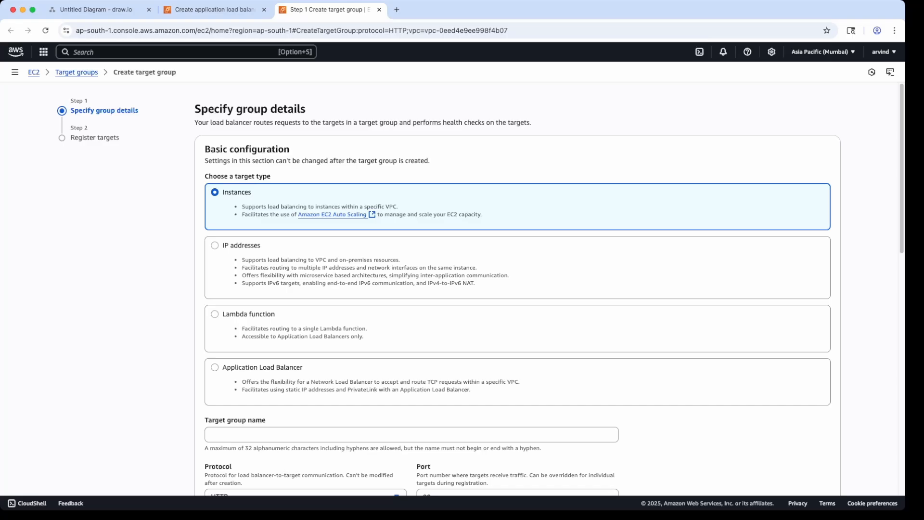
scroll(517, 288, down, 3)
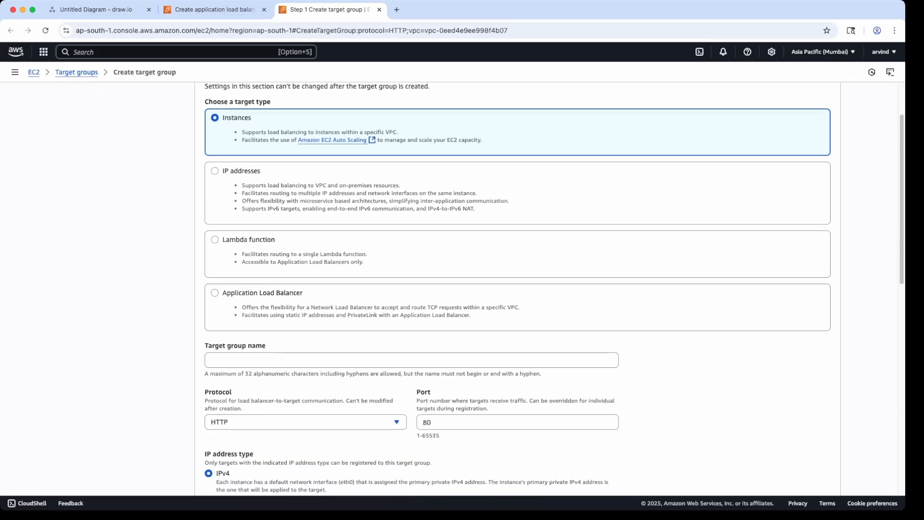
click(411, 360)
text(w)
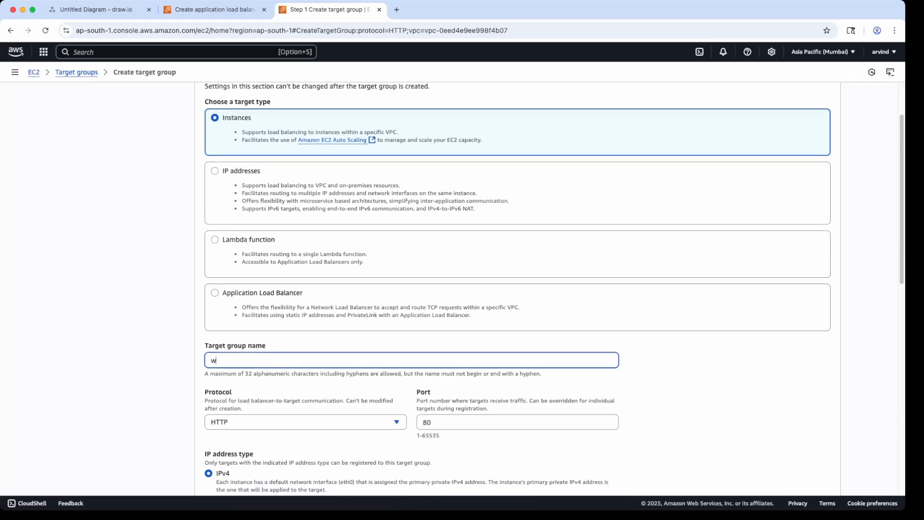
text(ordpress-TG)
Accept the target group's default protocol, VPC and health check settings and continue to target registration.
scroll(554, 289, down, 3)
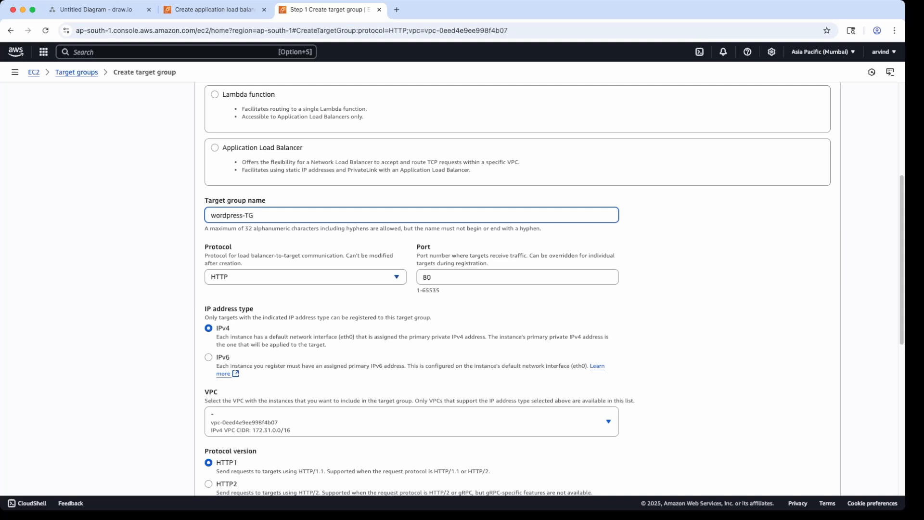
scroll(517, 277, down, 2)
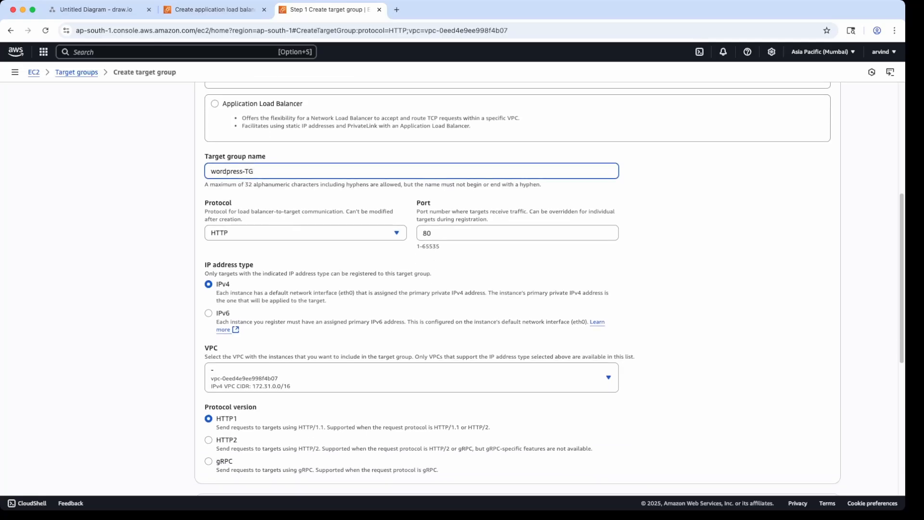
scroll(517, 276, down, 5)
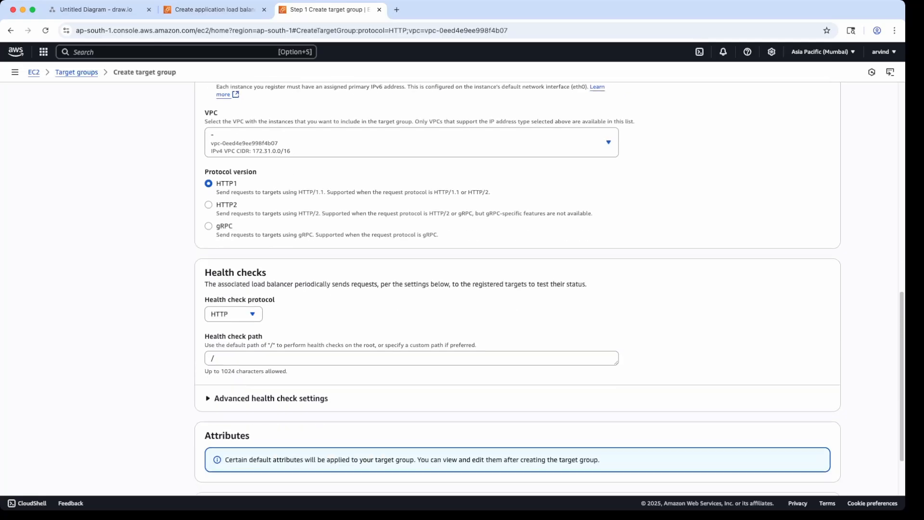
scroll(549, 289, down, 2)
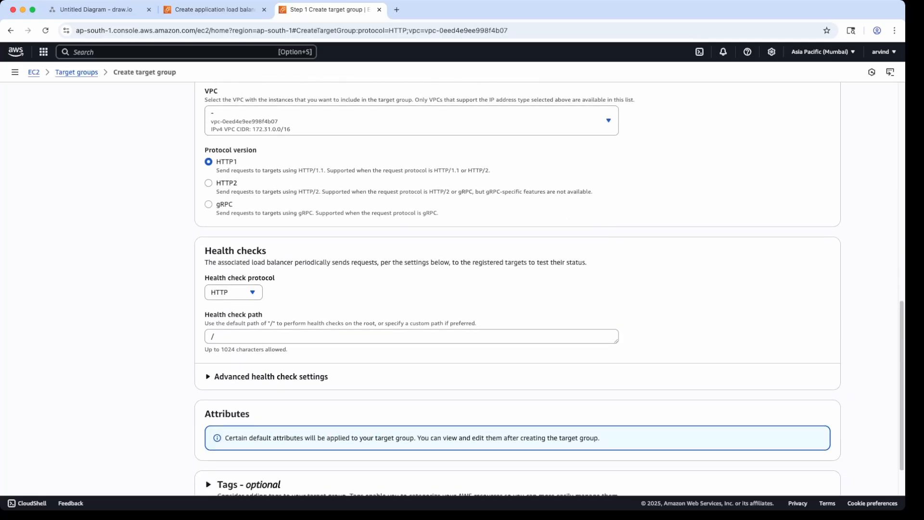
scroll(434, 321, up, 9)
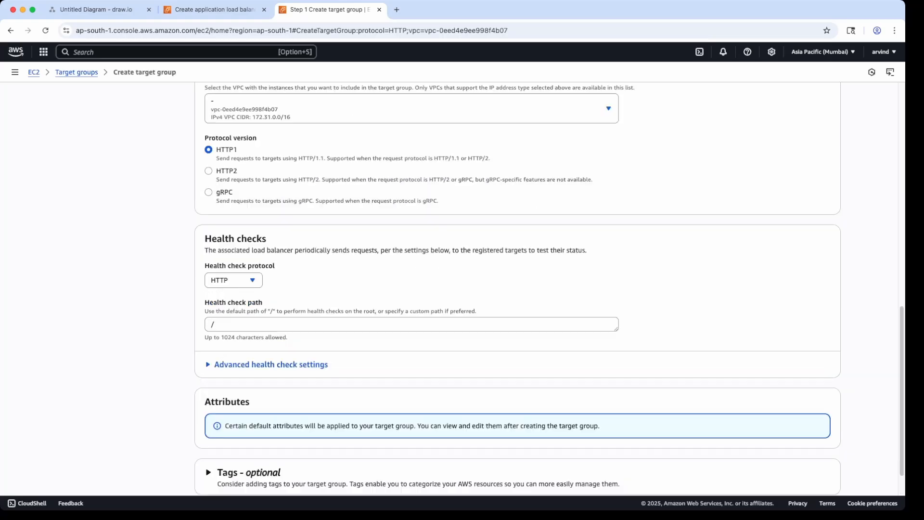
scroll(554, 289, down, 9)
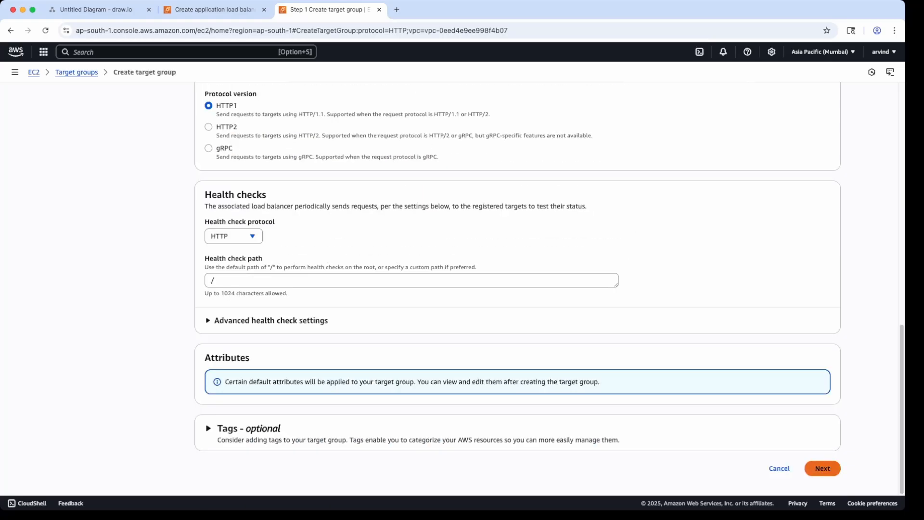
click(823, 469)
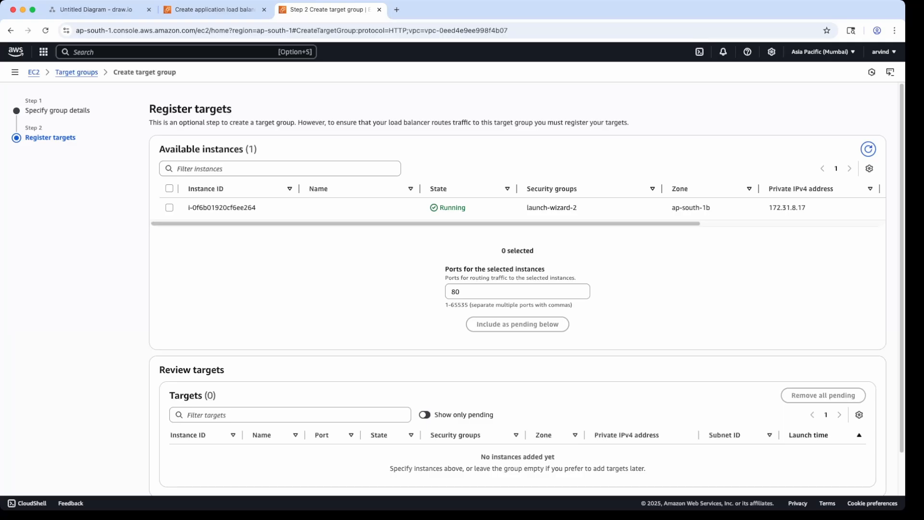
Add the running launch-wizard-2 instance as a pending target on port 80 and create the target group.
click(170, 207)
mouse_move(202, 223)
mouse_down()
mouse_move(388, 223)
mouse_move(202, 223)
mouse_up()
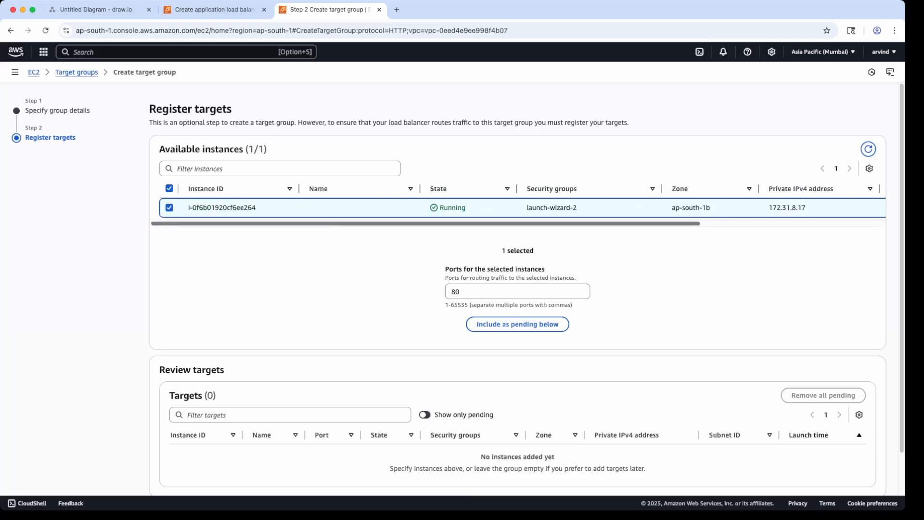
click(517, 324)
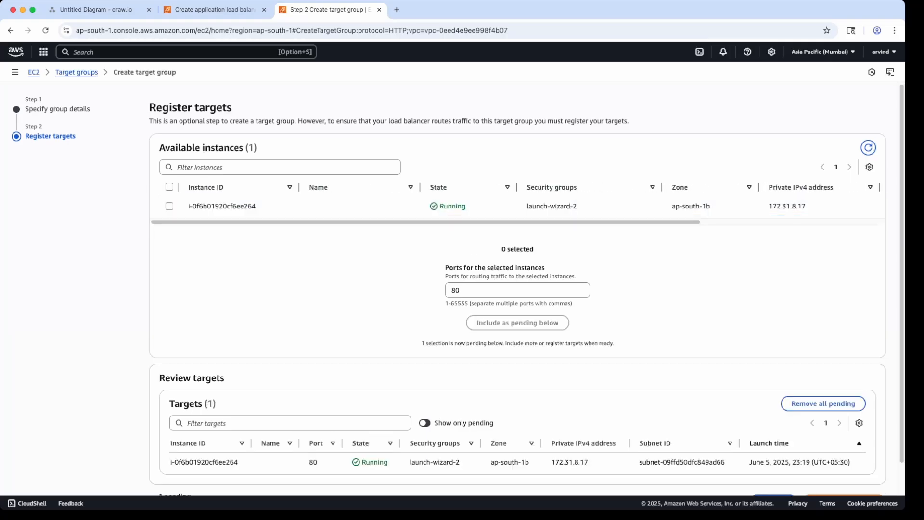
scroll(517, 288, down, 1)
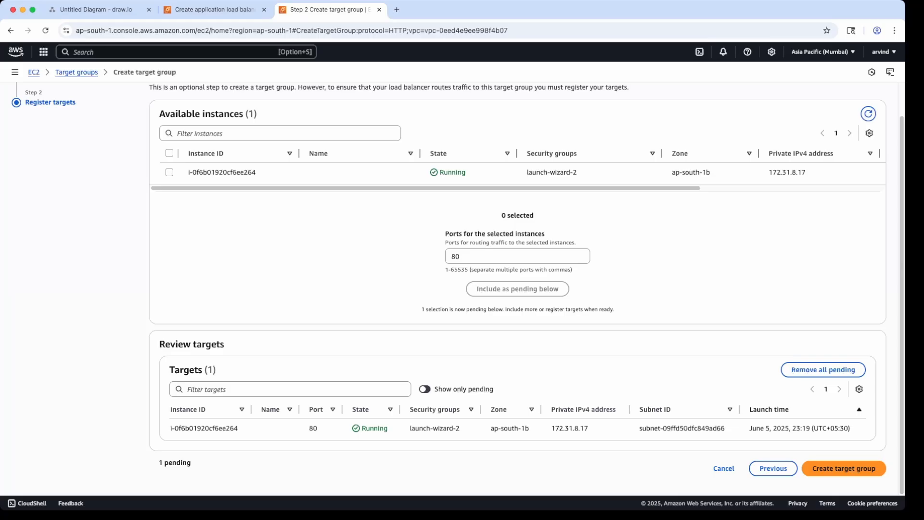
click(843, 468)
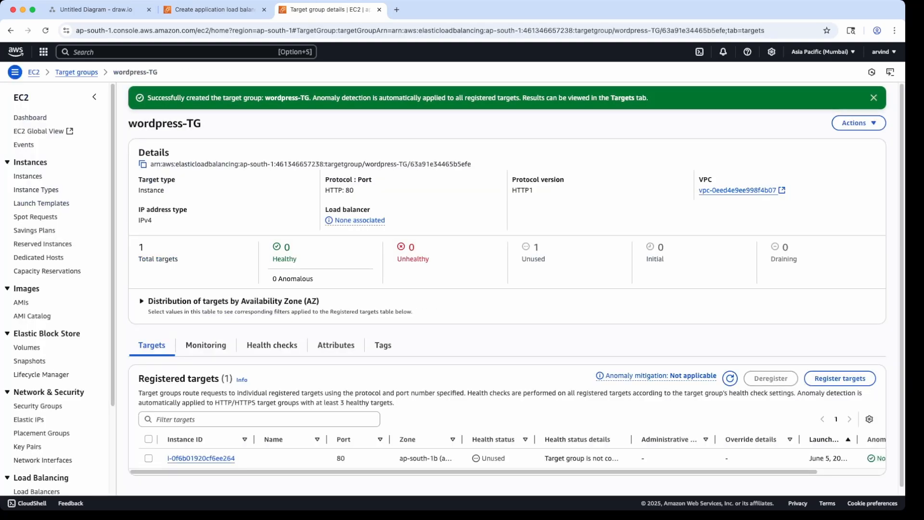
scroll(507, 289, down, 1)
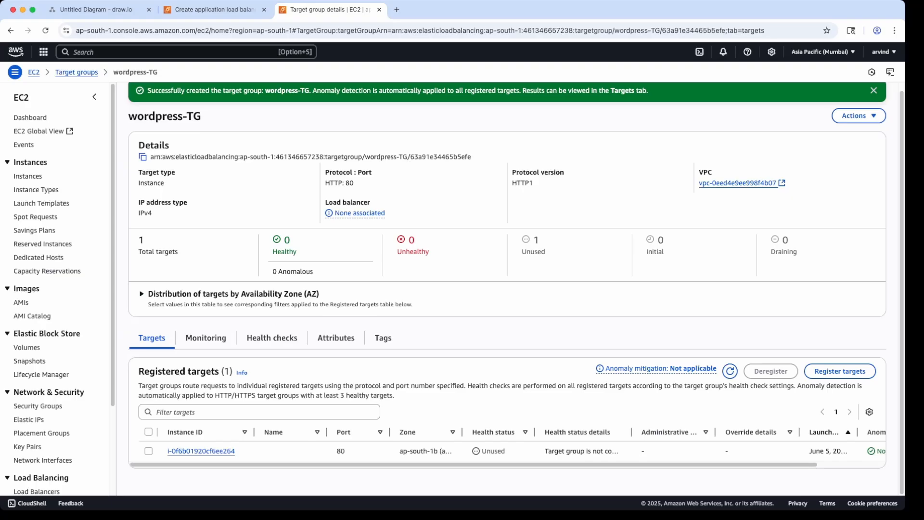
scroll(507, 289, up, 1)
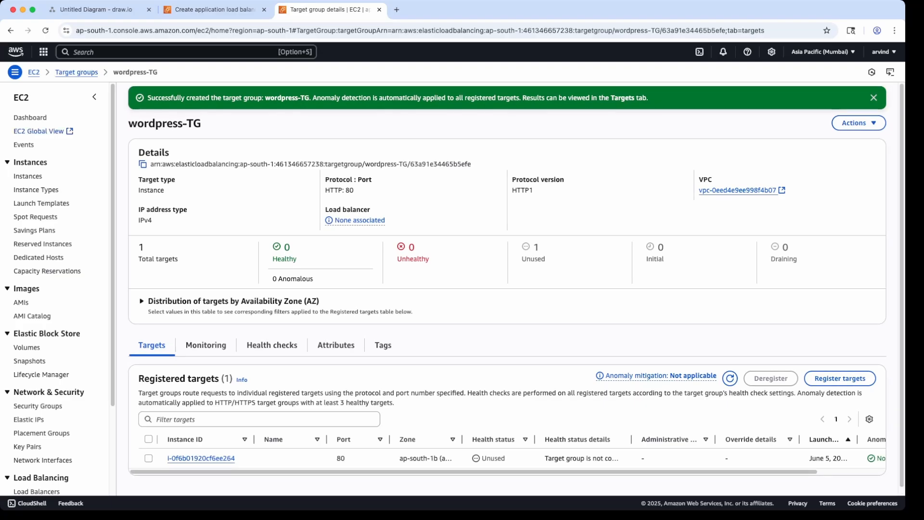
Back in the load balancer setup, refresh the target groups and forward the HTTP:80 listener to wordpress-TG.
click(214, 10)
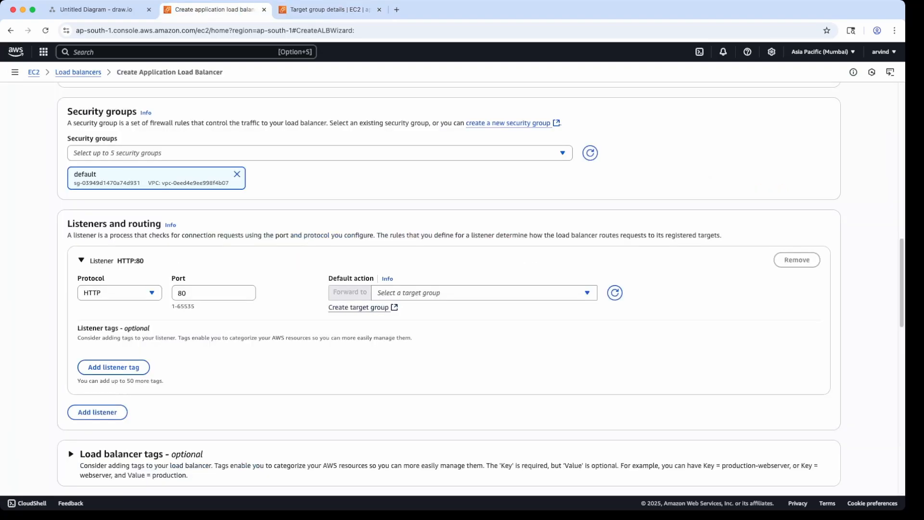
scroll(448, 289, down, 1)
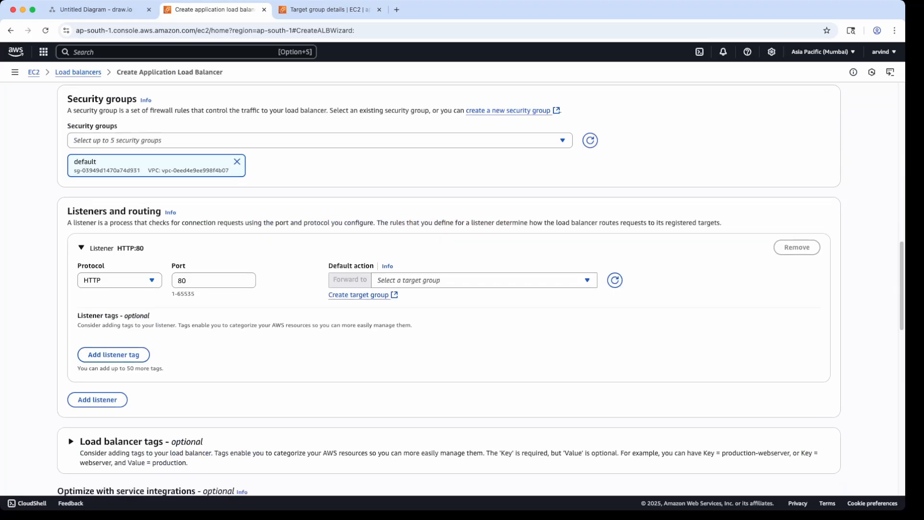
click(484, 280)
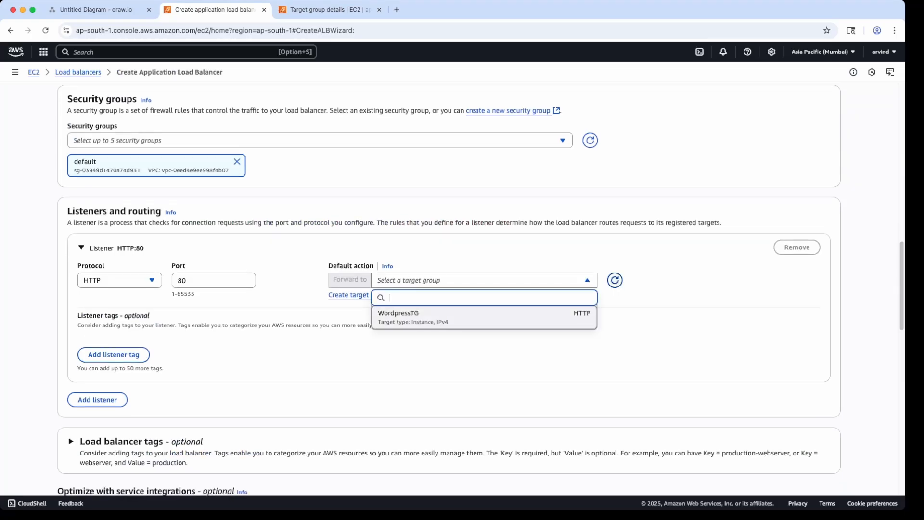
click(614, 280)
click(485, 280)
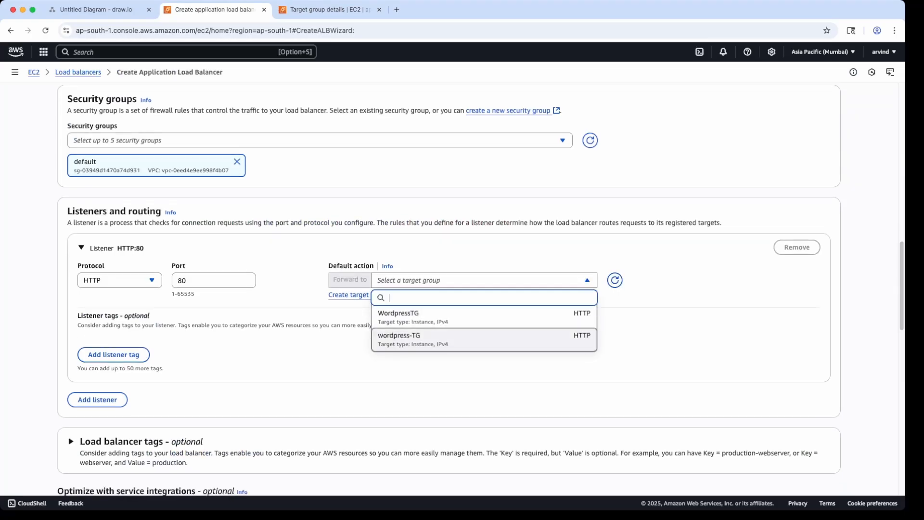
click(484, 339)
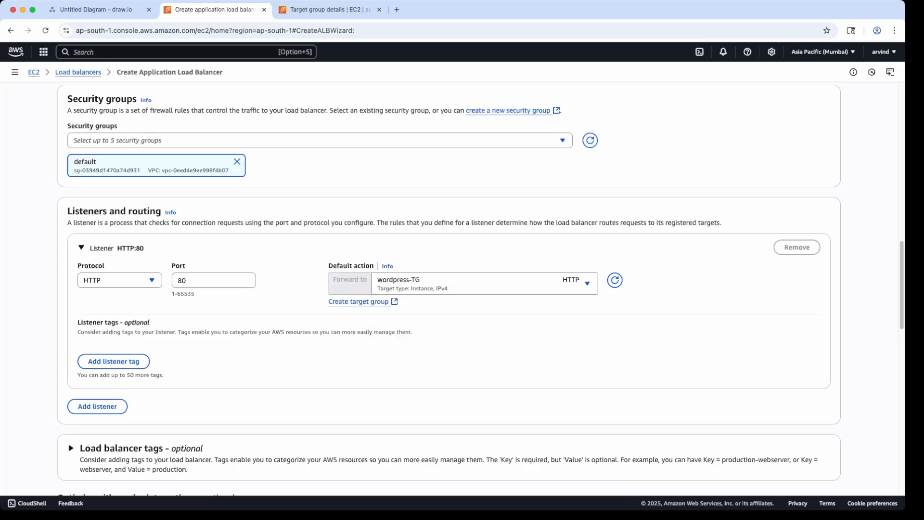
click(484, 283)
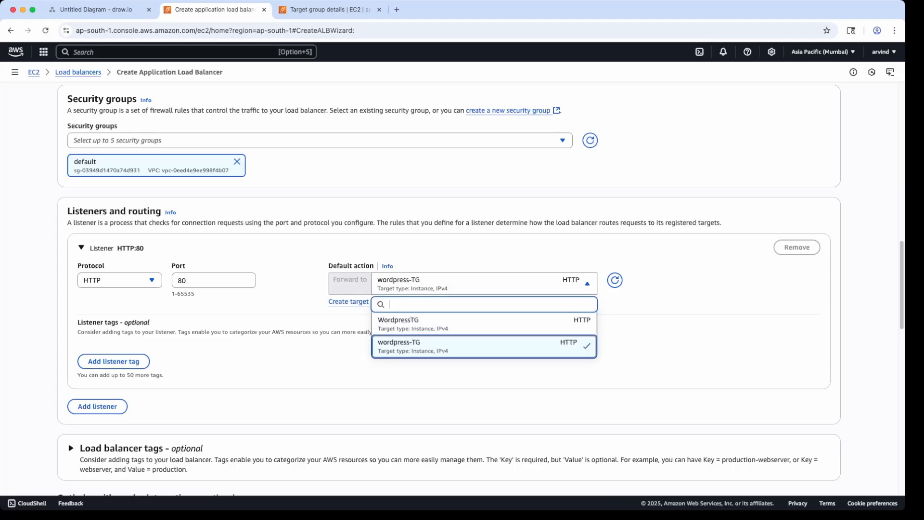
click(485, 345)
Add a second listener with protocol HTTPS on port 443 that forwards to the wordpress-TG target group.
scroll(449, 289, down, 3)
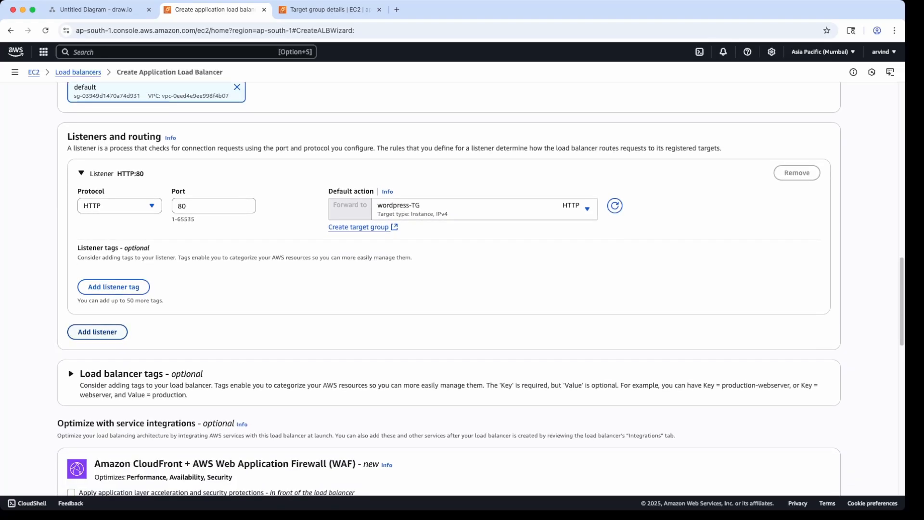
click(97, 331)
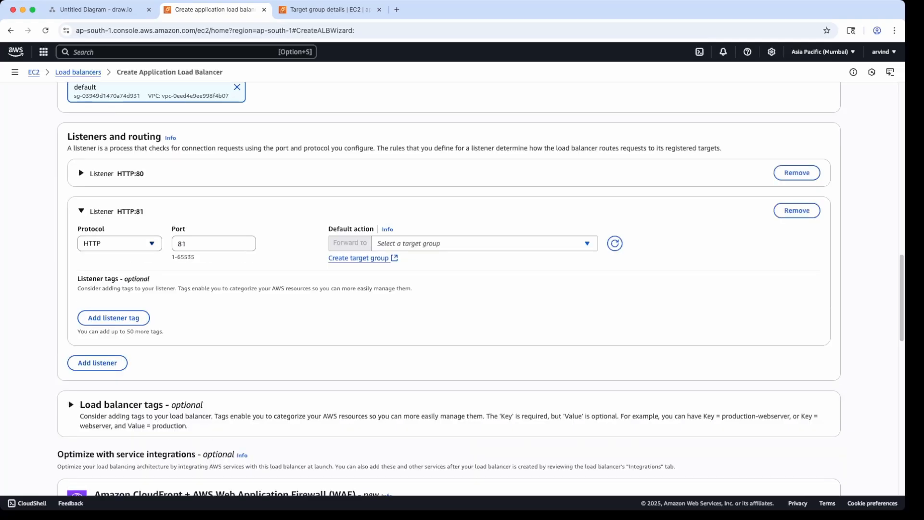
click(119, 244)
click(97, 275)
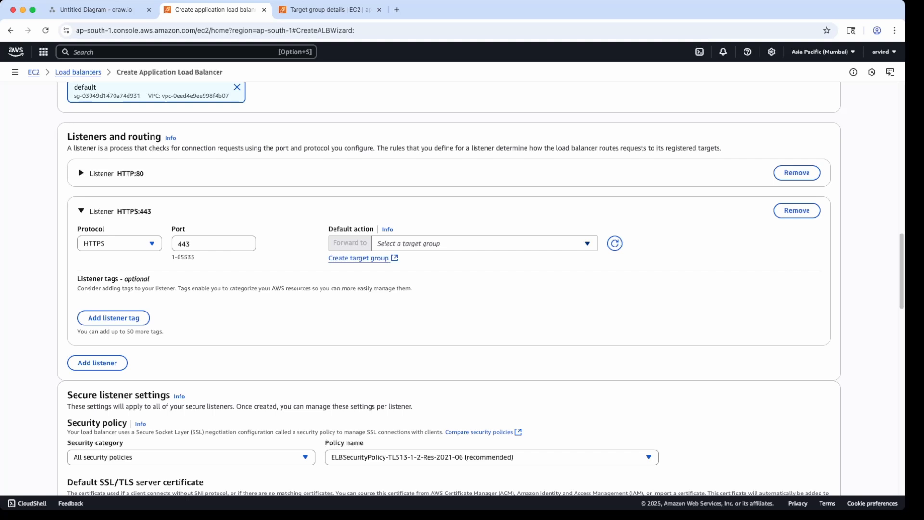
click(453, 244)
click(452, 303)
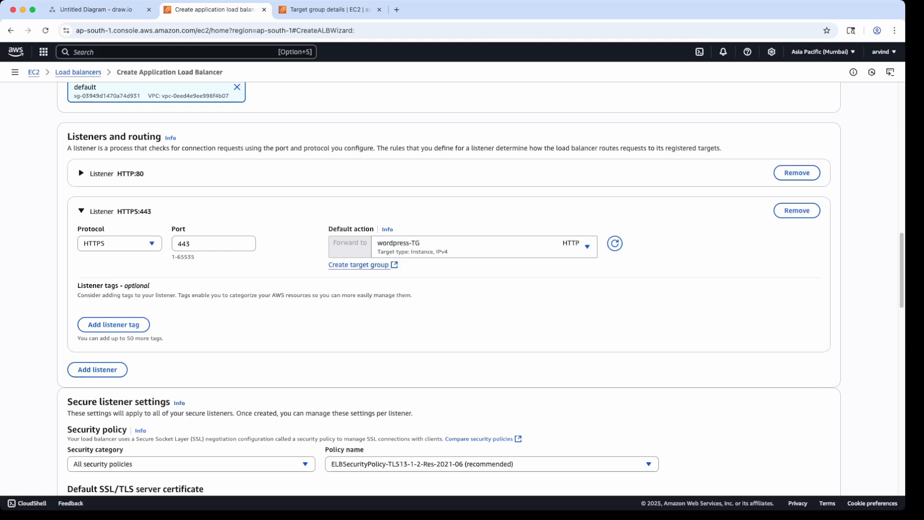
Set the default SSL/TLS server certificate for the secure listener to the fasttrackcode.com certificate from ACM.
scroll(447, 289, down, 5)
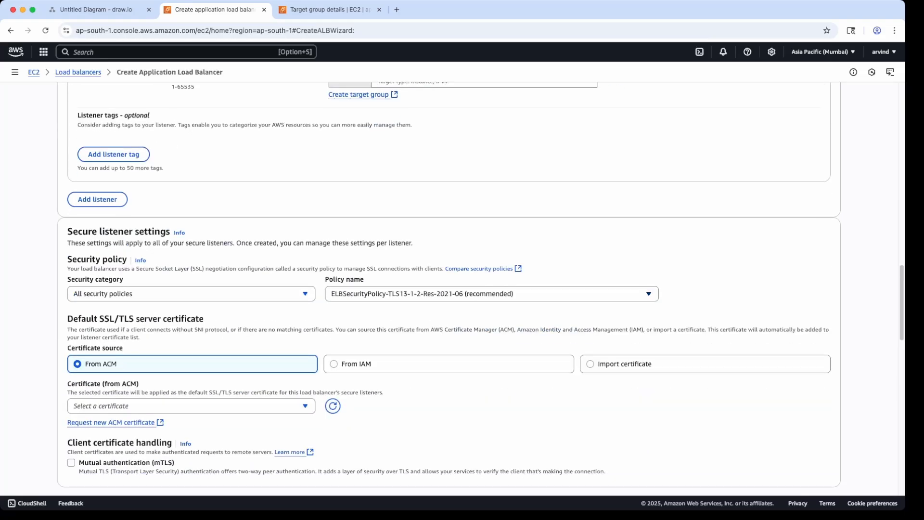
scroll(447, 289, down, 5)
scroll(448, 289, up, 2)
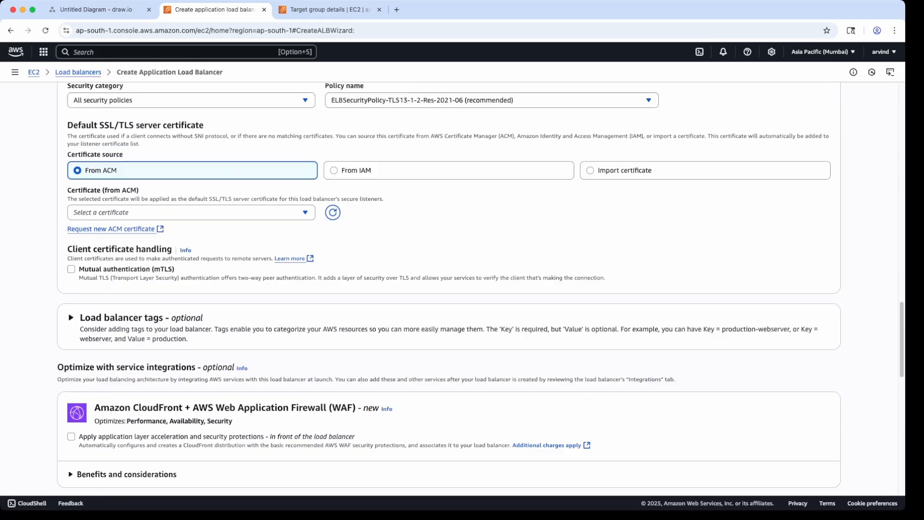
click(332, 245)
click(191, 245)
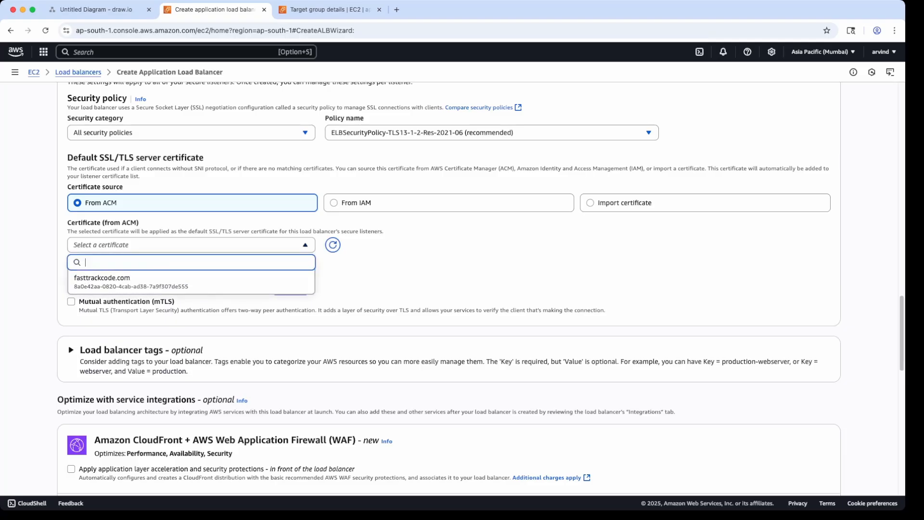
click(131, 282)
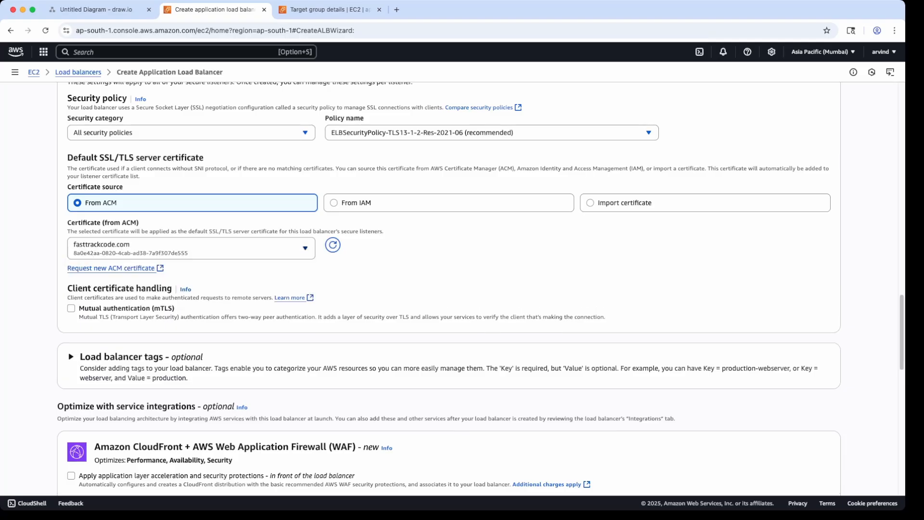
scroll(448, 289, up, 1)
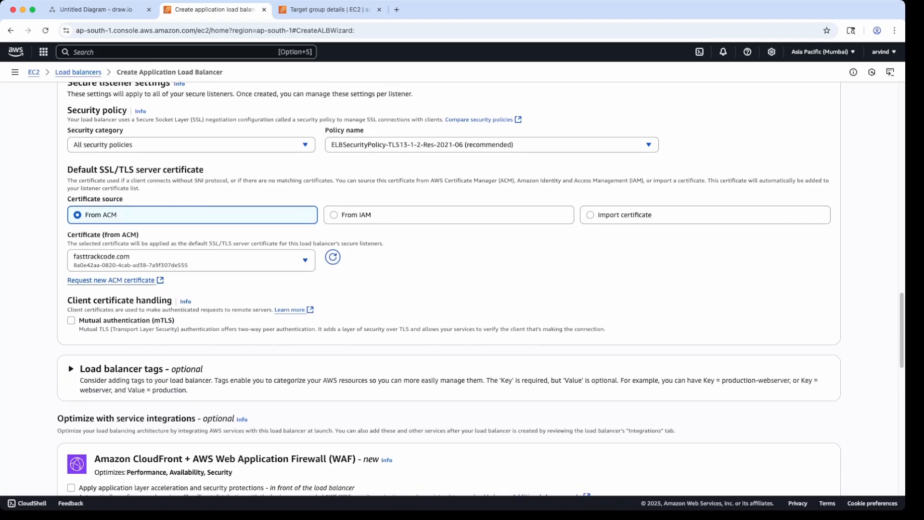
Review the configuration summary, create the load balancer and refresh the wordpressLB details.
scroll(449, 289, down, 5)
scroll(450, 289, down, 6)
scroll(449, 289, down, 3)
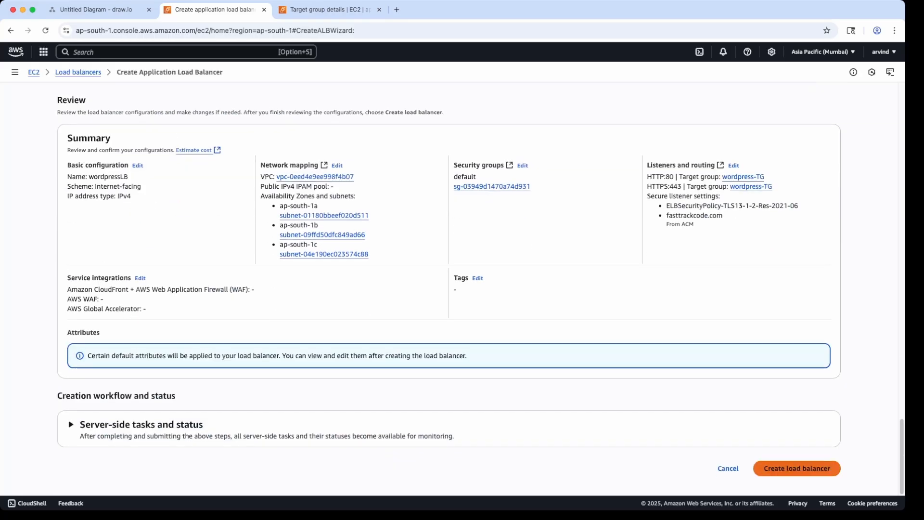
click(797, 468)
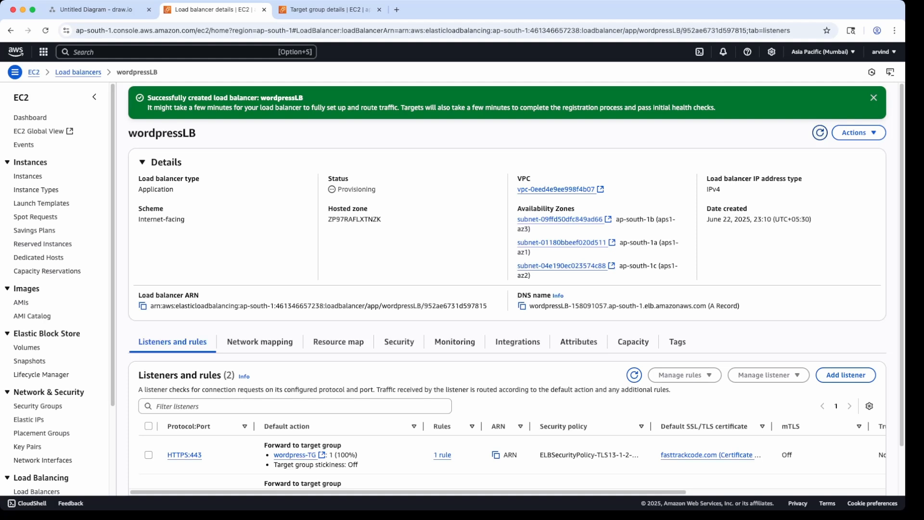
click(819, 133)
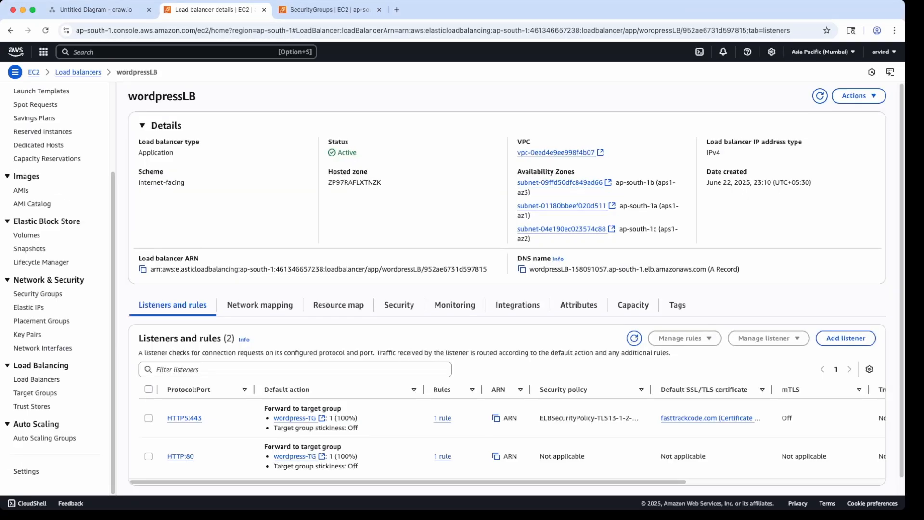
Try to open the wordpressLB DNS name in a new browser tab.
drag(329, 142, 358, 153)
click(380, 161)
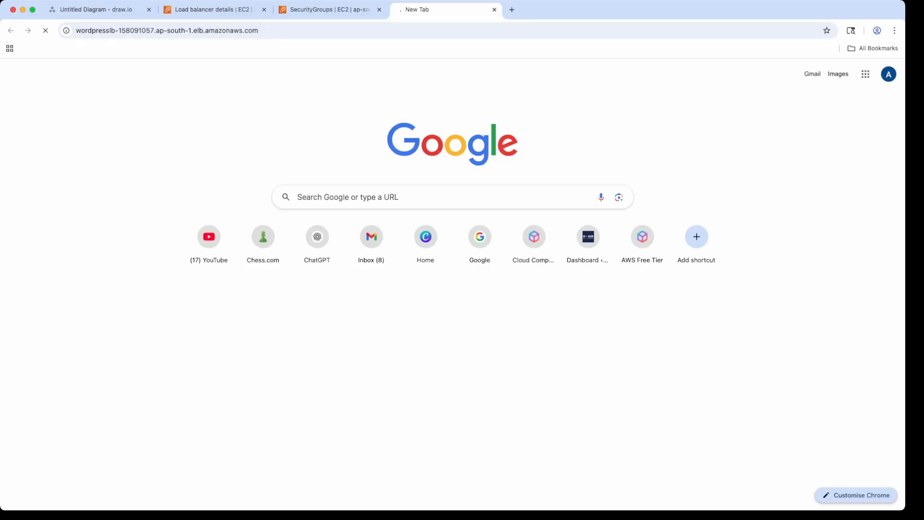
key(super+l)
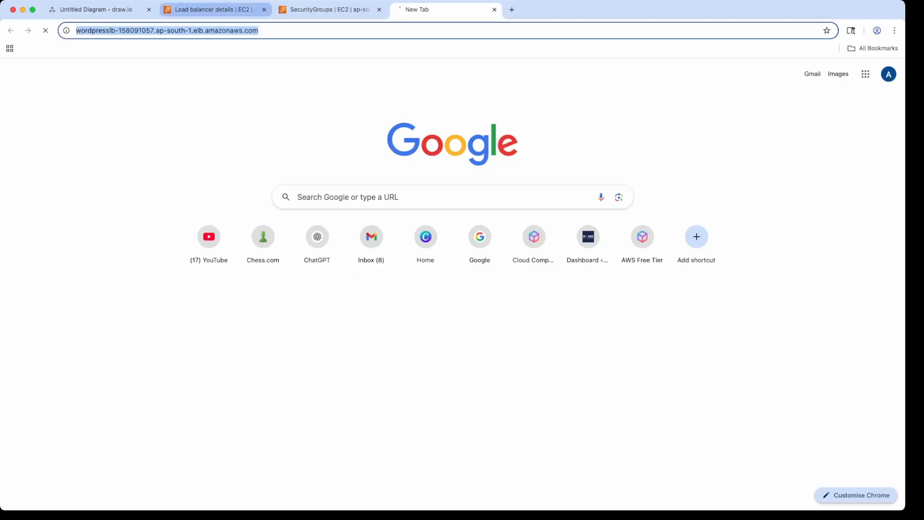
Go back to wordpressLB and open the inbound rules of its default security group for editing.
click(211, 10)
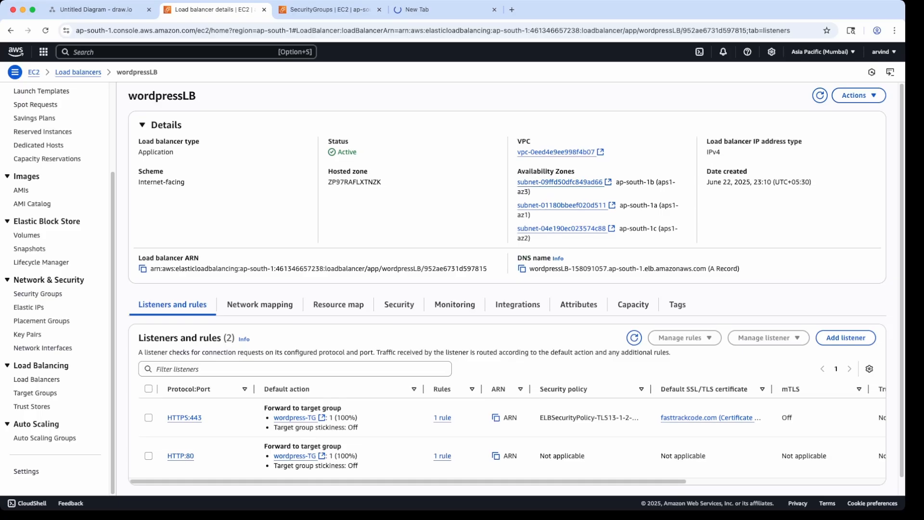
scroll(516, 287, down, 1)
click(399, 288)
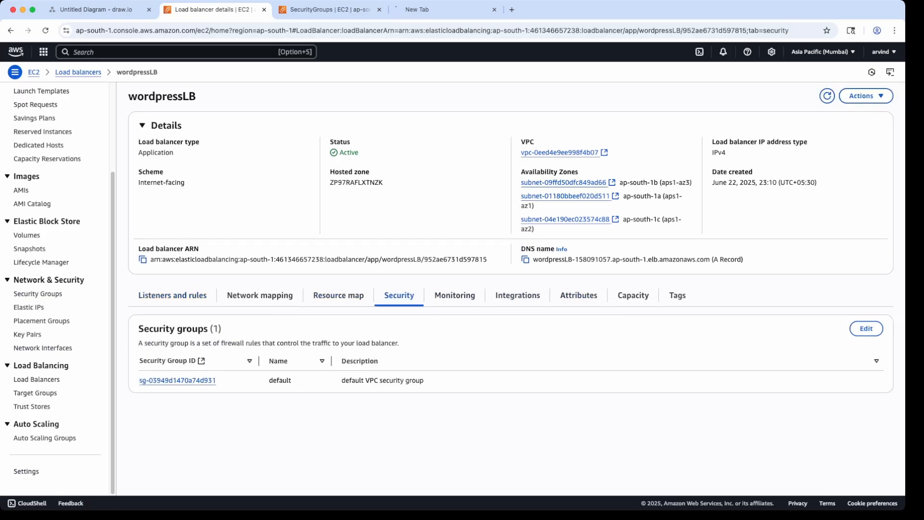
click(176, 380)
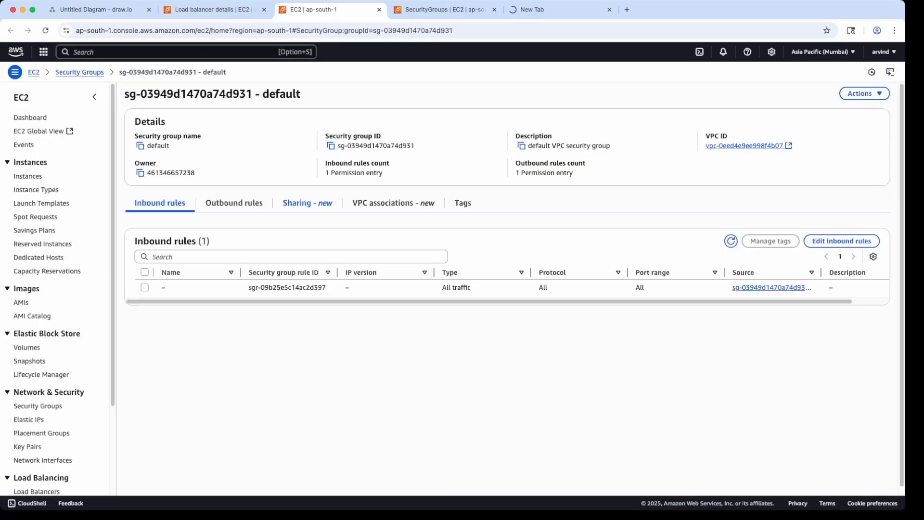
click(841, 241)
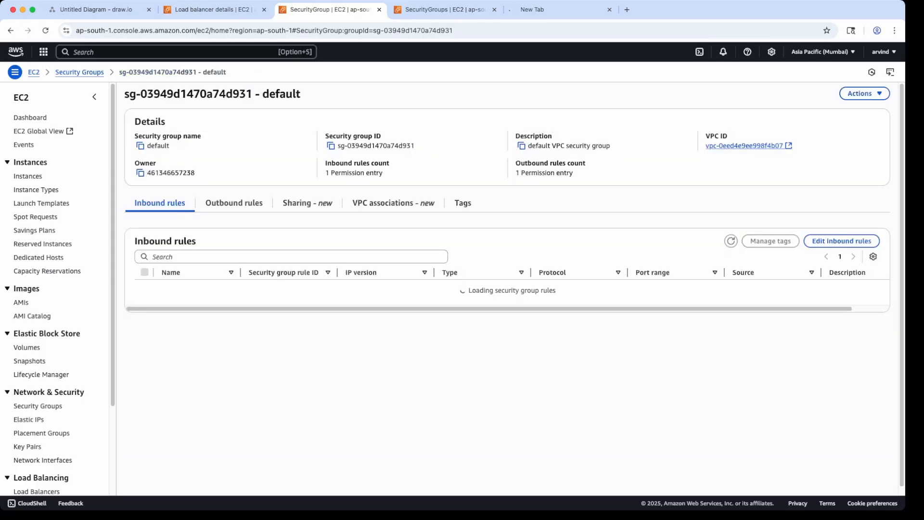
click(841, 241)
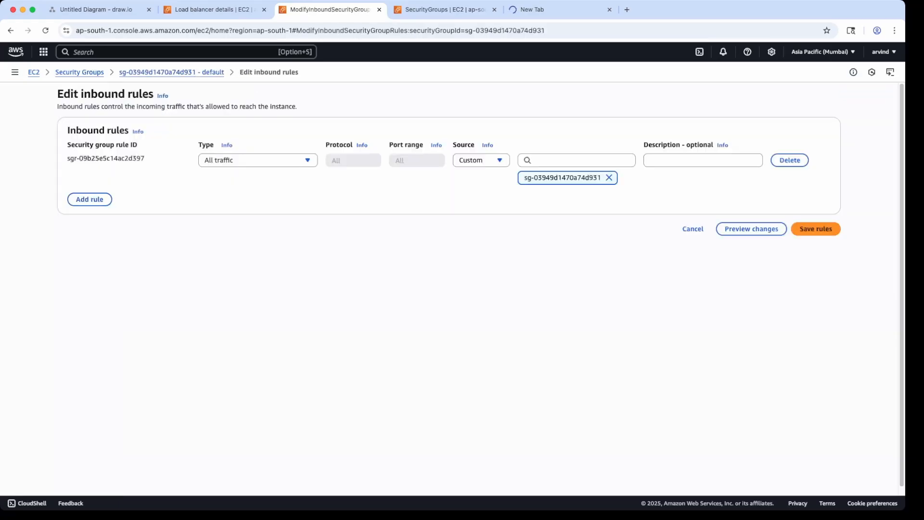
Add an inbound rule of type HTTP with source 0.0.0.0/0 to the default security group.
click(89, 200)
click(258, 193)
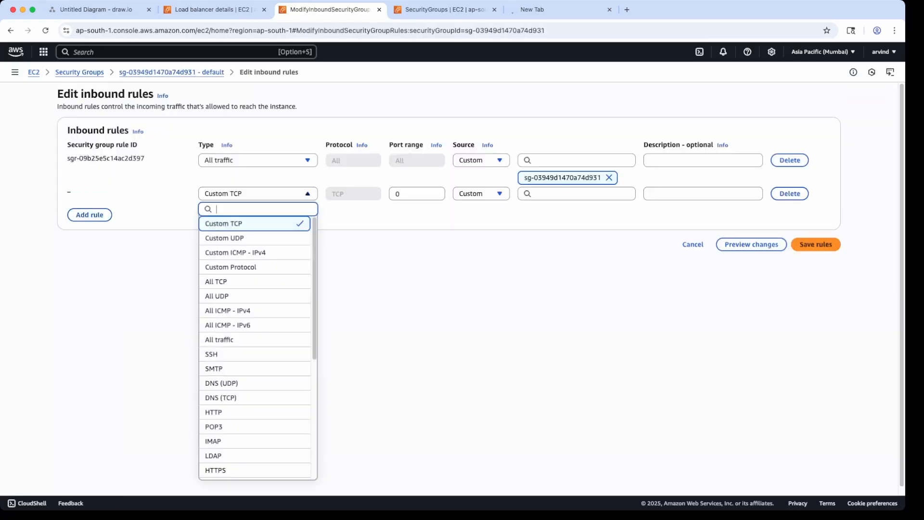
click(240, 410)
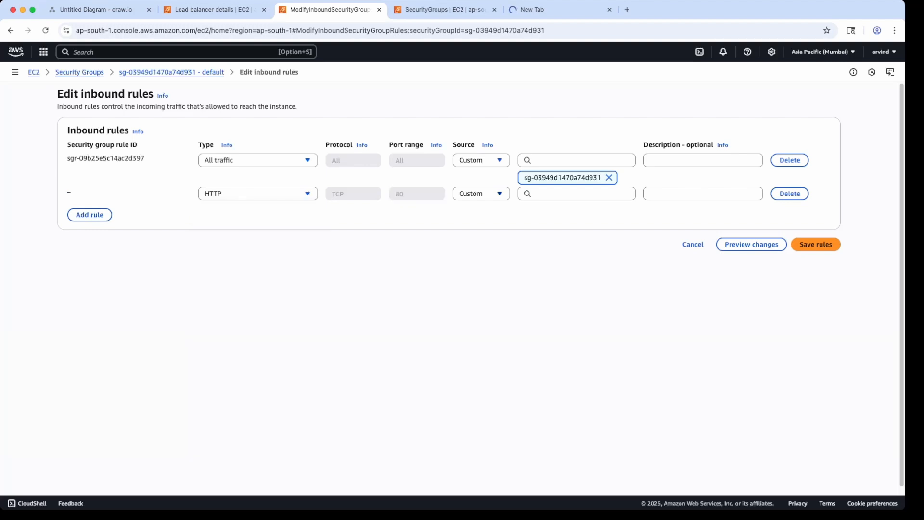
click(577, 194)
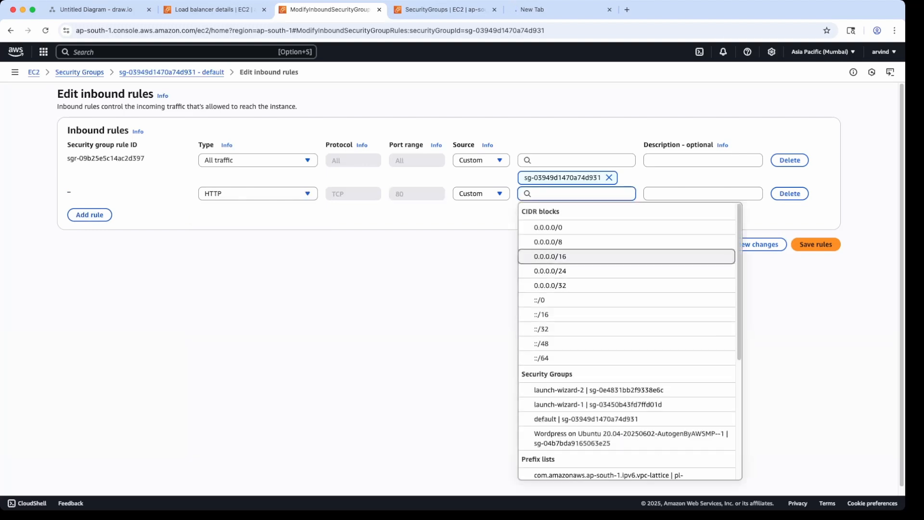
click(548, 226)
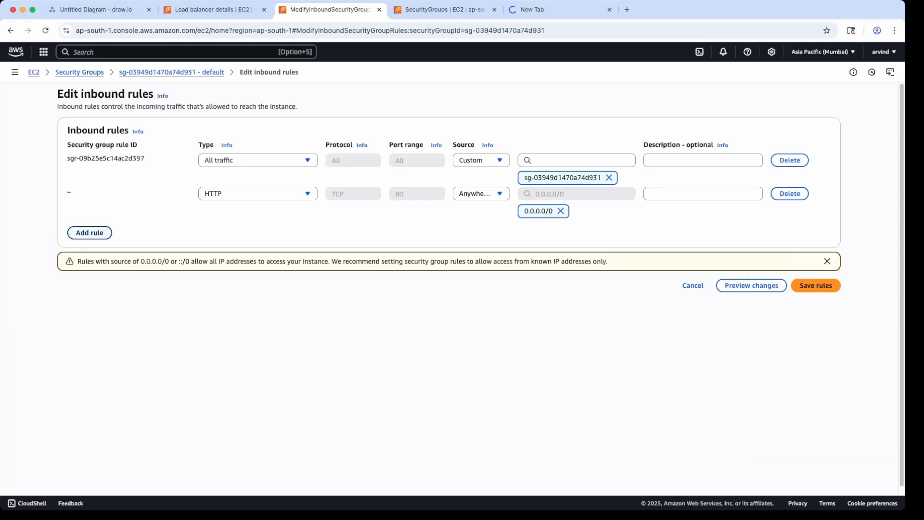
Add an inbound rule of type HTTPS with source 0.0.0.0/0 and save the security group's rules.
click(89, 232)
click(258, 227)
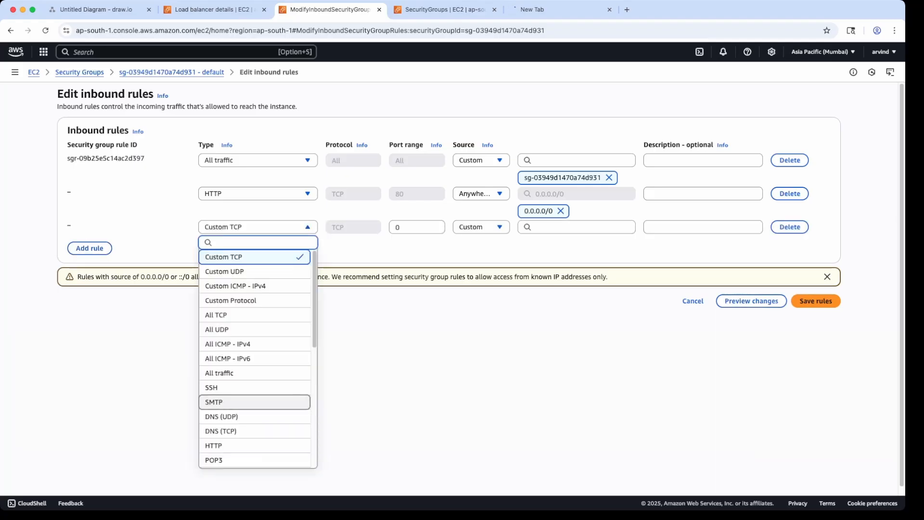
scroll(254, 377, down, 2)
scroll(254, 337, down, 2)
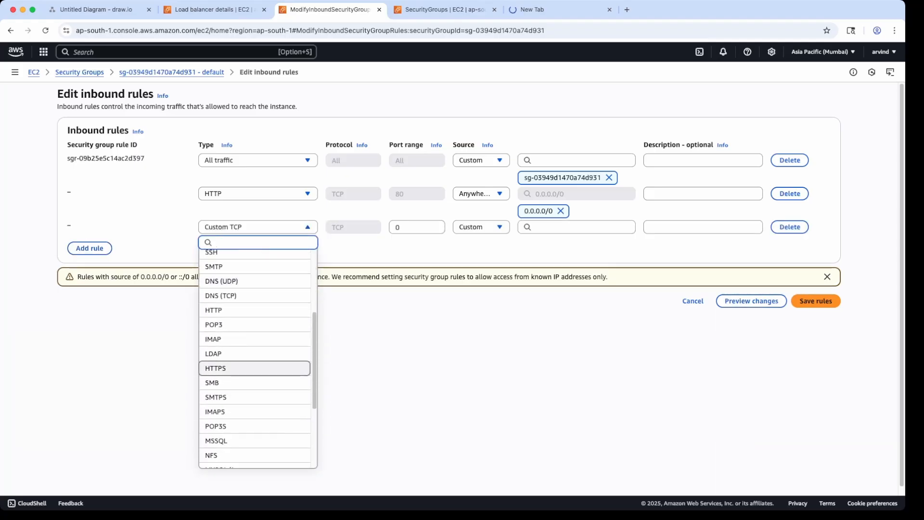
click(241, 367)
click(576, 226)
click(577, 260)
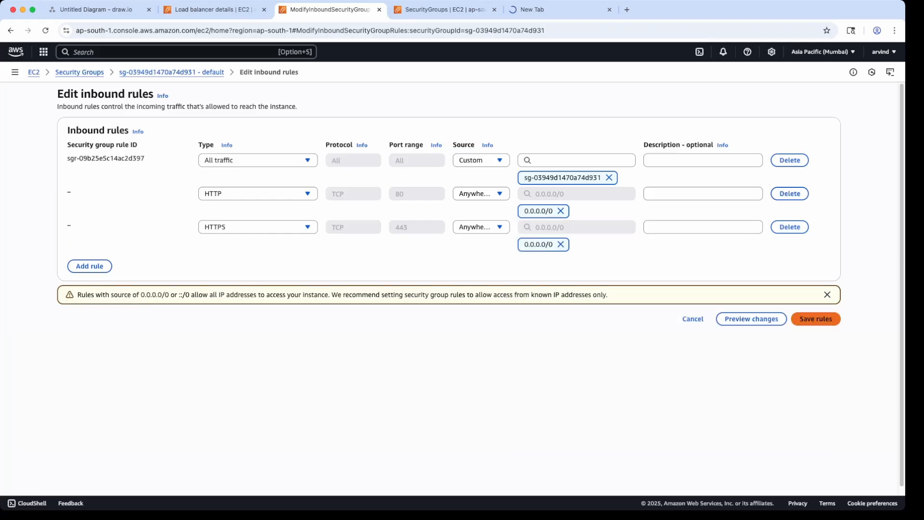
click(816, 319)
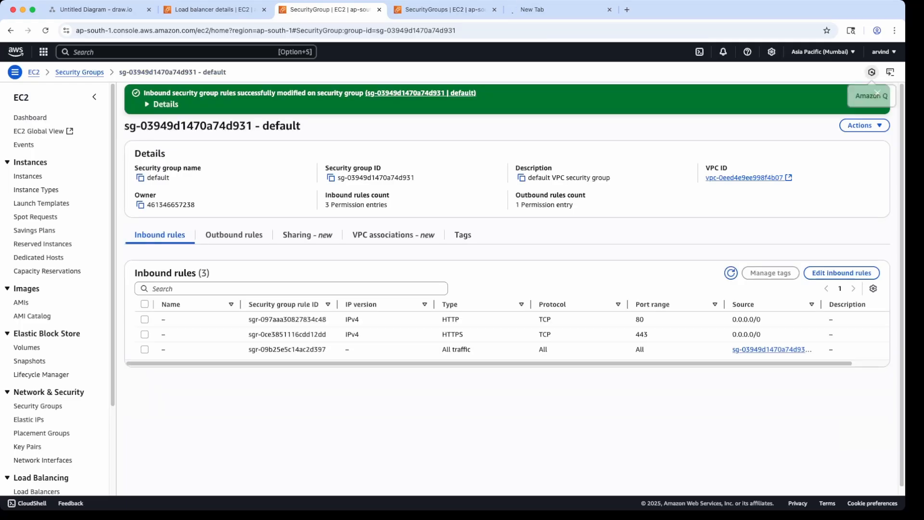
click(877, 93)
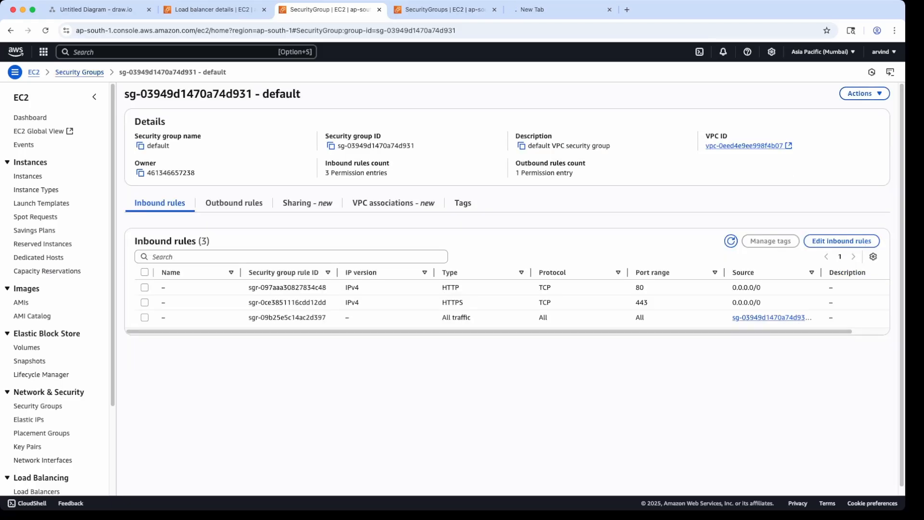
Copy the DNS name of wordpressLB, load it in the open blank browser tab and look over the WordPress site.
click(214, 9)
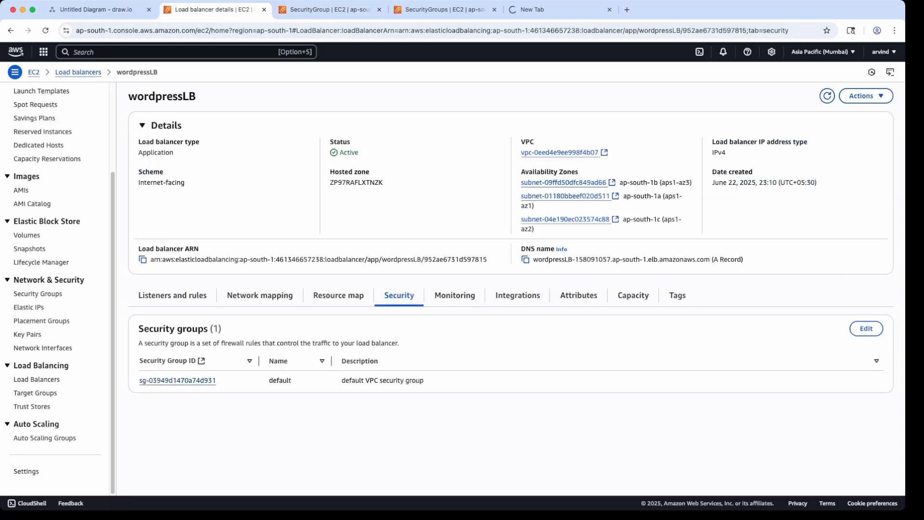
click(526, 260)
click(544, 10)
key(super+v)
key(Return)
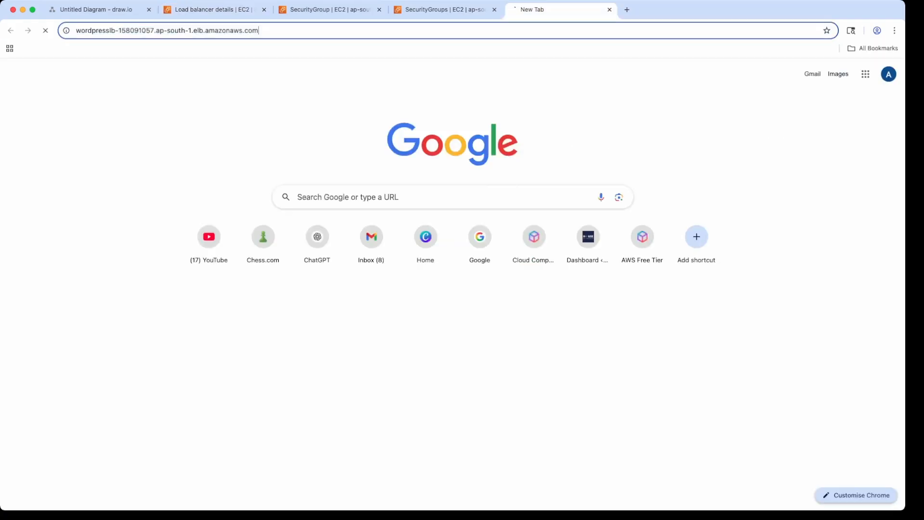
key(super+a)
key(super+v)
key(Return)
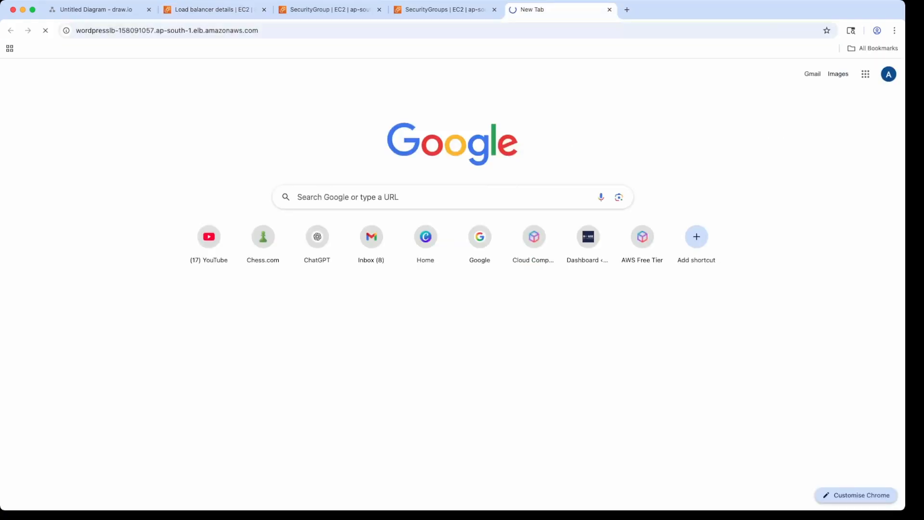
key(super+l)
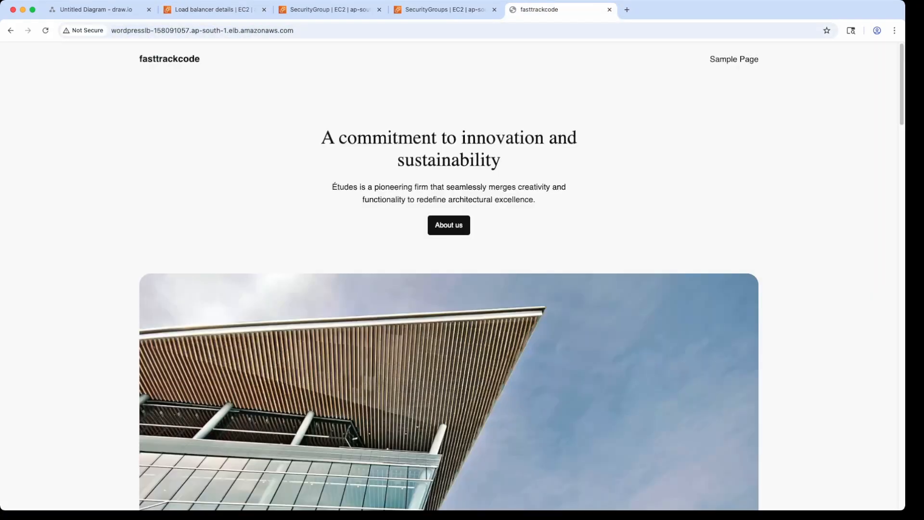
drag(322, 138, 536, 200)
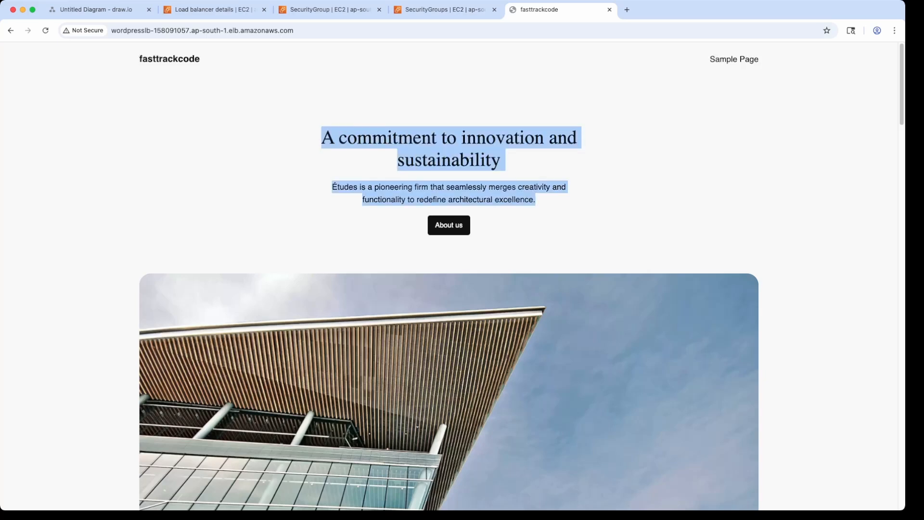
scroll(449, 274, down, 15)
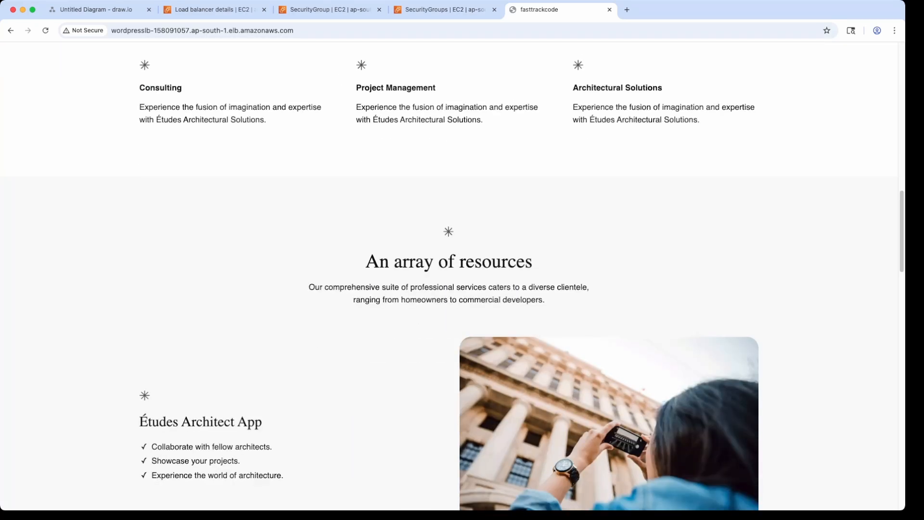
Examine the resource map of wordpressLB, from its listeners and rules to the target group and target.
click(212, 10)
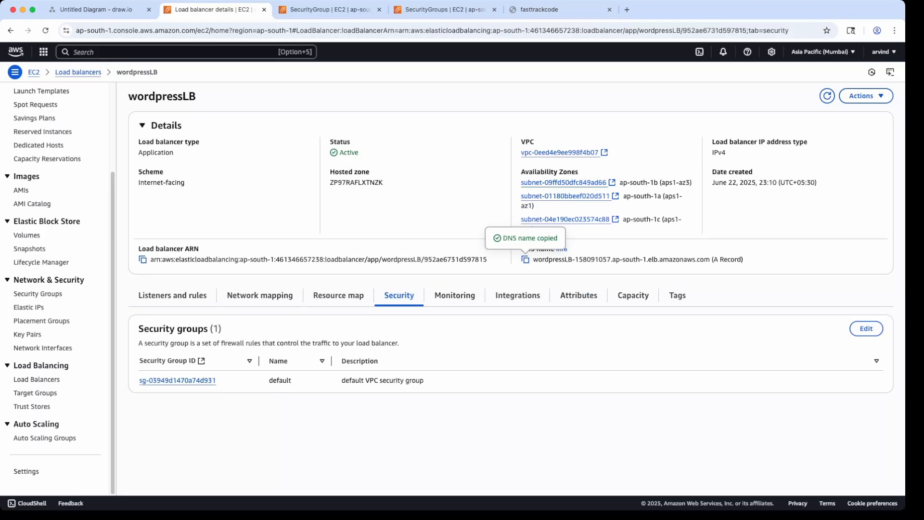
click(338, 296)
scroll(338, 308, down, 3)
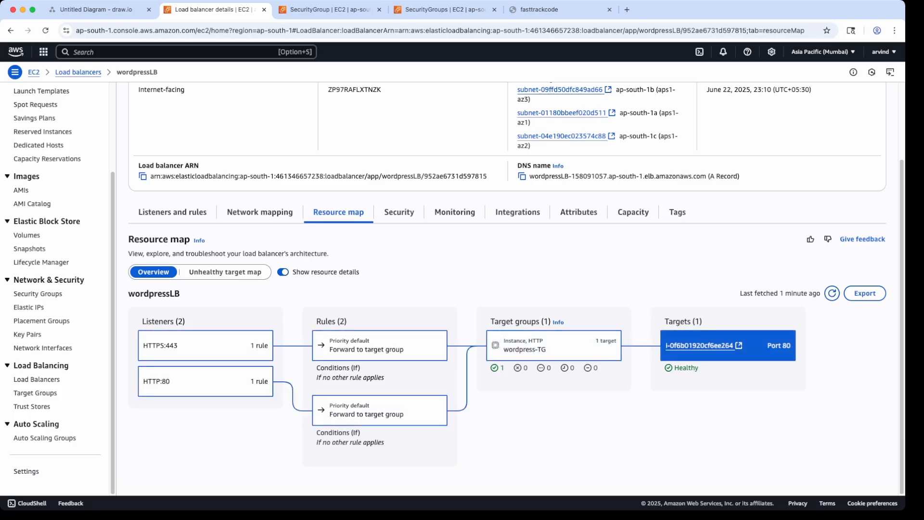
Reload the WordPress site through the load balancer's DNS name and return to the wordpressLB resource map.
click(539, 10)
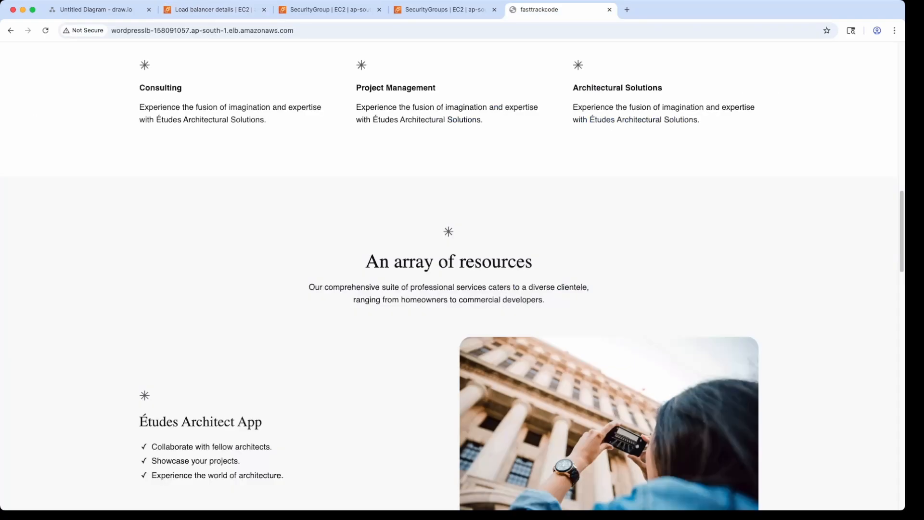
key(super+l)
key(Return)
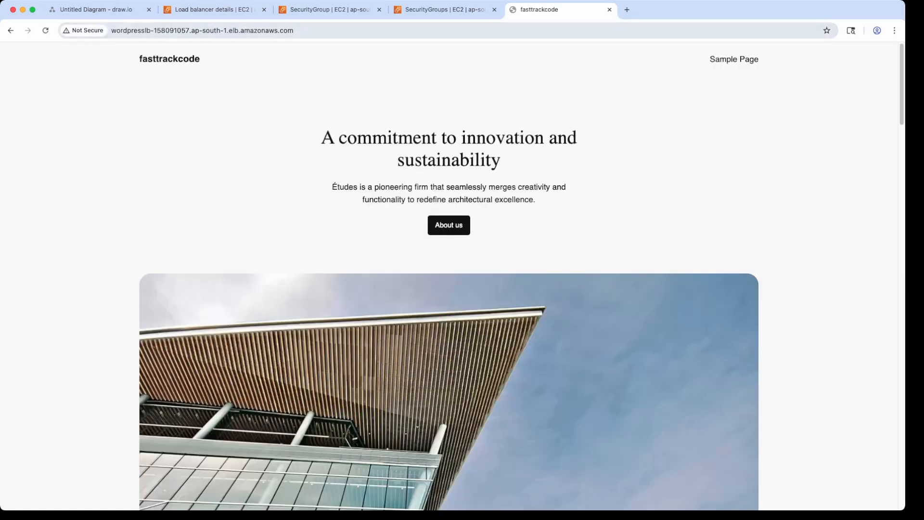
click(214, 9)
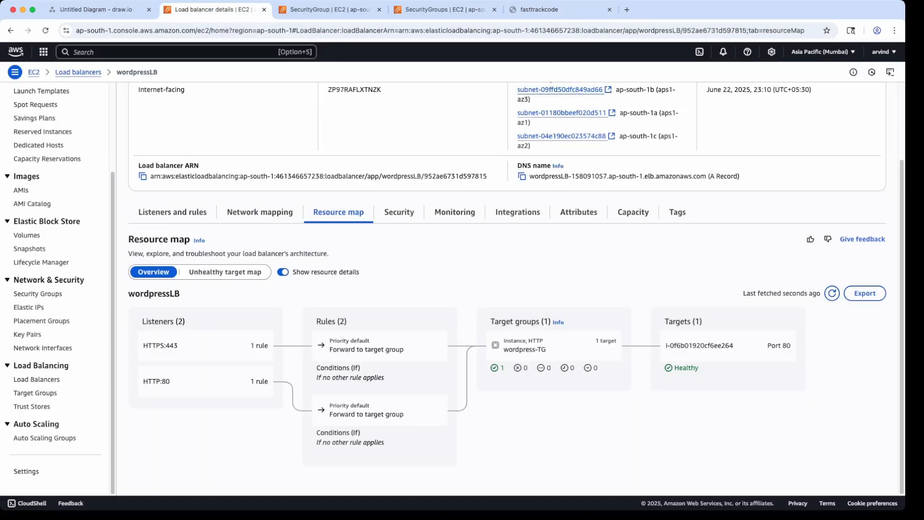
Find the Route 53 service and open the records of its fasttrackcode.com hosted zone.
scroll(380, 349, up, 3)
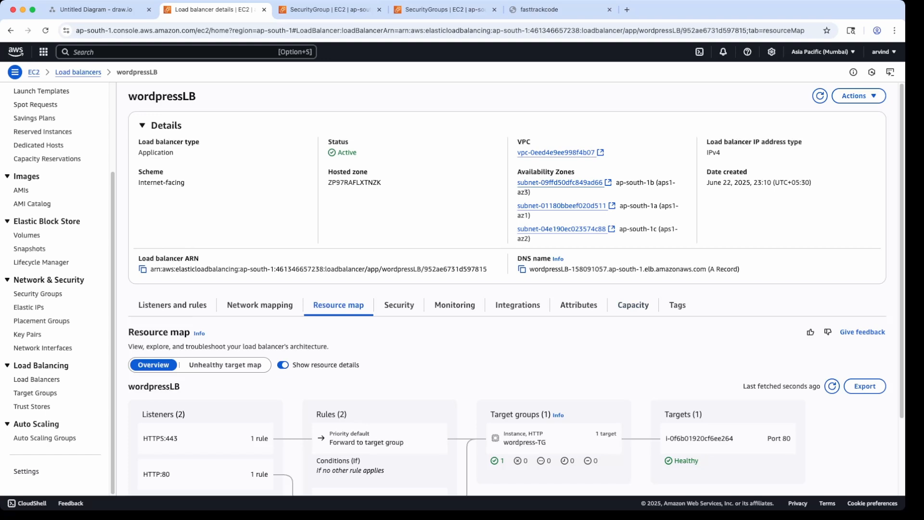
key(alt+s)
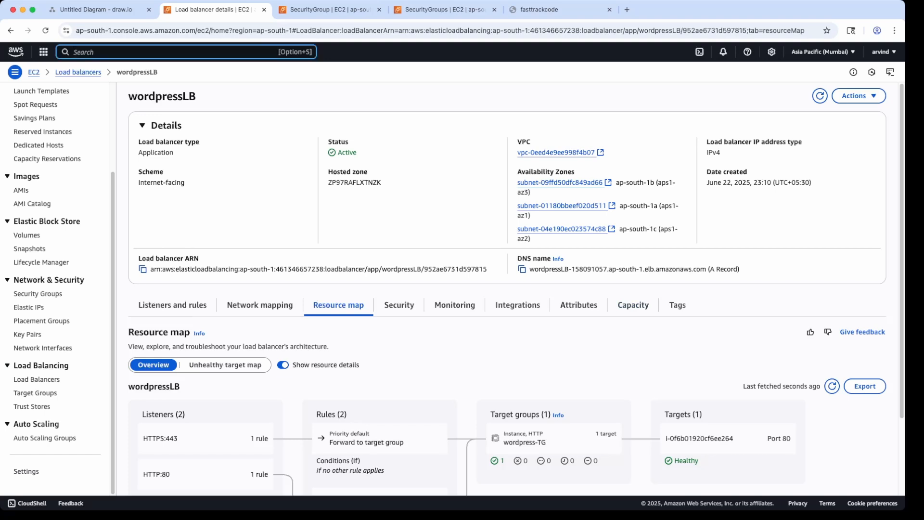
text(route 53)
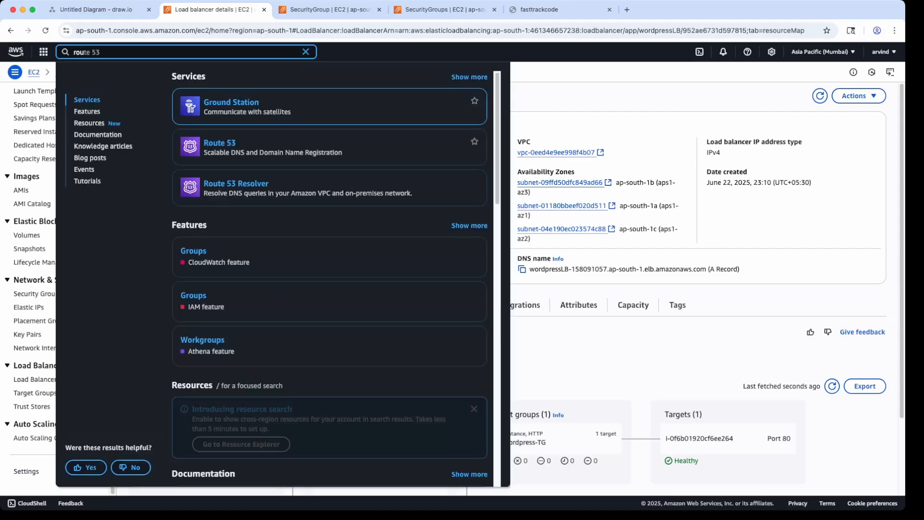
key(Down)
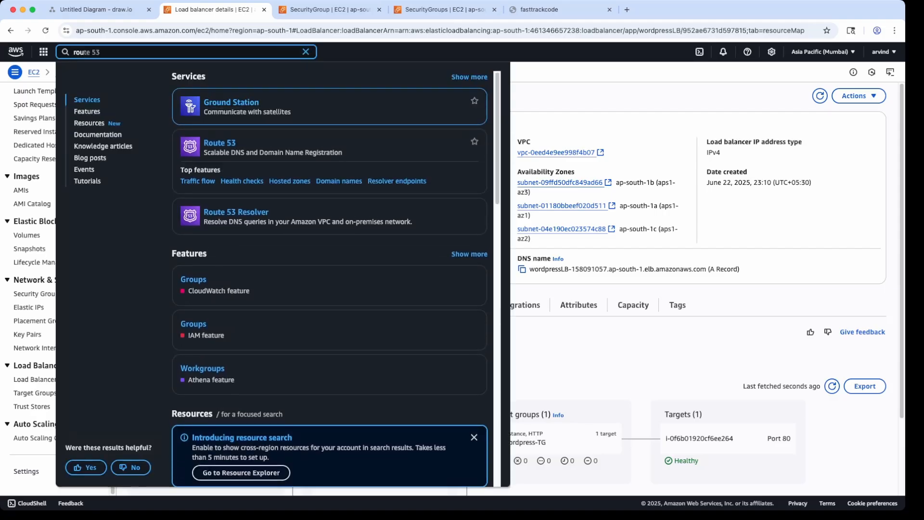
key(Return)
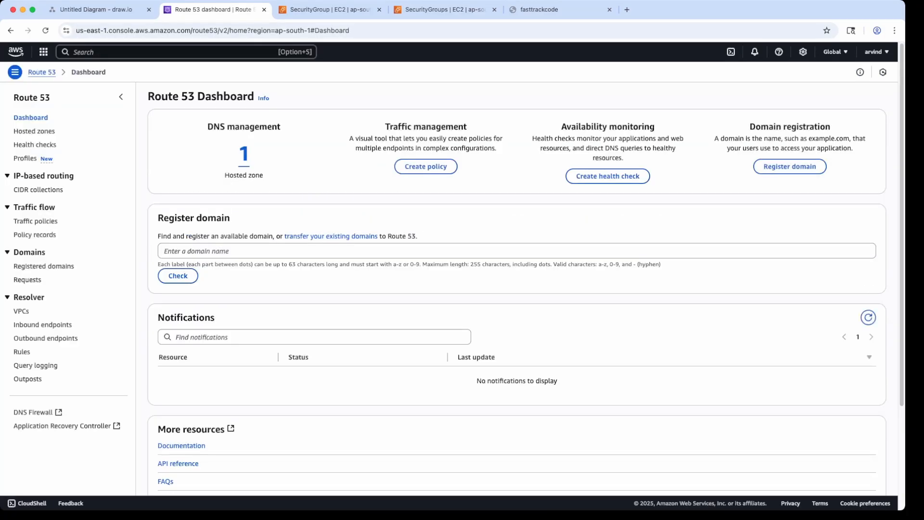
click(244, 154)
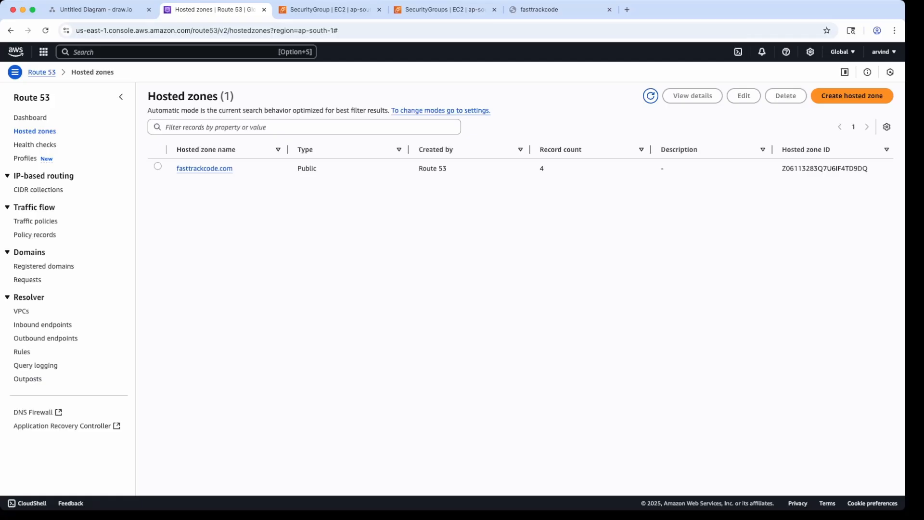
click(204, 168)
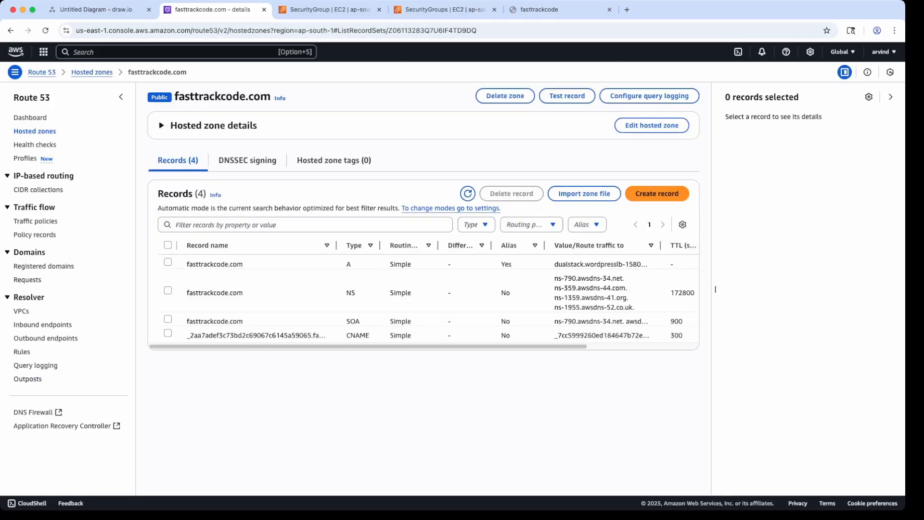
Edit the fasttrackcode.com A record, keeping record type A and routing its alias to Application and Classic Load Balancer.
click(168, 263)
click(753, 119)
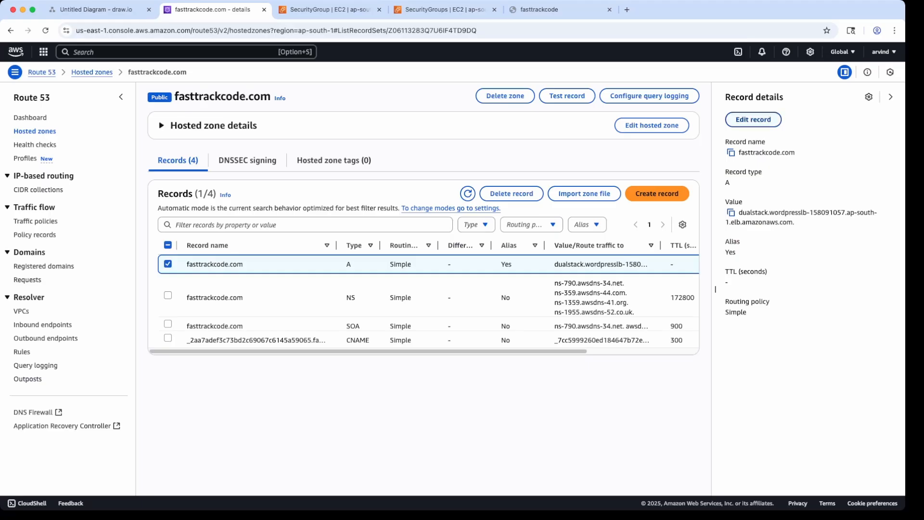
click(810, 178)
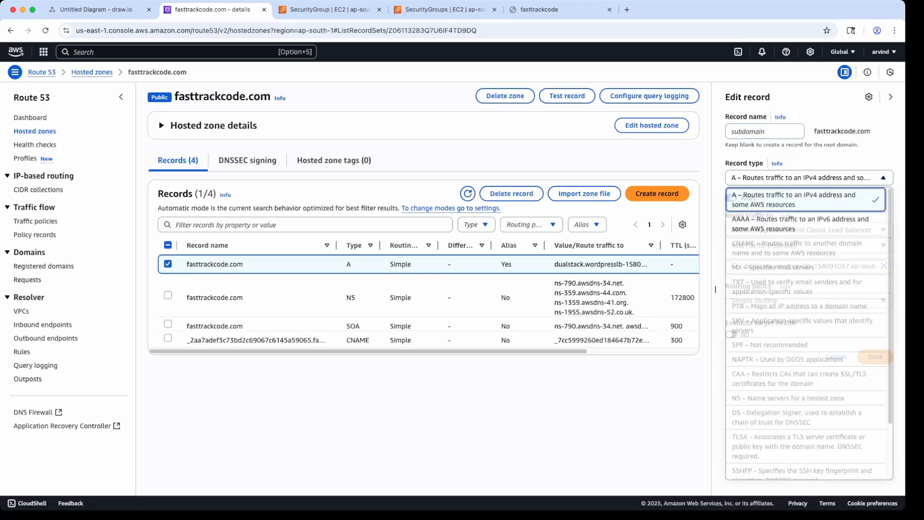
click(715, 290)
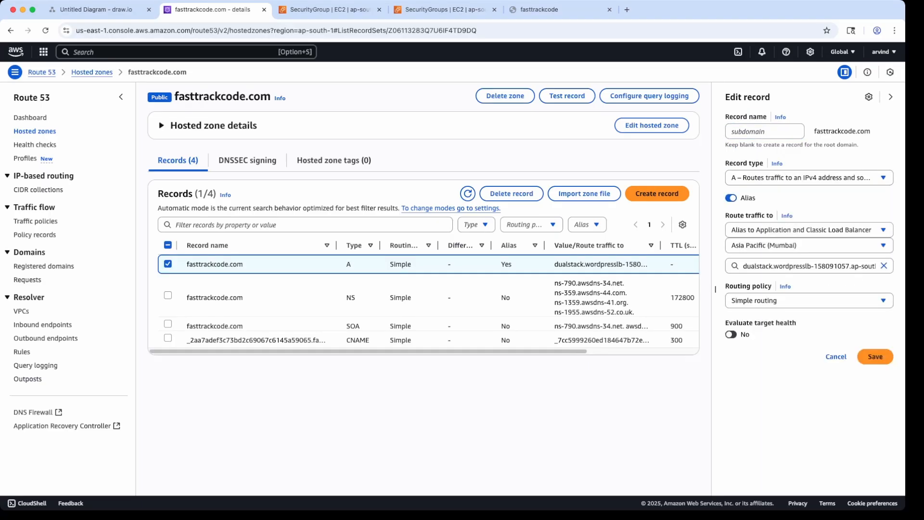
click(809, 230)
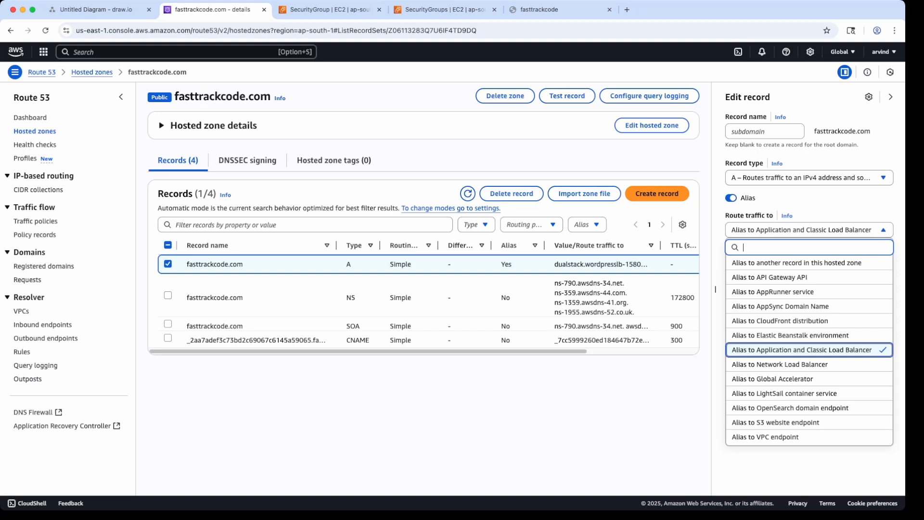
click(716, 289)
Set the alias region to Asia Pacific (Mumbai), choose the wordpressLB load balancer as endpoint and save the record.
click(809, 246)
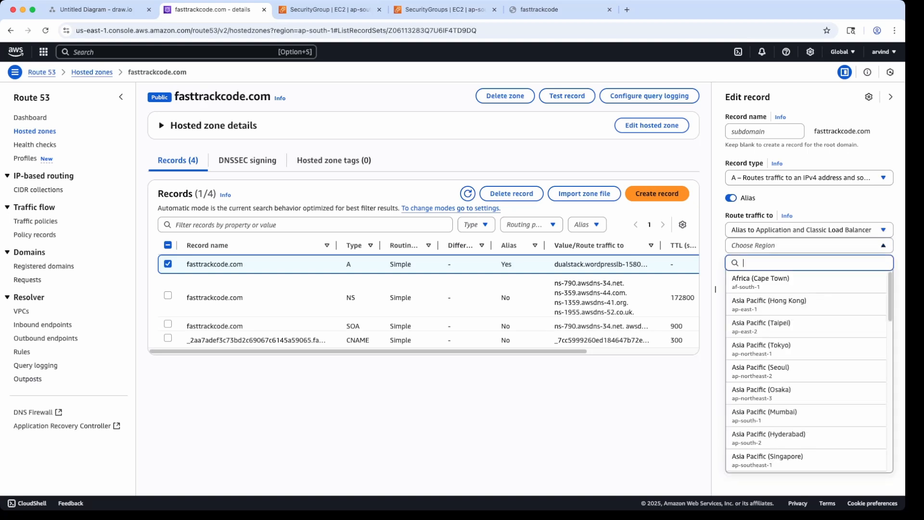
text(mumb)
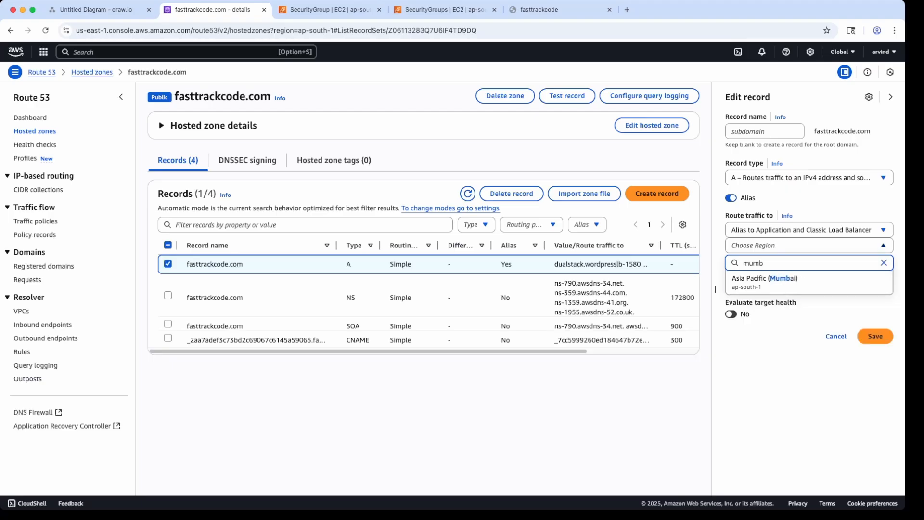
key(Down)
key(Return)
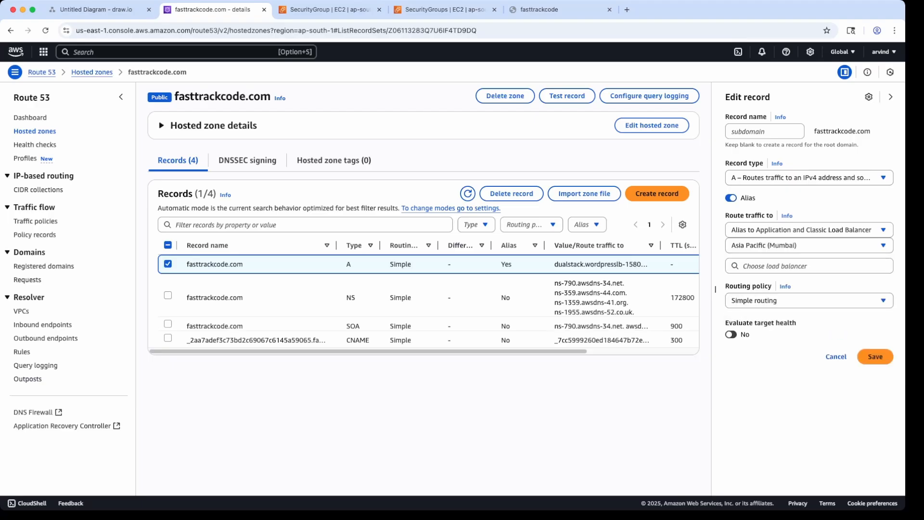
click(809, 266)
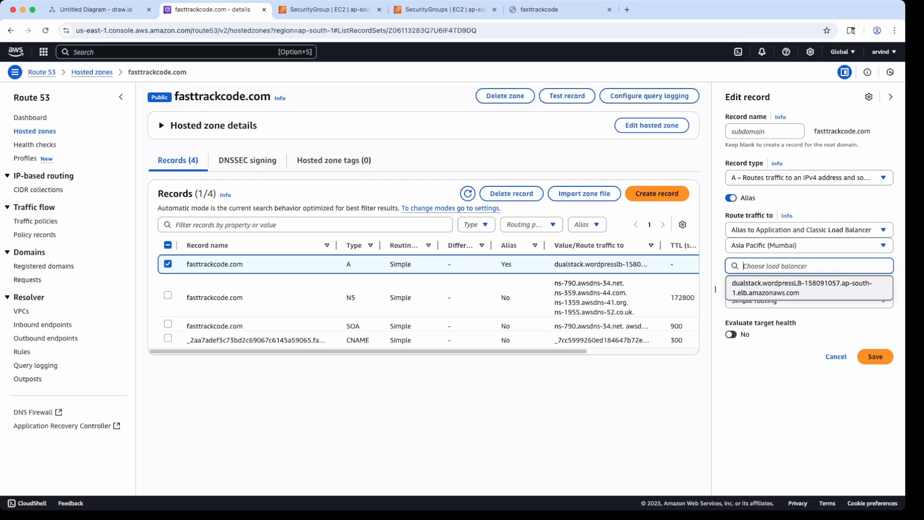
key(Return)
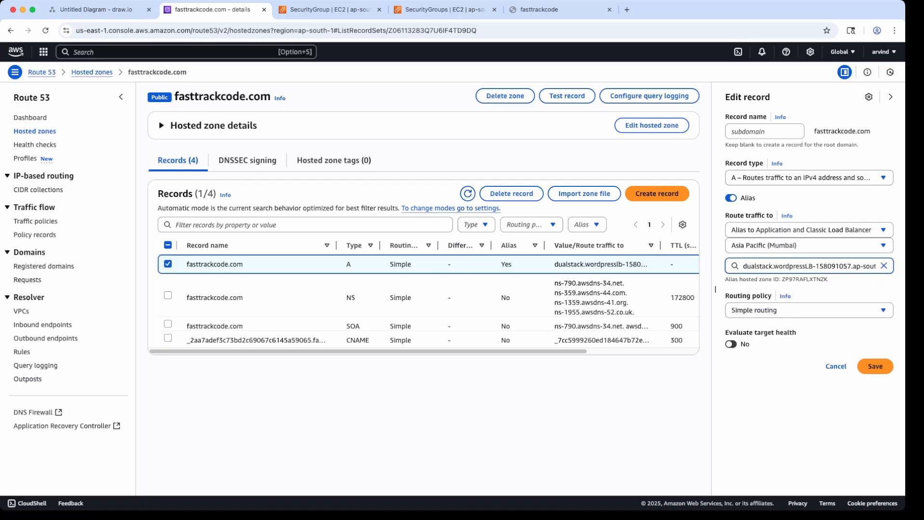
click(875, 367)
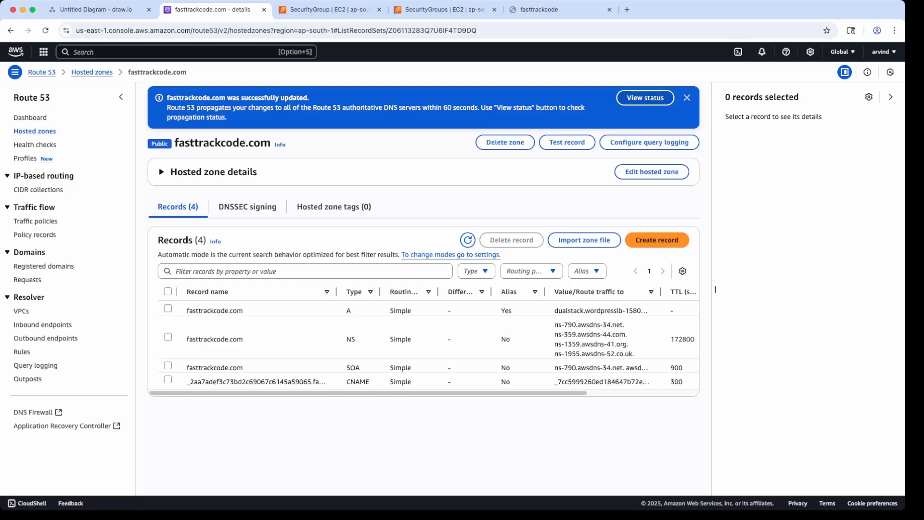
Check the propagation status of the record change, refresh it and return to the fasttrackcode.com zone.
click(645, 97)
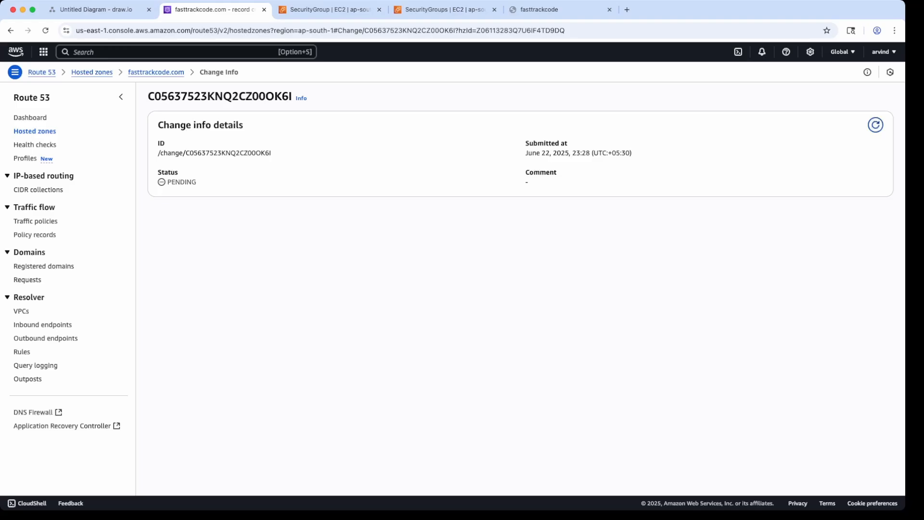
click(875, 125)
click(156, 72)
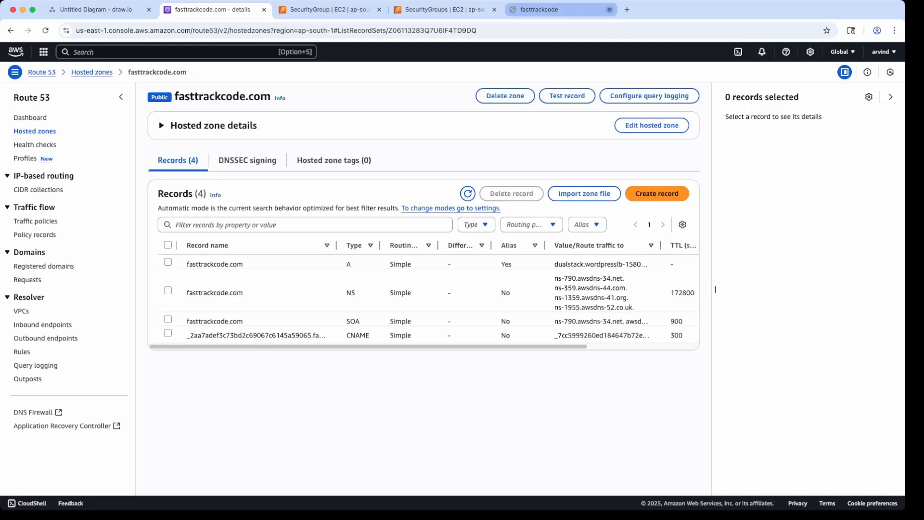
Load fasttrackcode.com in a new browser tab and look over the WordPress home page.
click(627, 10)
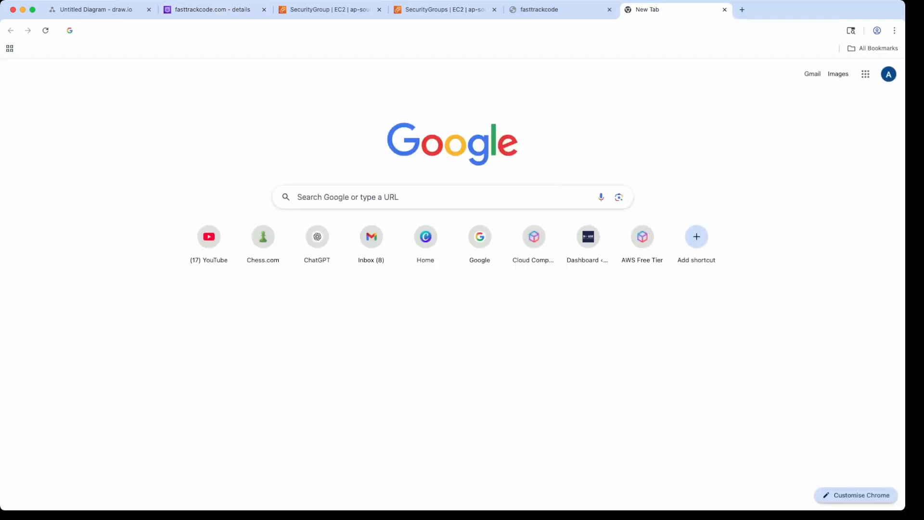
text(fa)
key(Return)
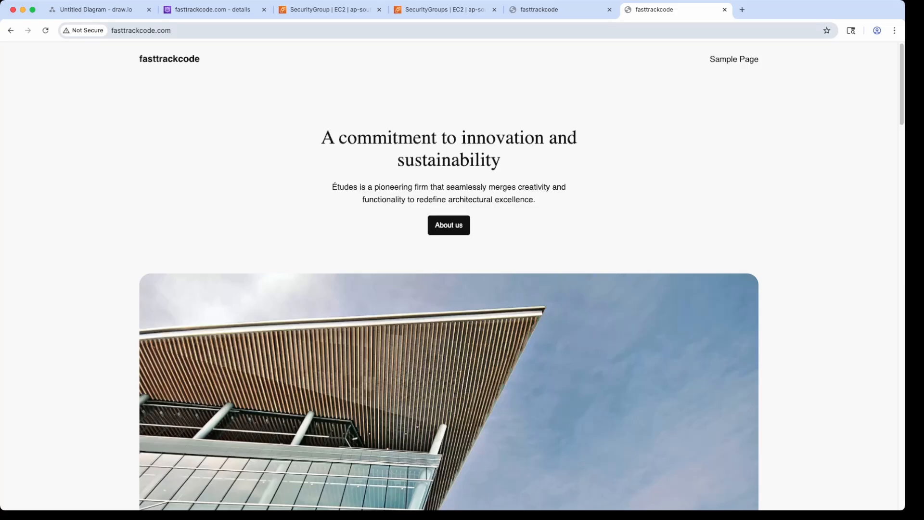
drag(113, 30, 172, 30)
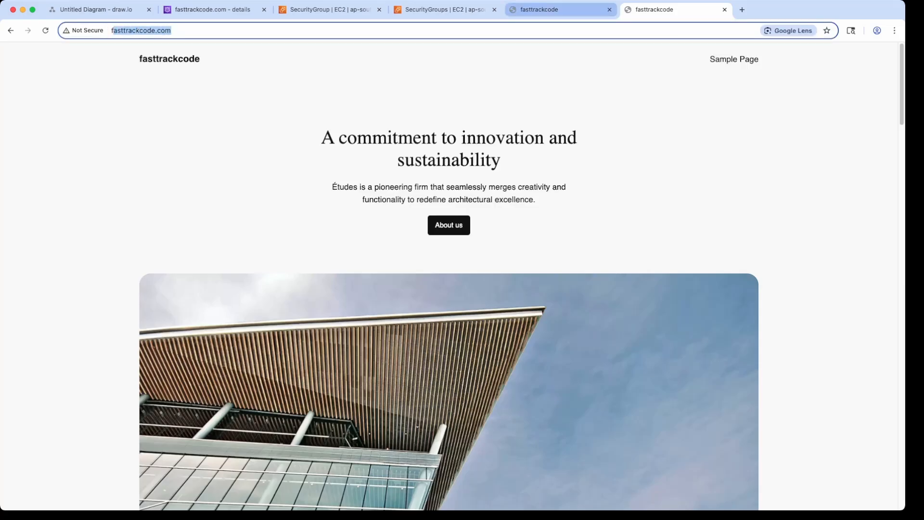
scroll(449, 274, down, 15)
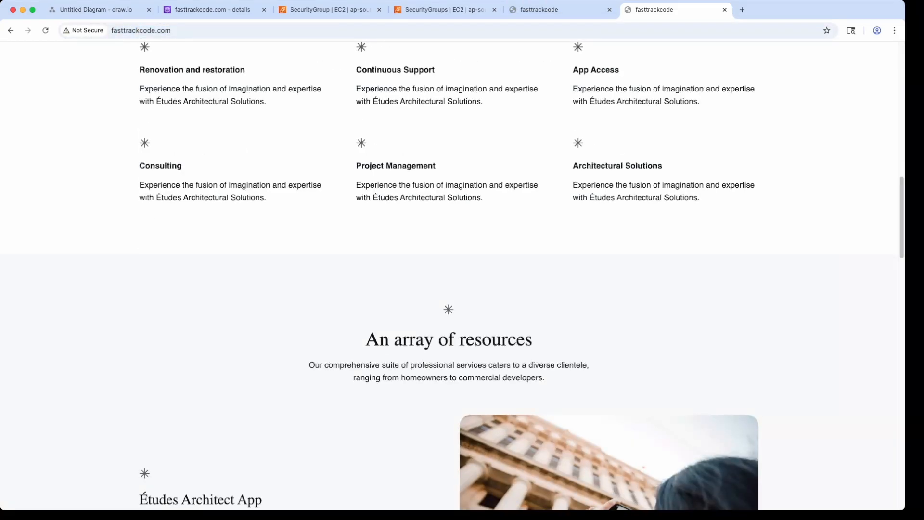
scroll(449, 275, up, 20)
click(121, 31)
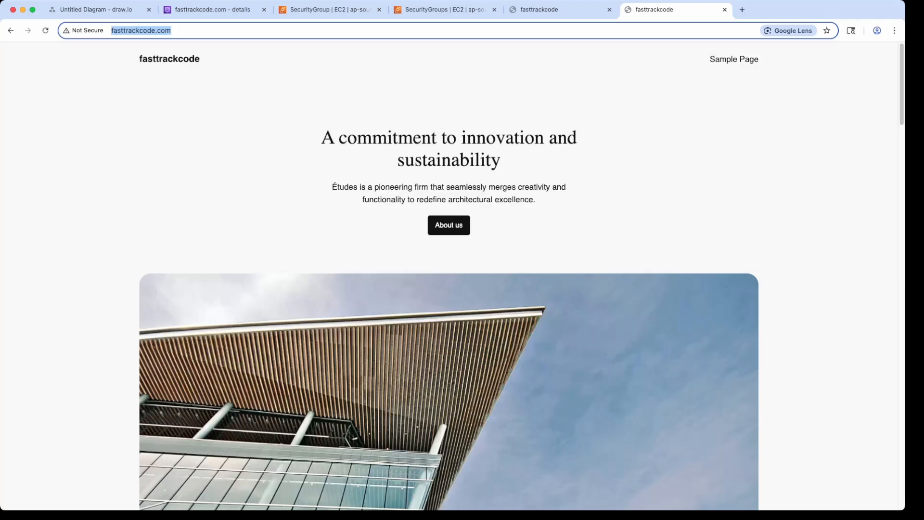
click(121, 31)
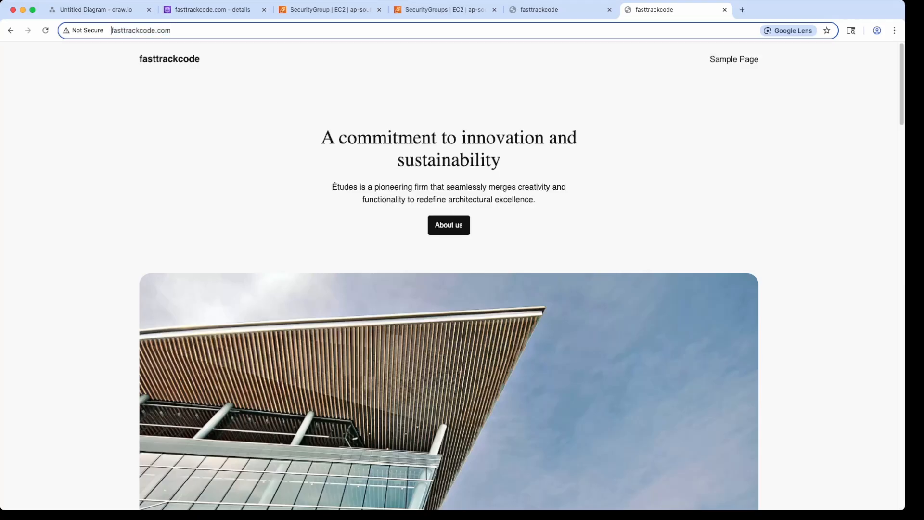
text(https)
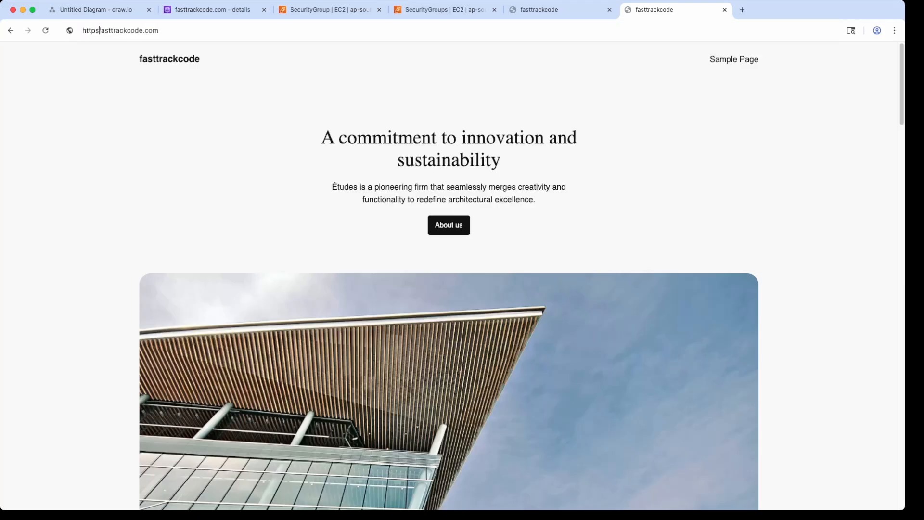
text(://)
key(Return)
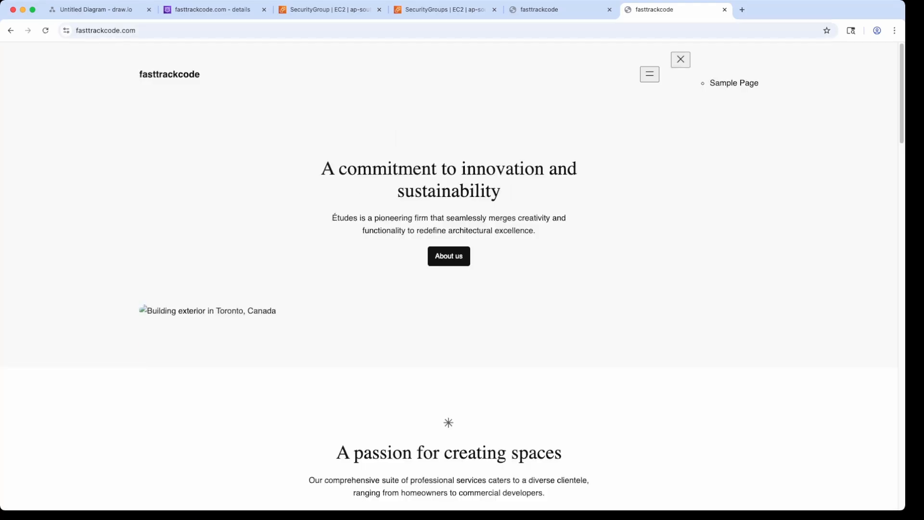
Inspect the full HTTPS address of the site and look over the page's layout and images down its whole length.
key(super+l)
double_click(98, 30)
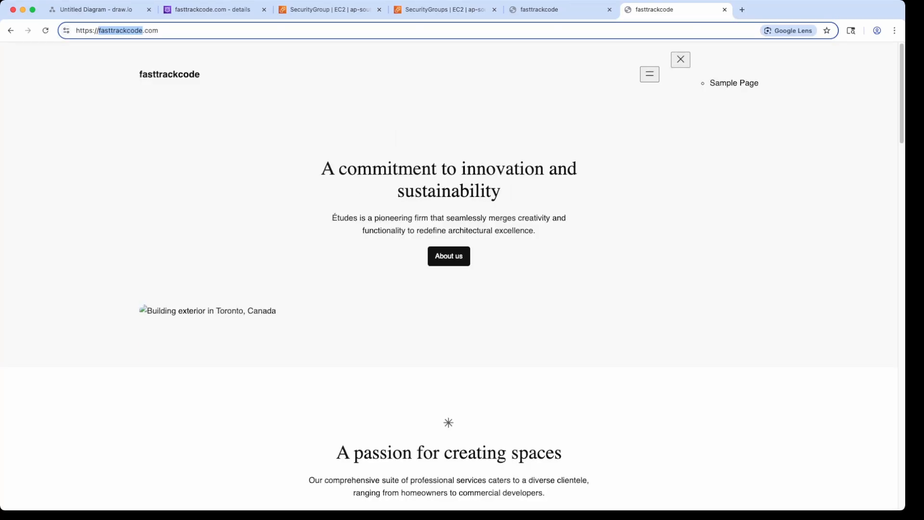
click(126, 30)
key(super+a)
click(448, 299)
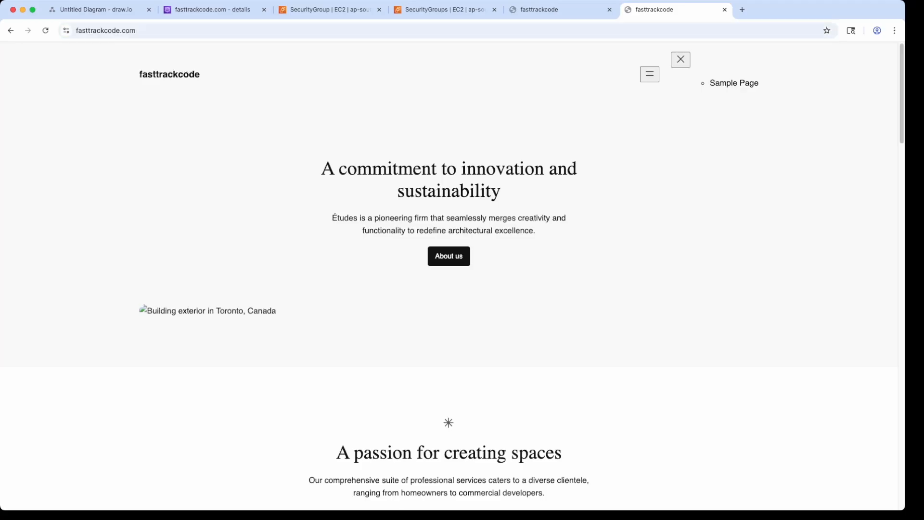
scroll(449, 299, down, 20)
scroll(448, 299, up, 20)
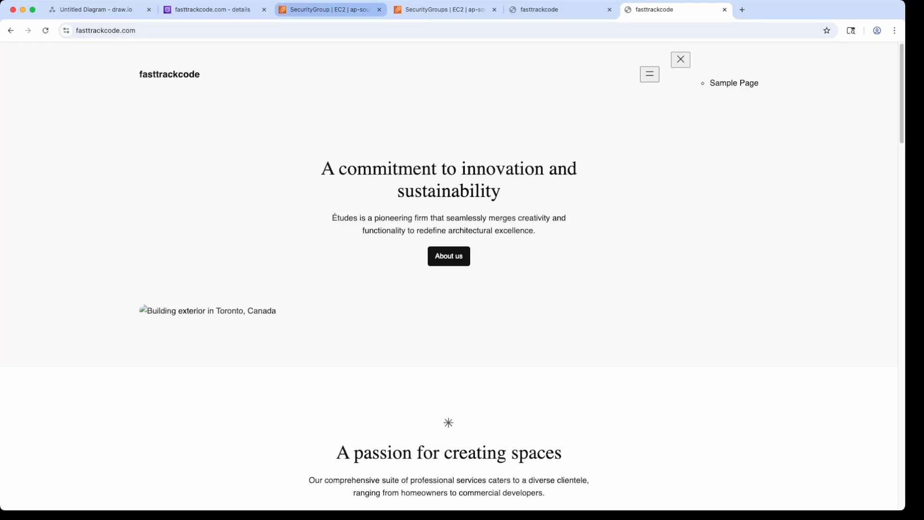
Return to the browser tab with the default security group and open the EC2 load balancers list from there.
click(332, 10)
click(443, 10)
click(332, 10)
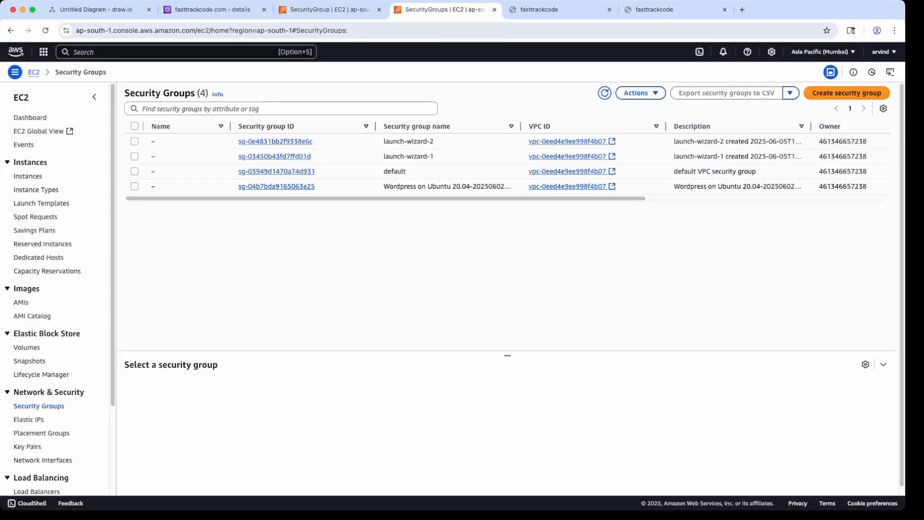
click(215, 10)
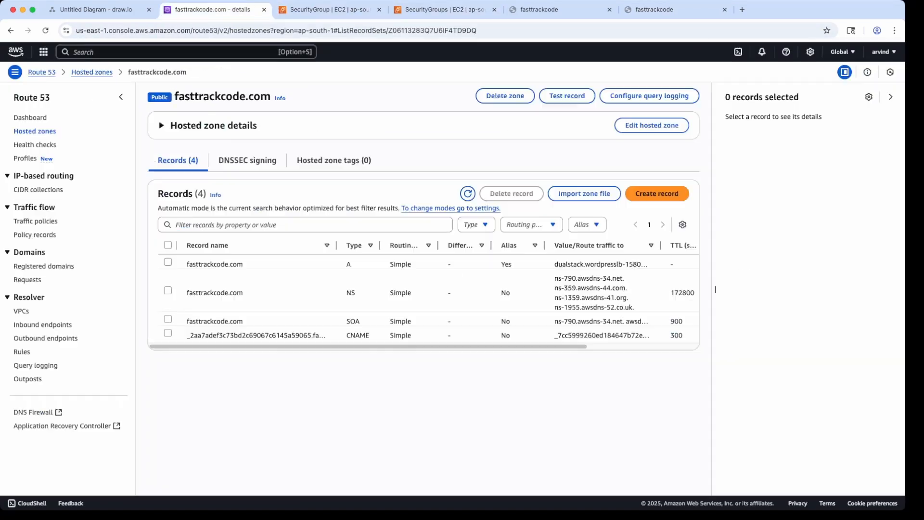
click(332, 9)
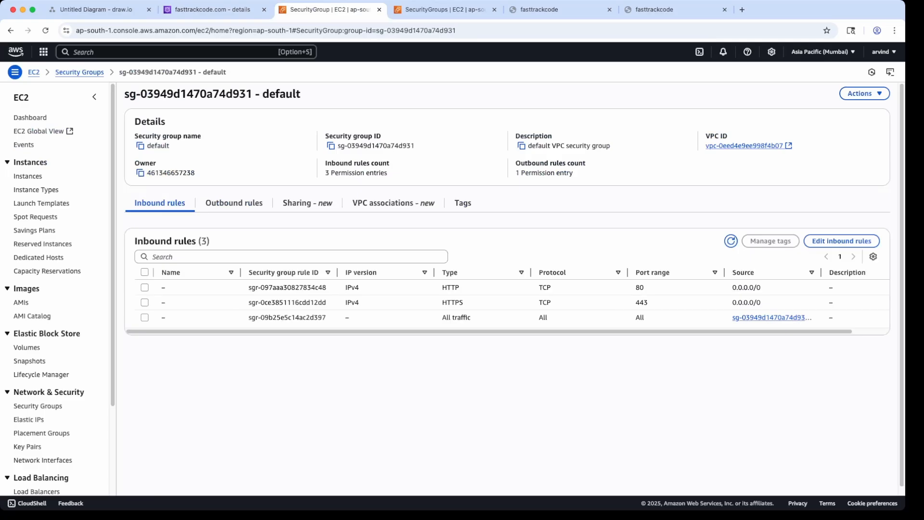
scroll(39, 380, down, 5)
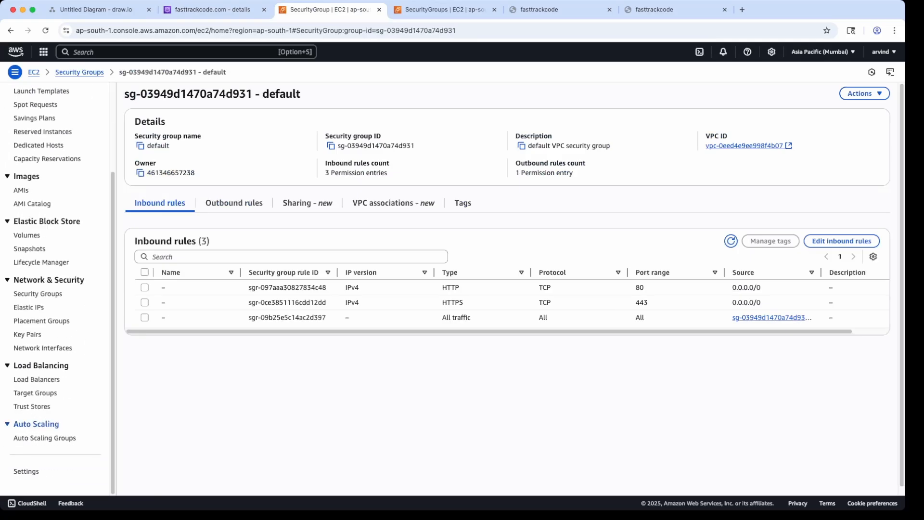
click(36, 379)
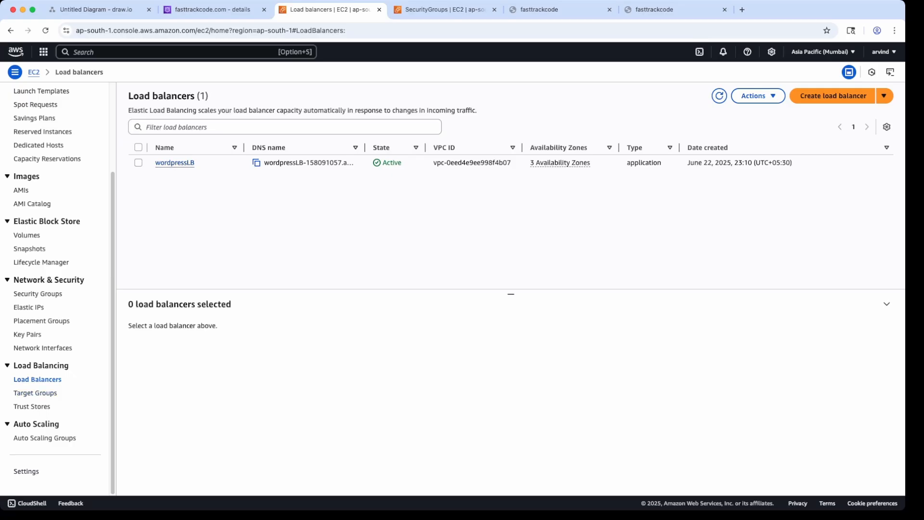
Open the HTTP:80 listener of load balancer wordpressLB and bring up its default rule for editing.
click(175, 163)
scroll(516, 287, down, 1)
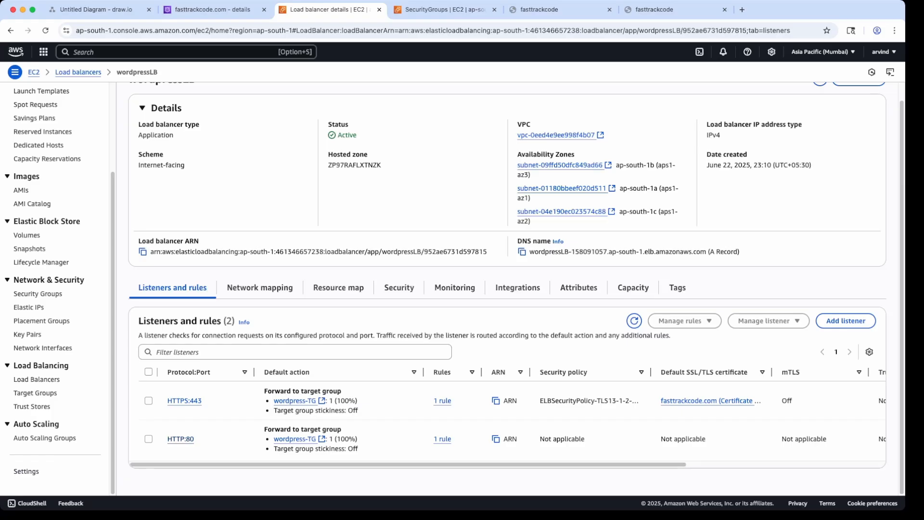
click(180, 438)
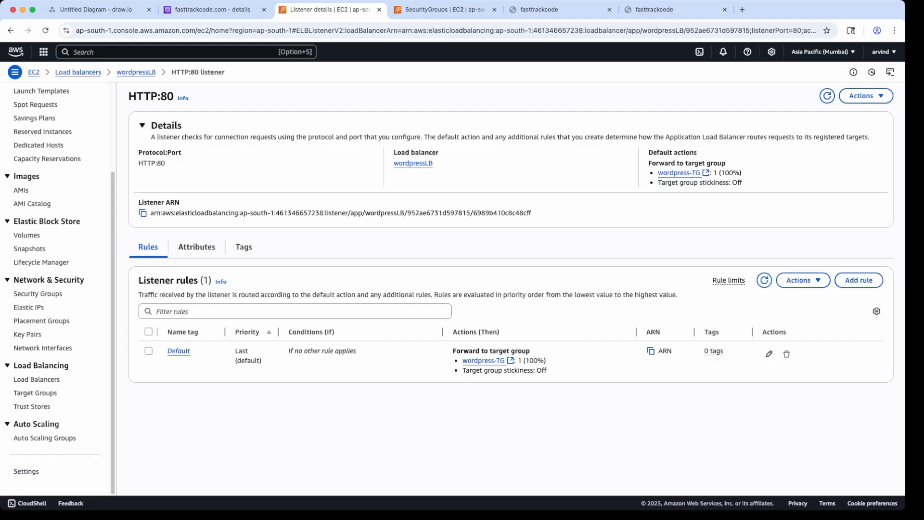
click(148, 351)
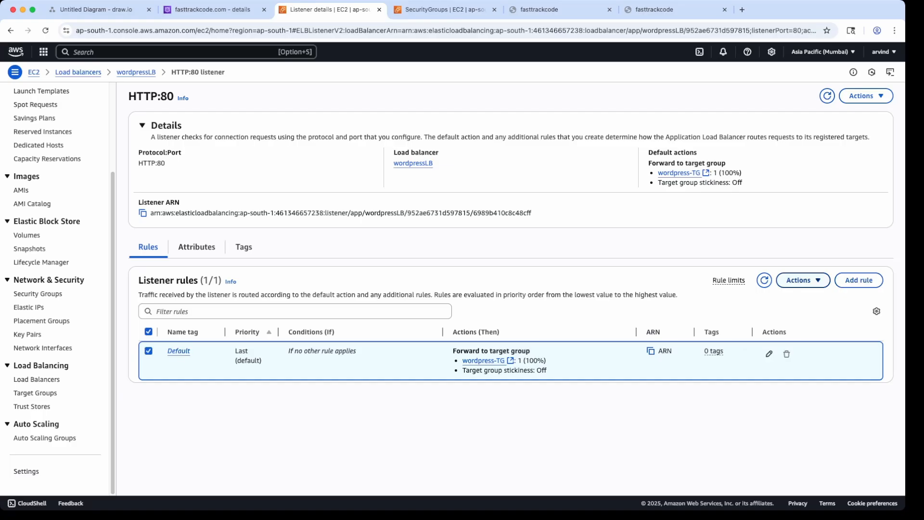
click(803, 280)
click(798, 312)
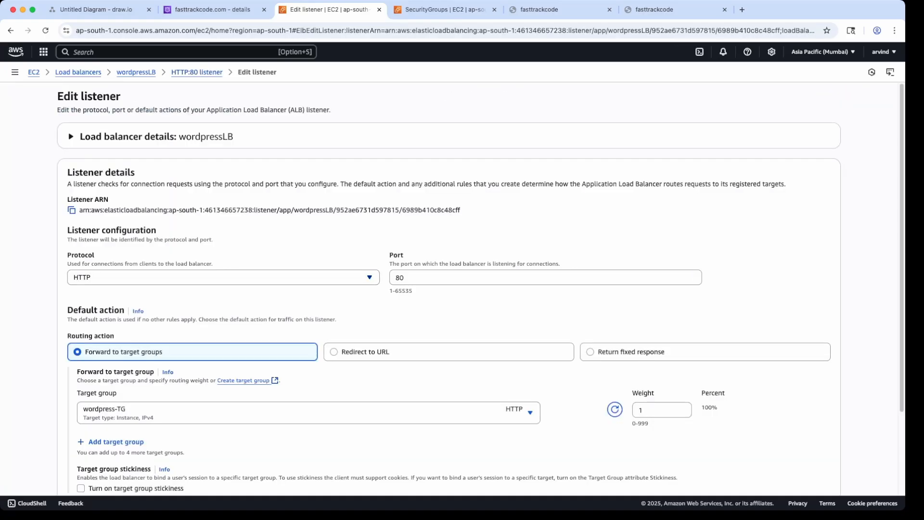
Set the HTTP:80 listener's default action to redirect to URL with protocol HTTPS, port 443 and status code 301, and save.
scroll(462, 288, down, 3)
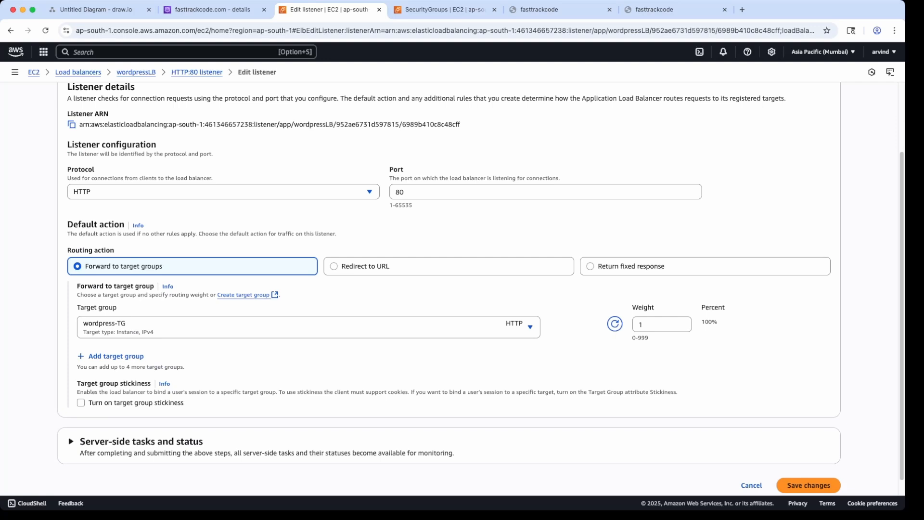
click(334, 267)
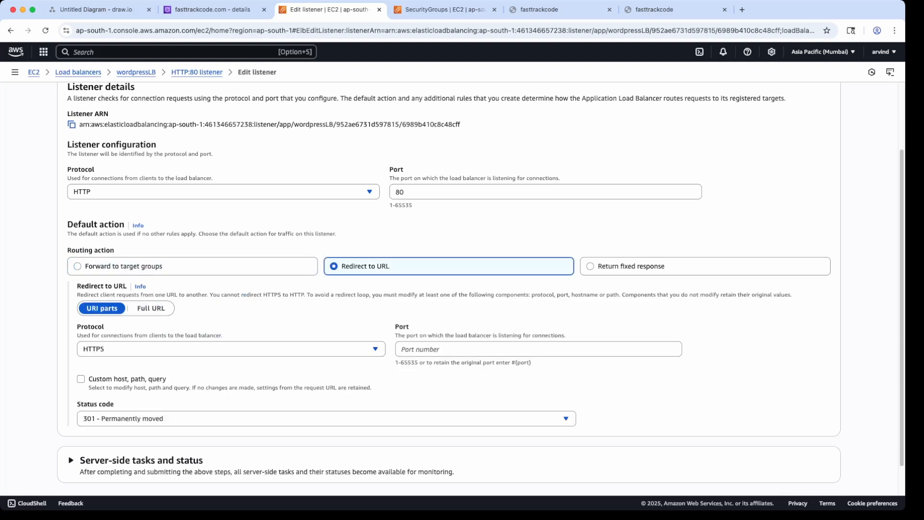
click(539, 349)
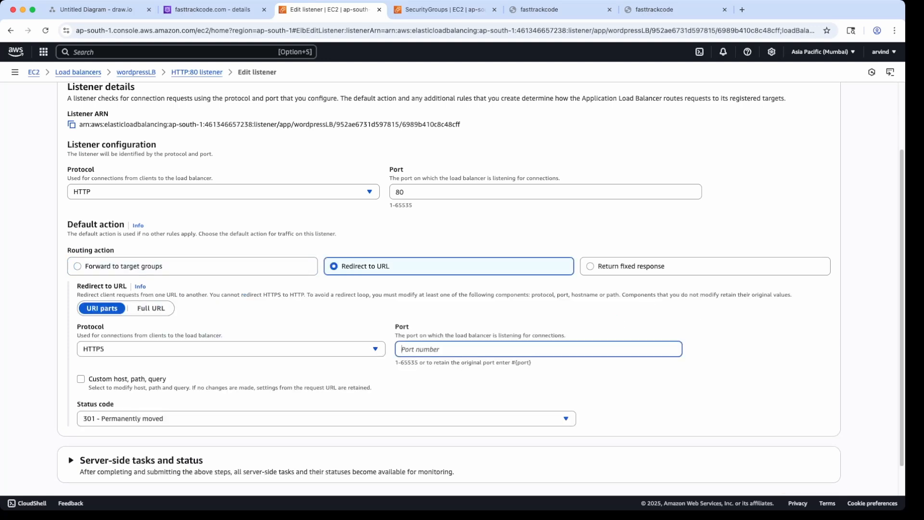
text(443)
scroll(480, 289, down, 2)
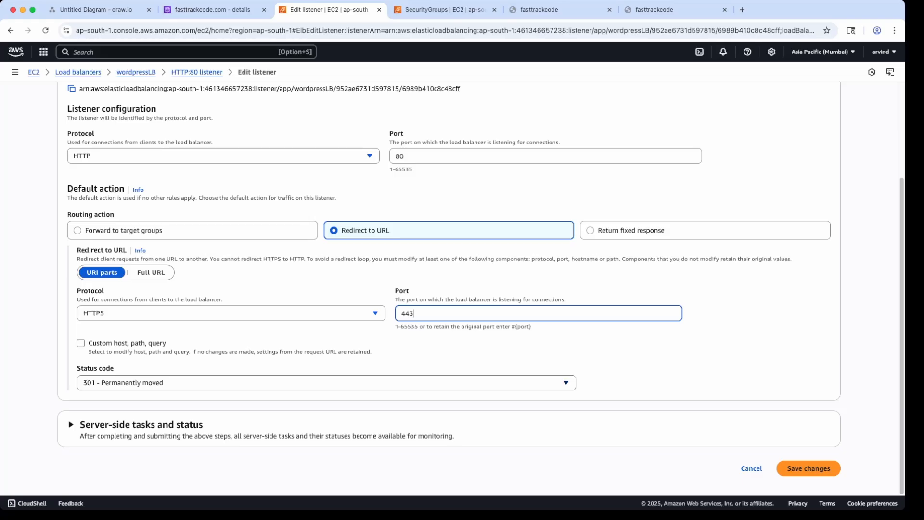
click(809, 468)
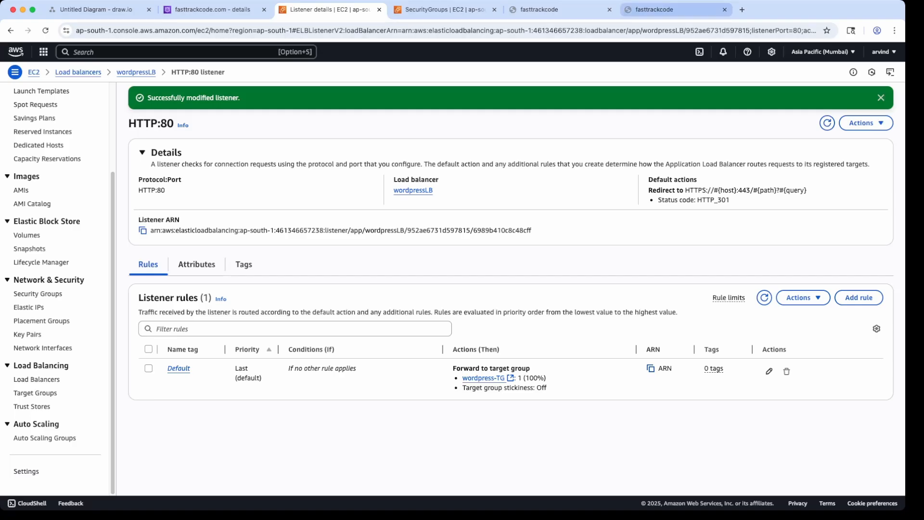
click(668, 10)
double_click(152, 31)
click(94, 30)
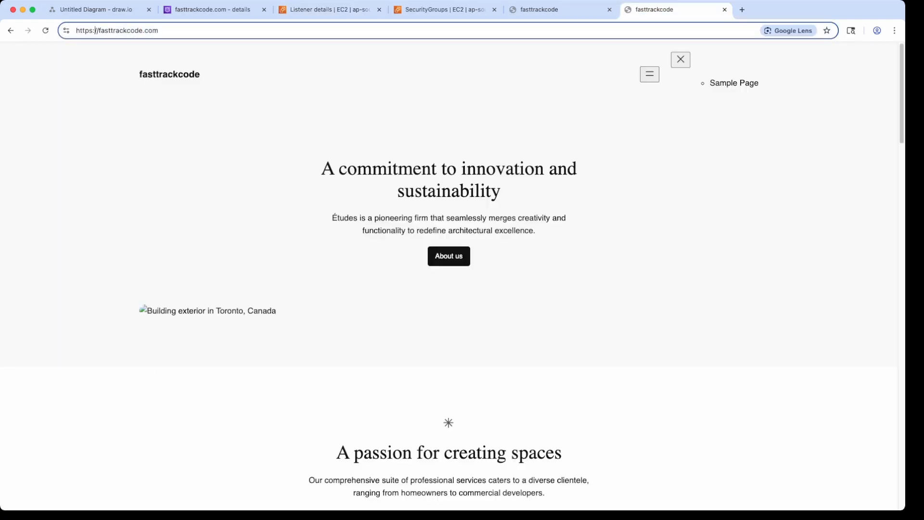
key(BackSpace)
key(Return)
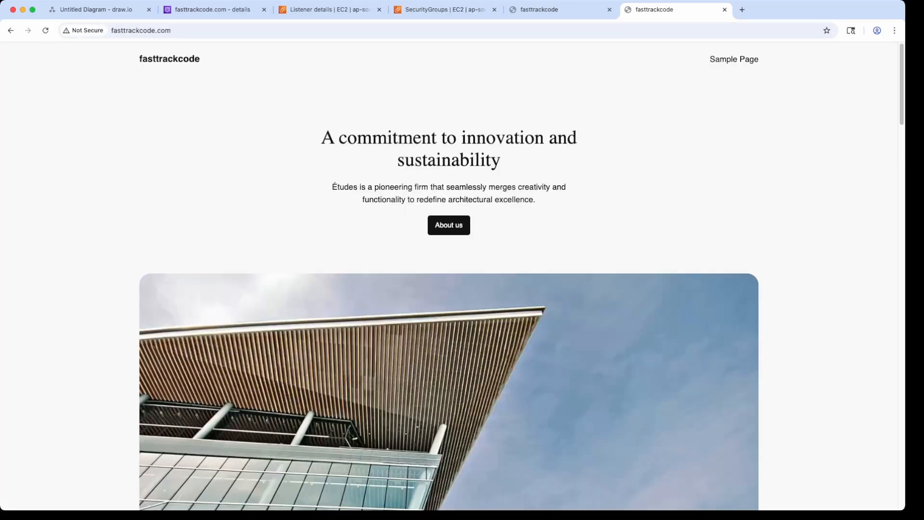
click(144, 30)
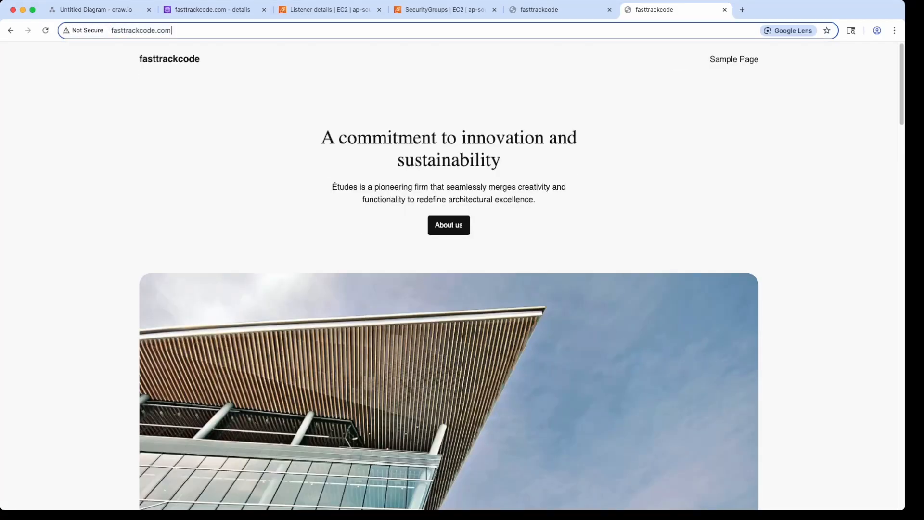
key(Return)
click(145, 30)
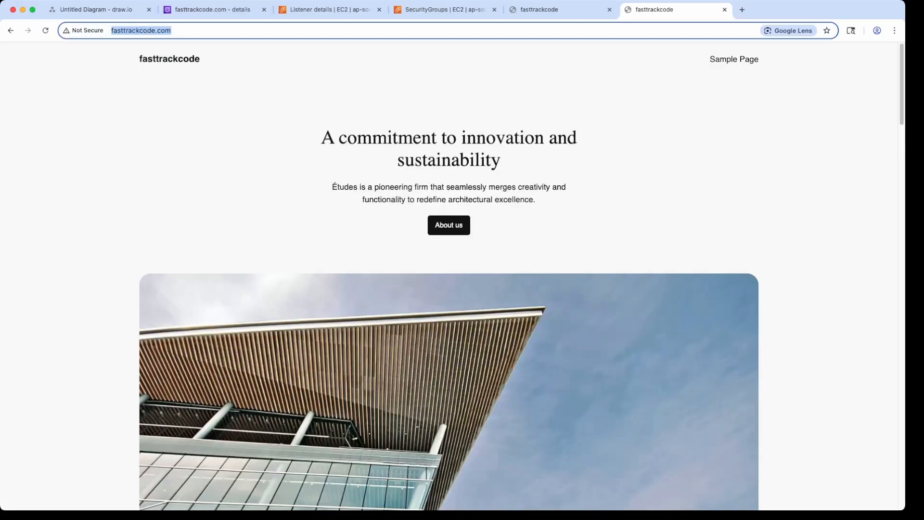
Return to the HTTP:80 listener details, dismiss the notification and refresh the page to check the rule's redirect action.
click(332, 9)
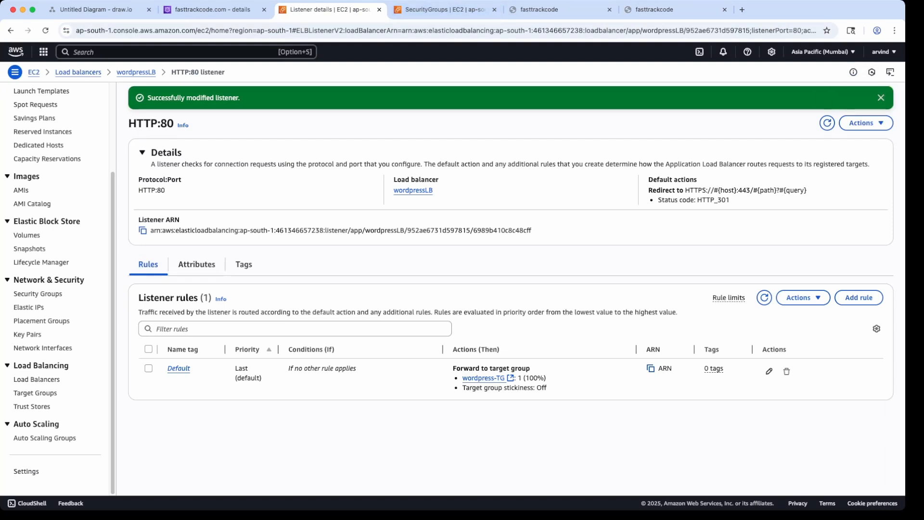
click(881, 98)
key(super+r)
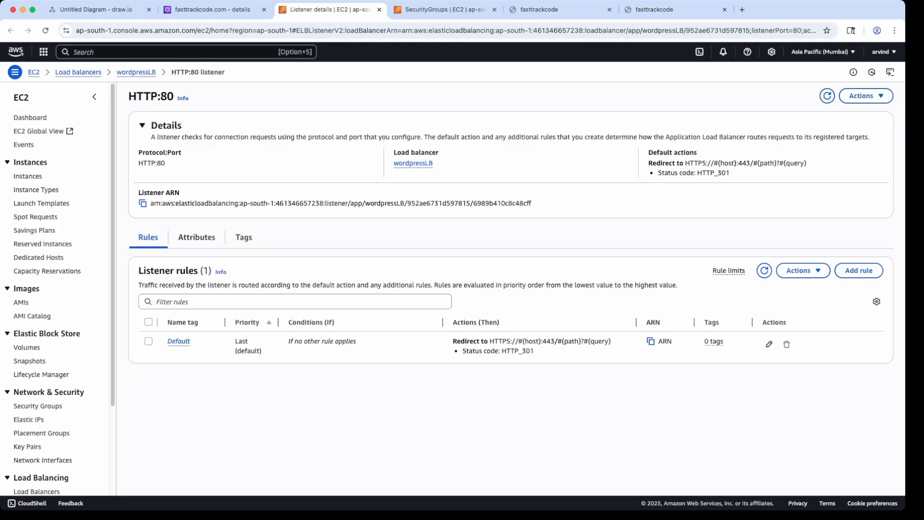
Examine the resource map of wordpressLB and the details of its HTTP:80 redirect rule.
click(136, 72)
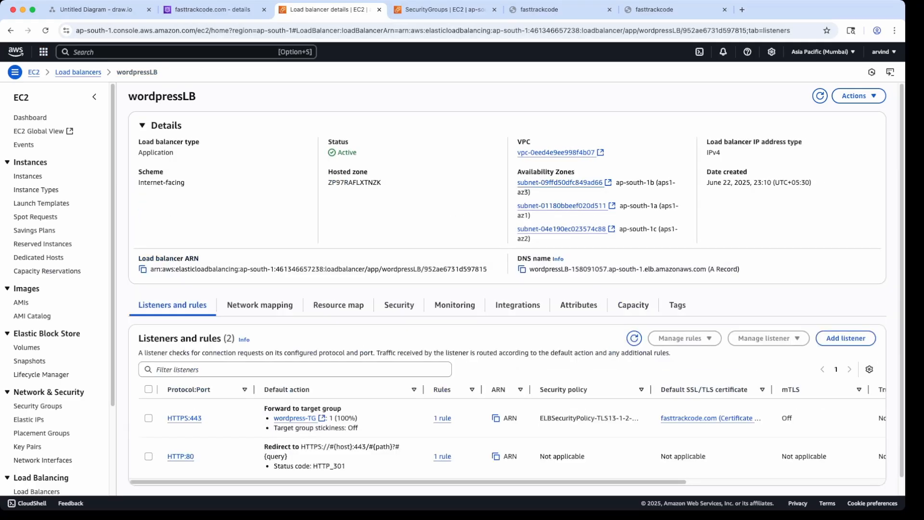
scroll(338, 302, down, 1)
click(339, 300)
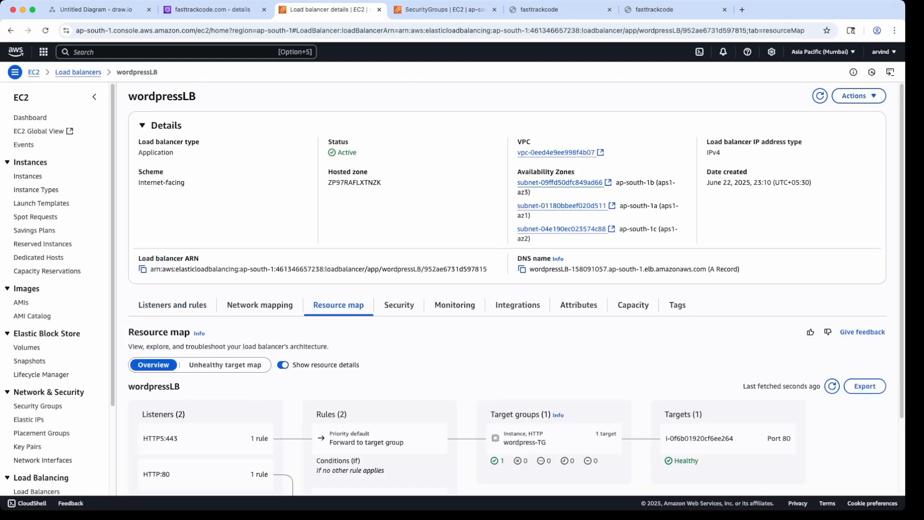
scroll(338, 302, down, 4)
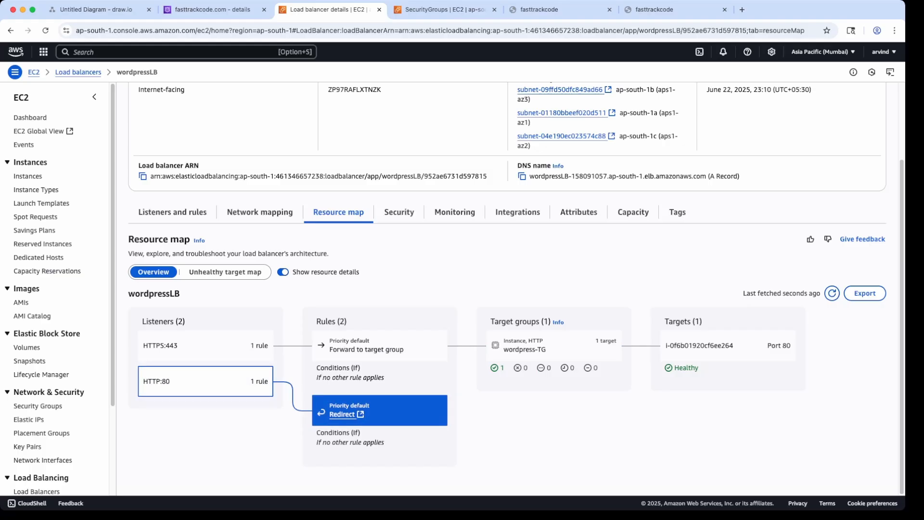
click(343, 414)
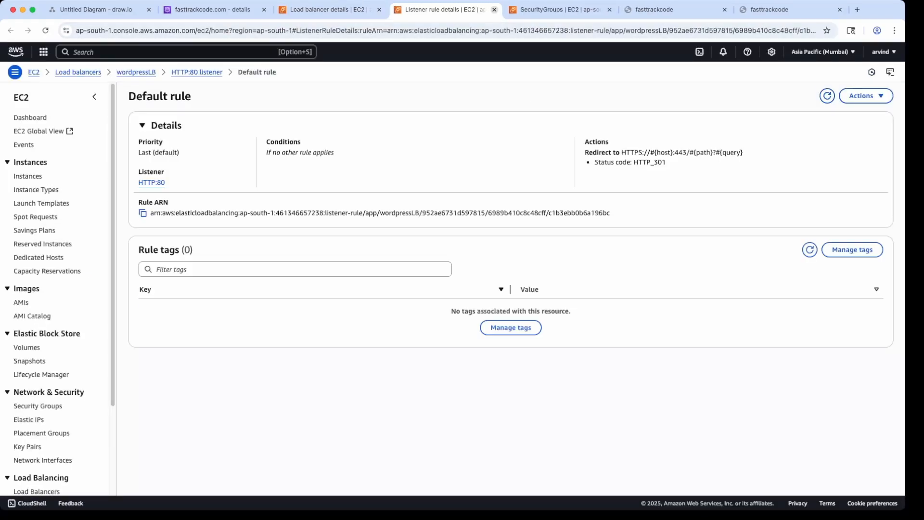
click(494, 9)
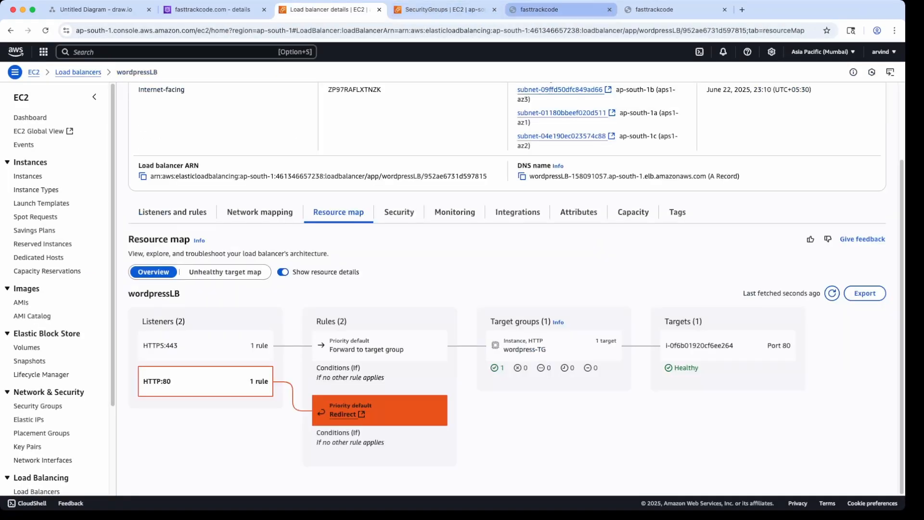
Go back to the open WordPress site tabs and reload fasttrackcode.com over HTTP in the last one.
click(560, 10)
click(337, 30)
click(674, 10)
click(308, 30)
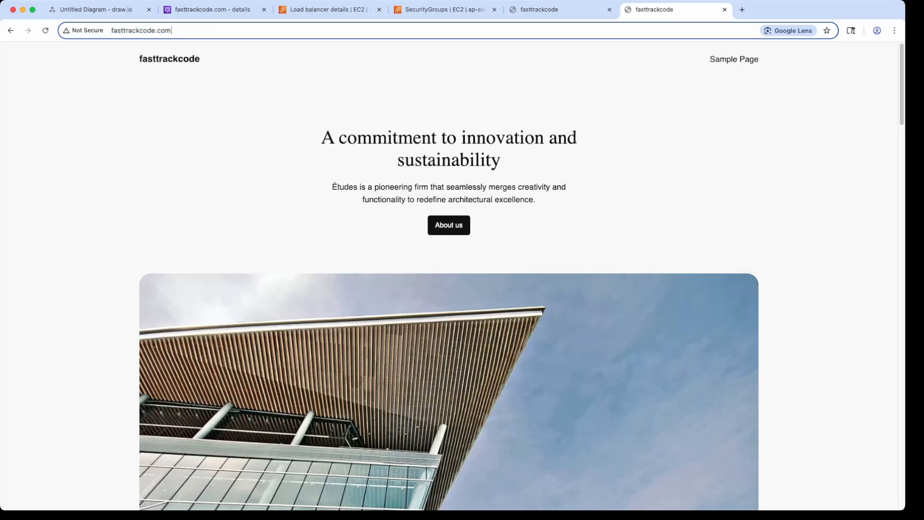
key(Return)
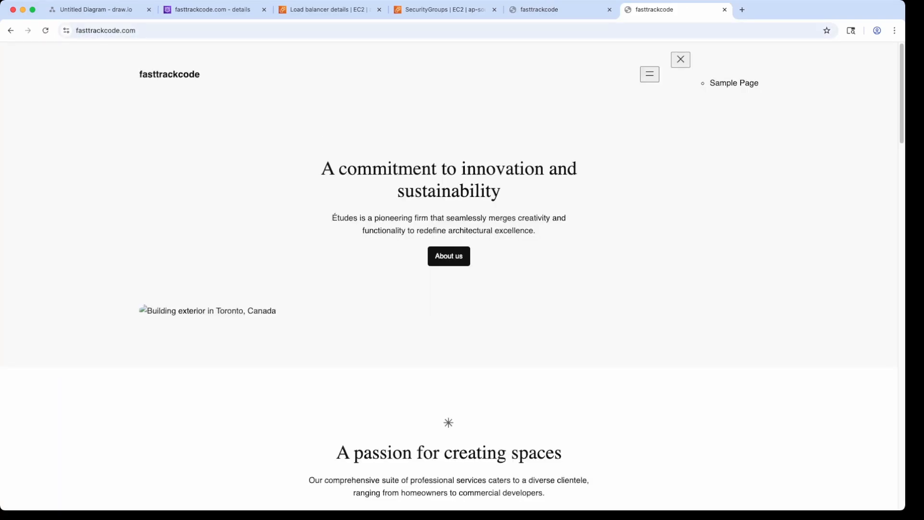
double_click(110, 31)
click(92, 30)
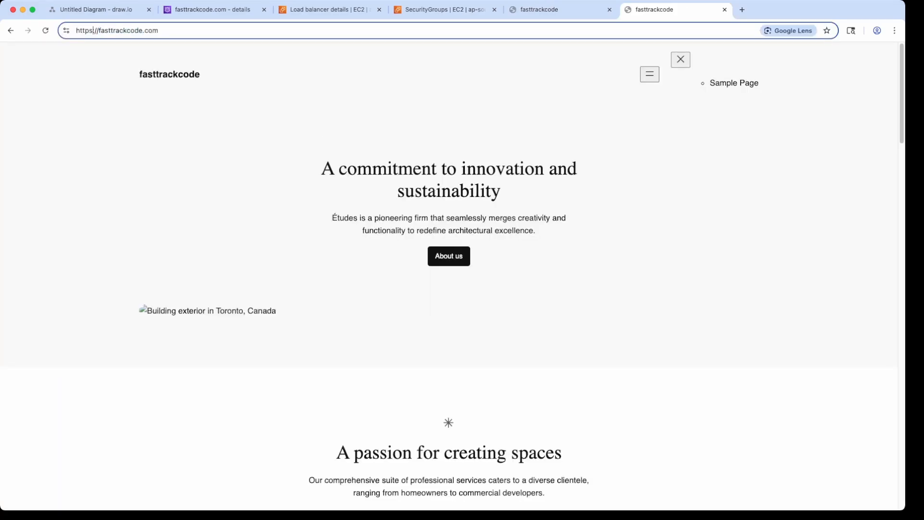
key(BackSpace)
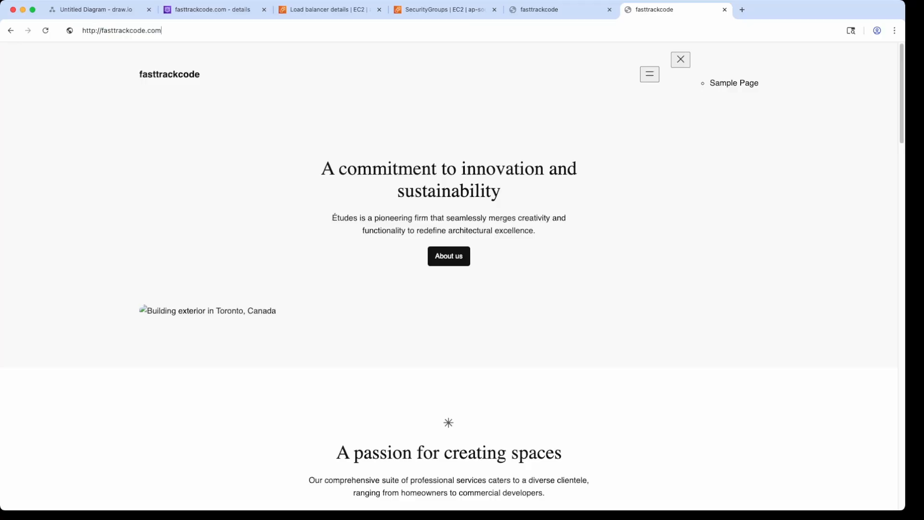
key(Return)
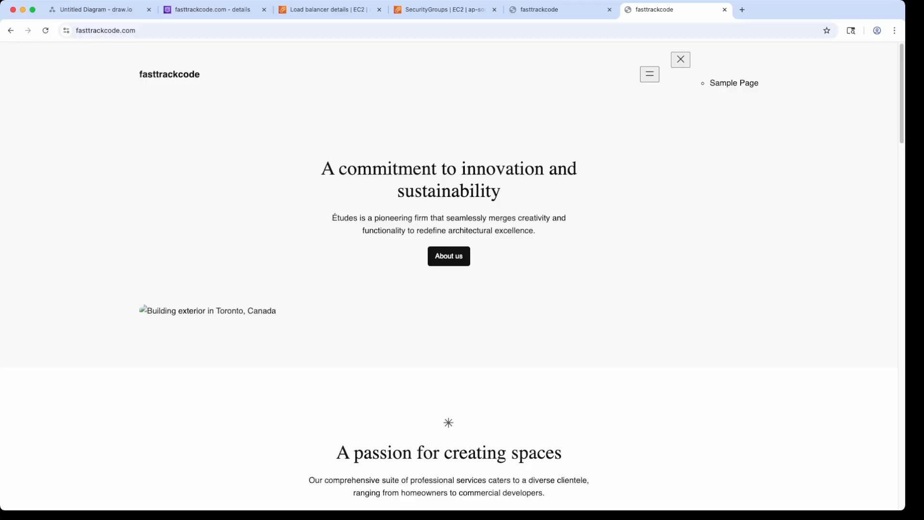
double_click(129, 30)
drag(93, 31, 76, 31)
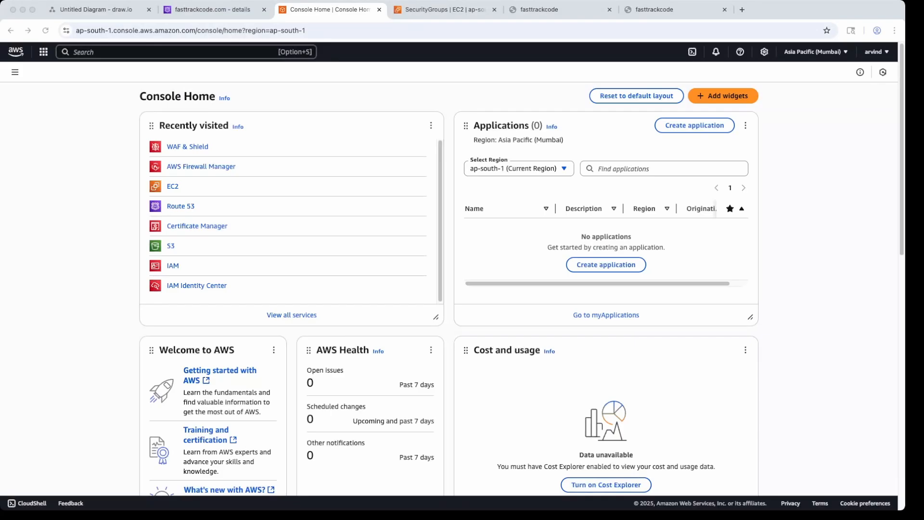
Open the WAF & Shield service, switch to the old WAF console and start creating a web ACL for Asia Pacific (Mumbai).
click(164, 52)
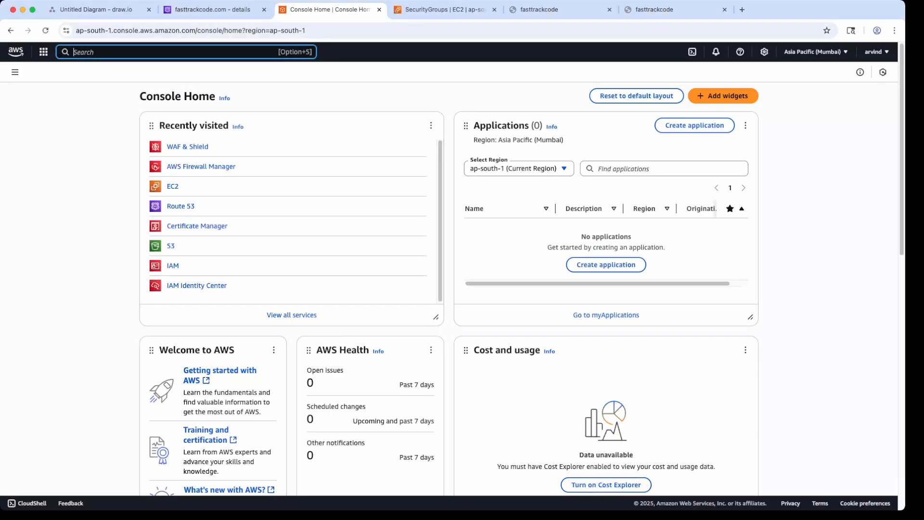
text(waf)
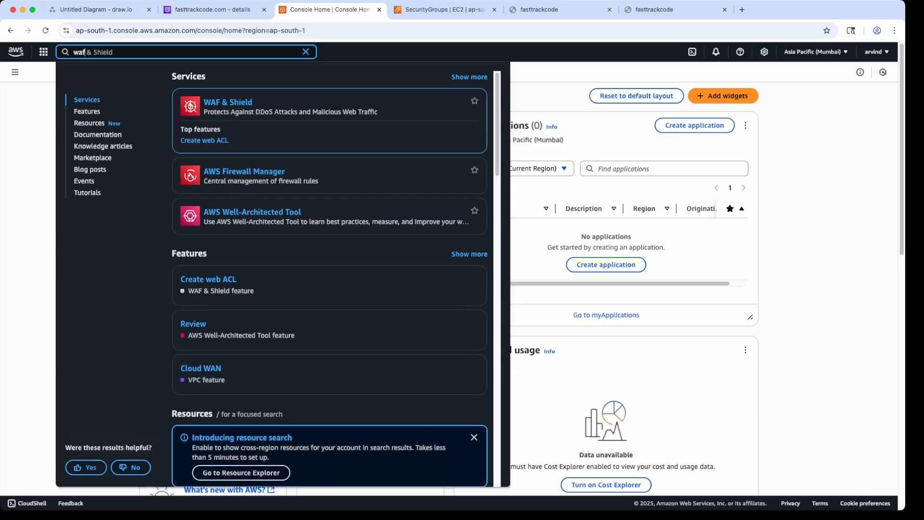
key(Return)
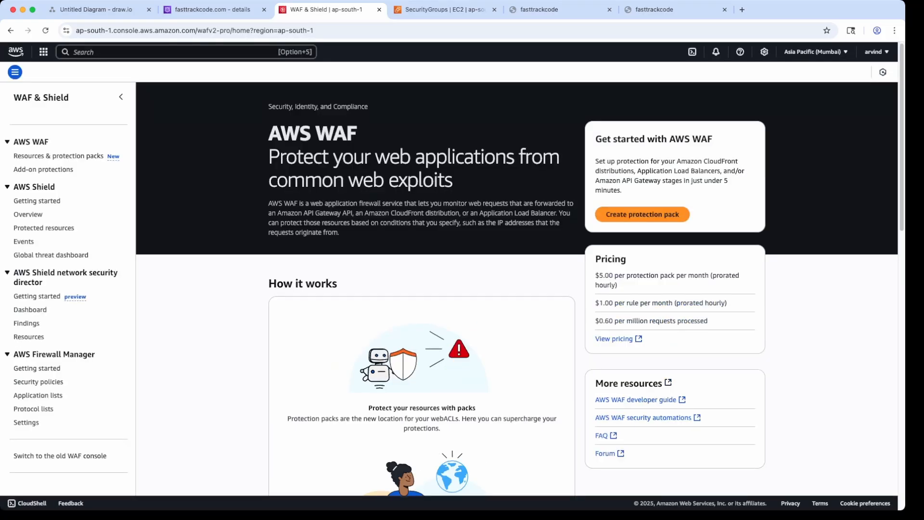
click(59, 455)
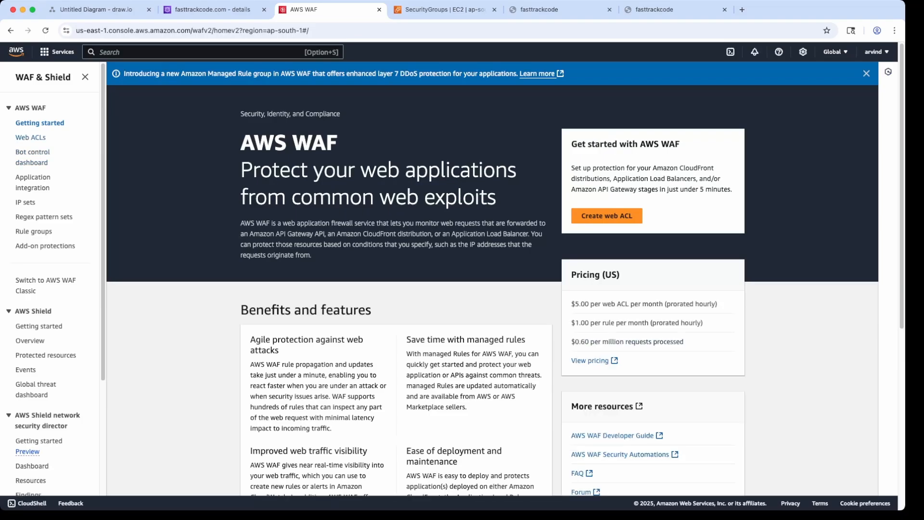
click(31, 138)
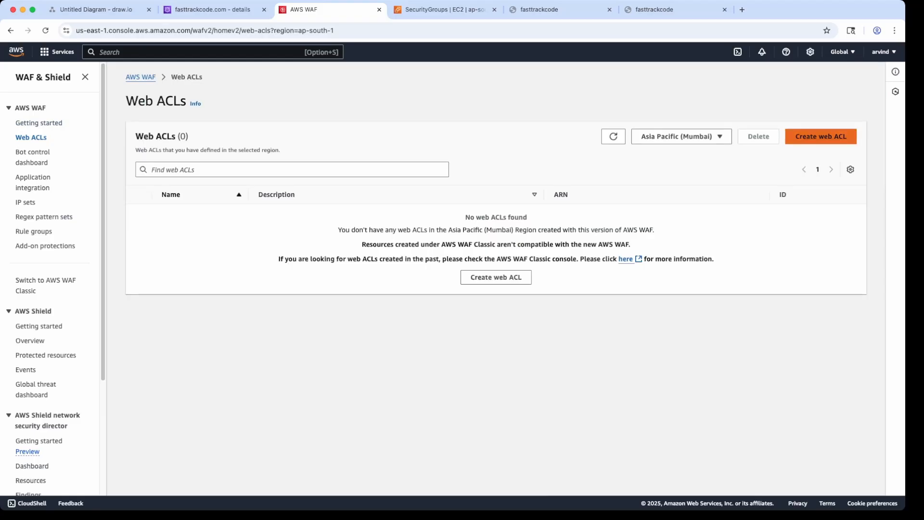
click(820, 137)
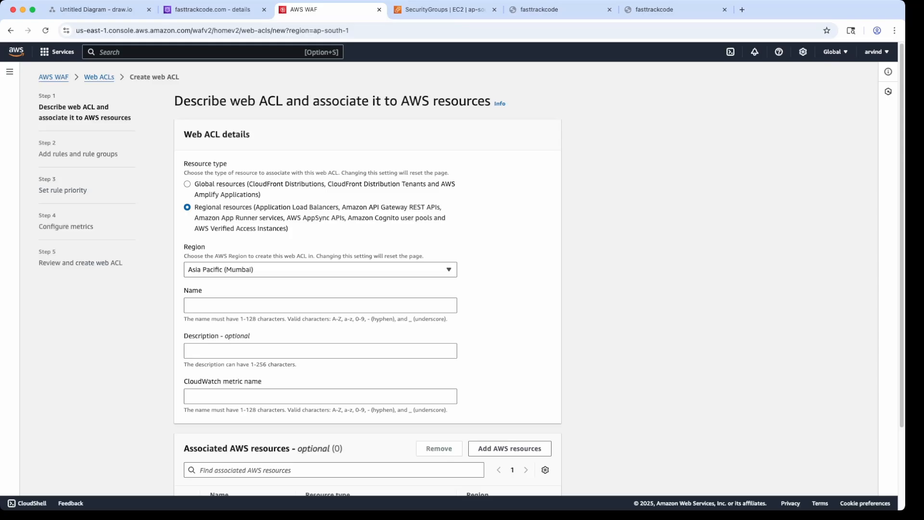
Switch to the draw.io diagram and send the large blank rectangle in the lower section to the back.
click(97, 10)
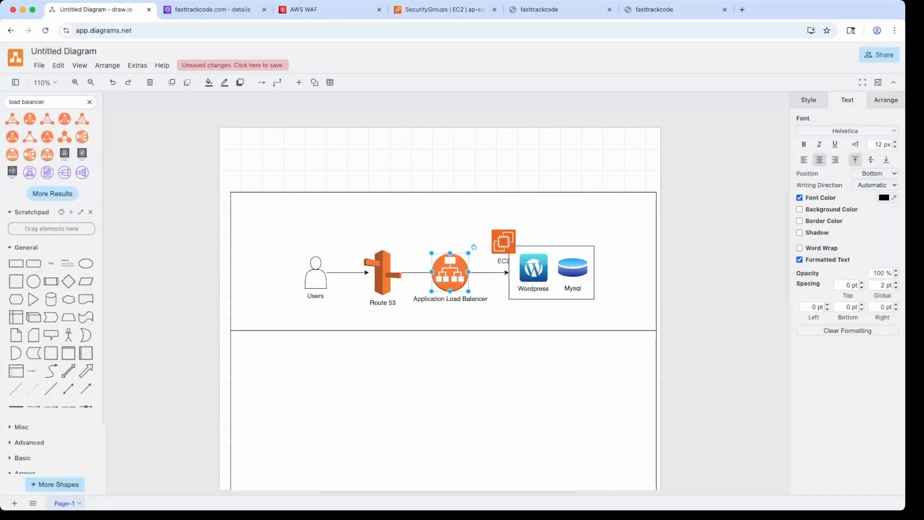
click(385, 159)
scroll(447, 264, down, 1)
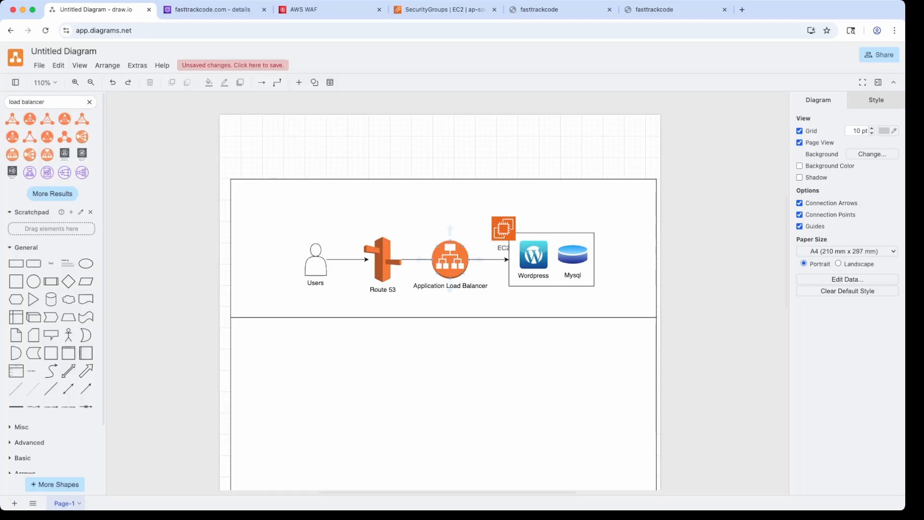
scroll(441, 289, down, 5)
scroll(443, 289, down, 1)
click(443, 298)
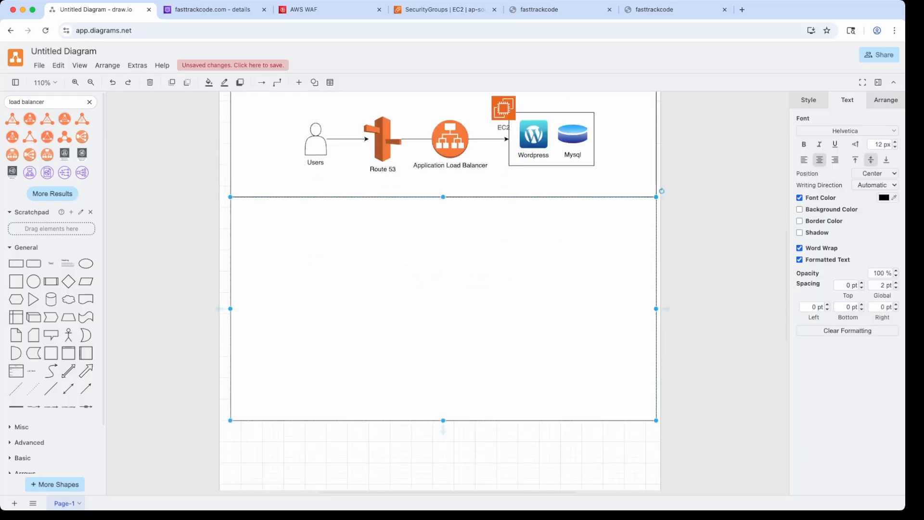
right_click(441, 303)
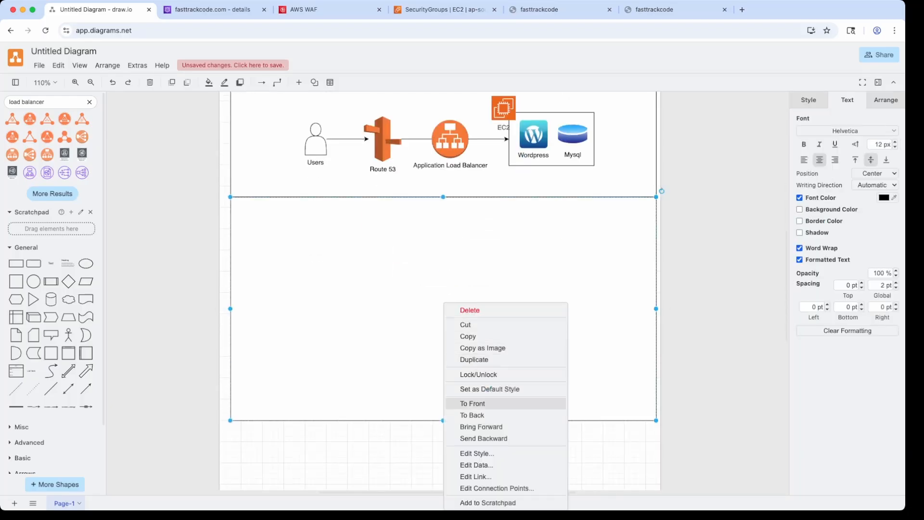
click(462, 415)
click(709, 327)
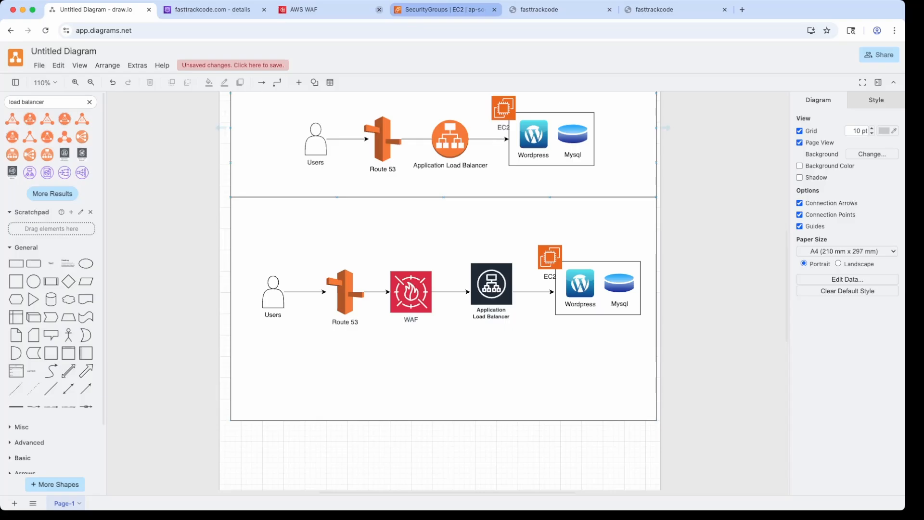
Return to the AWS WAF web ACL form, name the ACL wordpressWAF and continue to the rules step without a description.
click(332, 9)
click(320, 305)
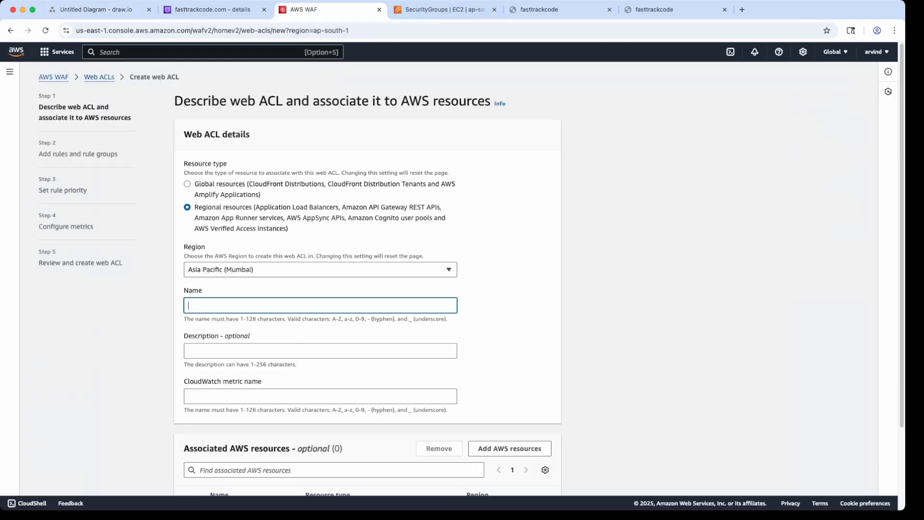
text(wordpressWAF)
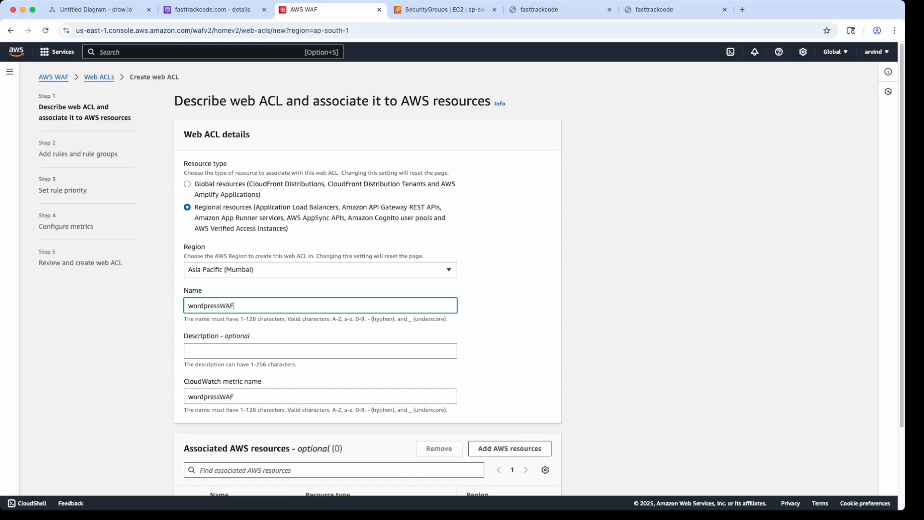
click(188, 350)
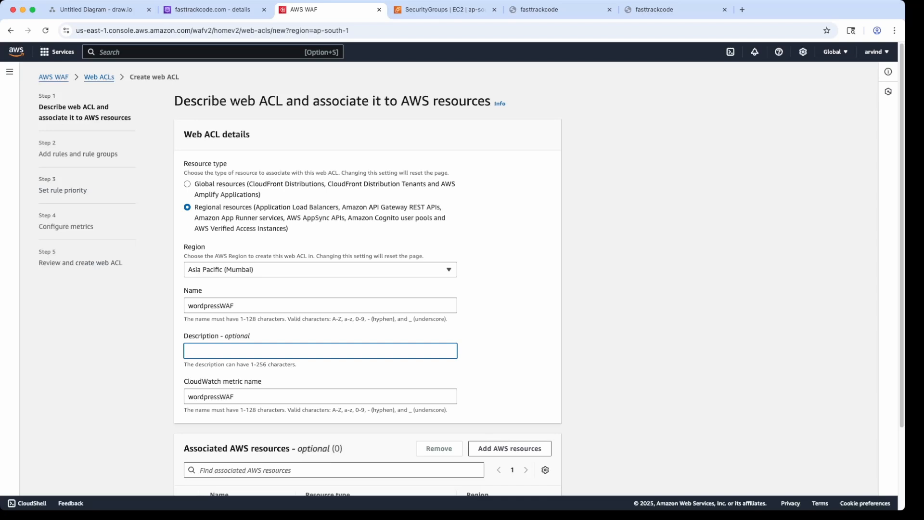
scroll(368, 279, down, 3)
click(543, 479)
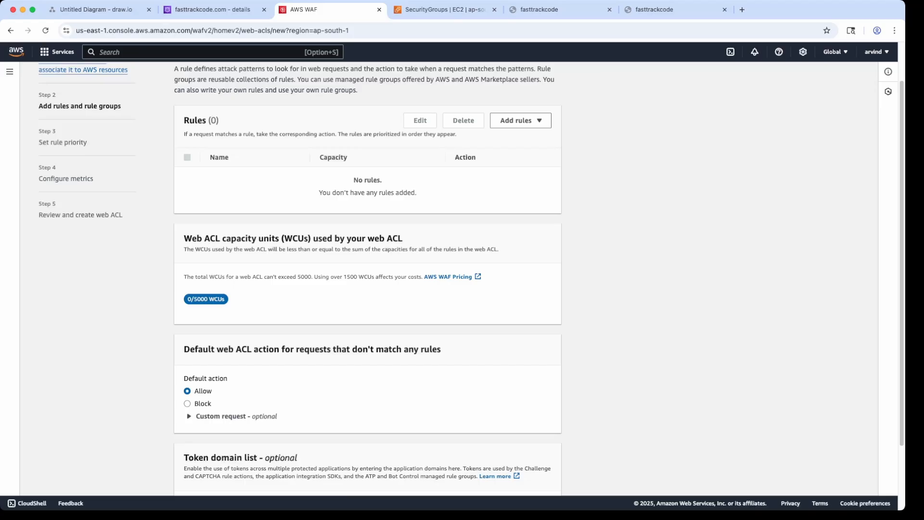
Start adding managed rule groups, expand the AWS managed rule groups and check the fees of the paid ones.
click(520, 121)
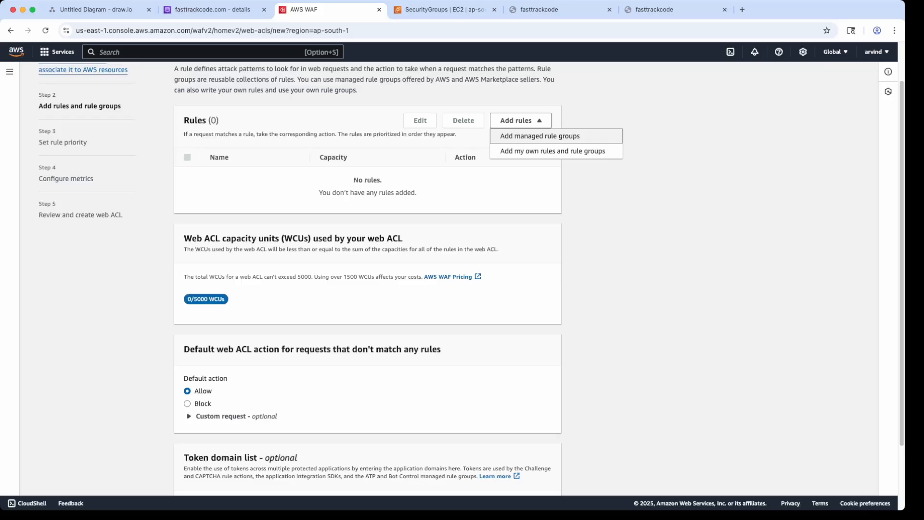
click(539, 136)
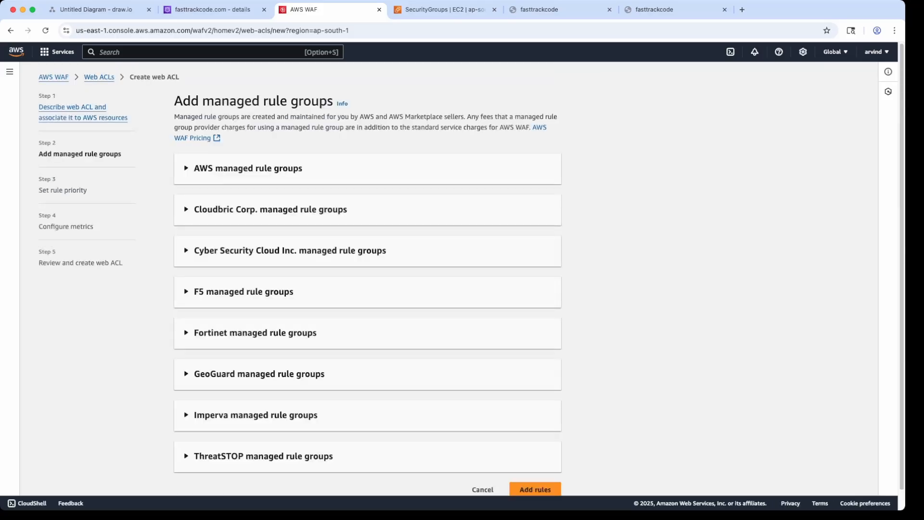
click(248, 168)
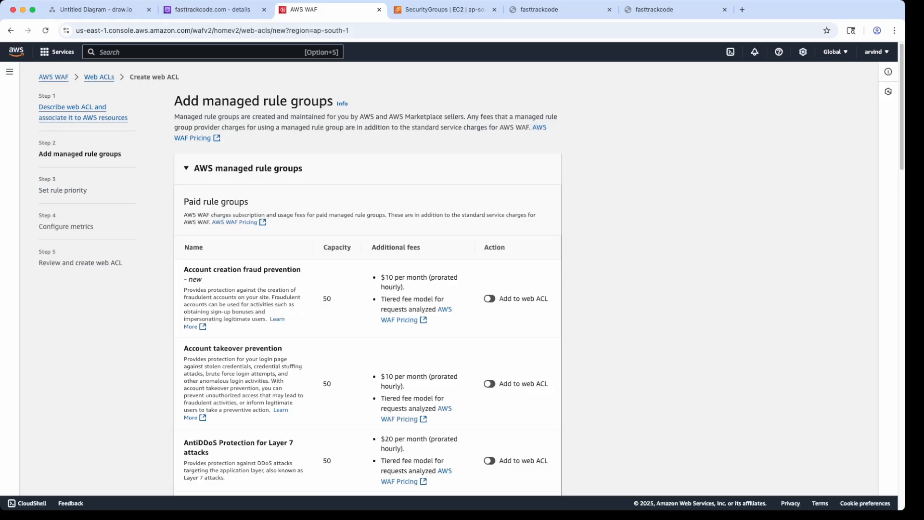
drag(183, 201, 248, 201)
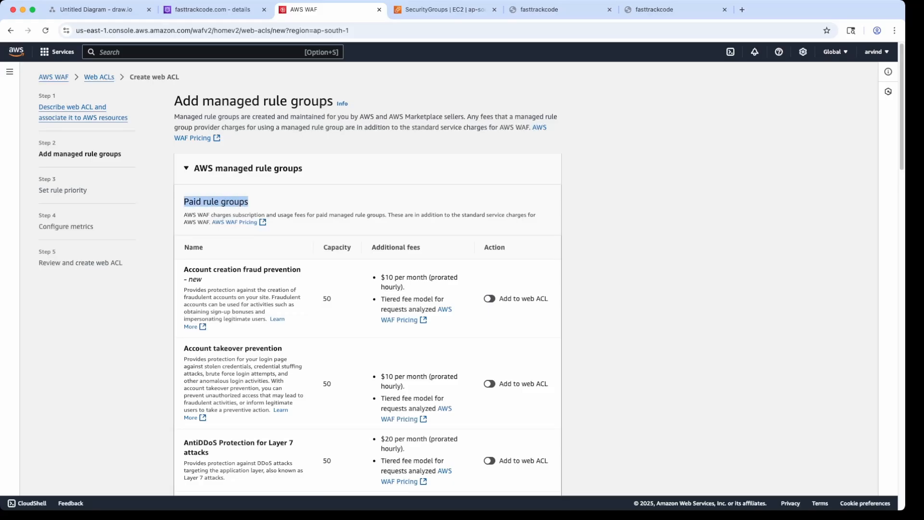
drag(381, 277, 404, 287)
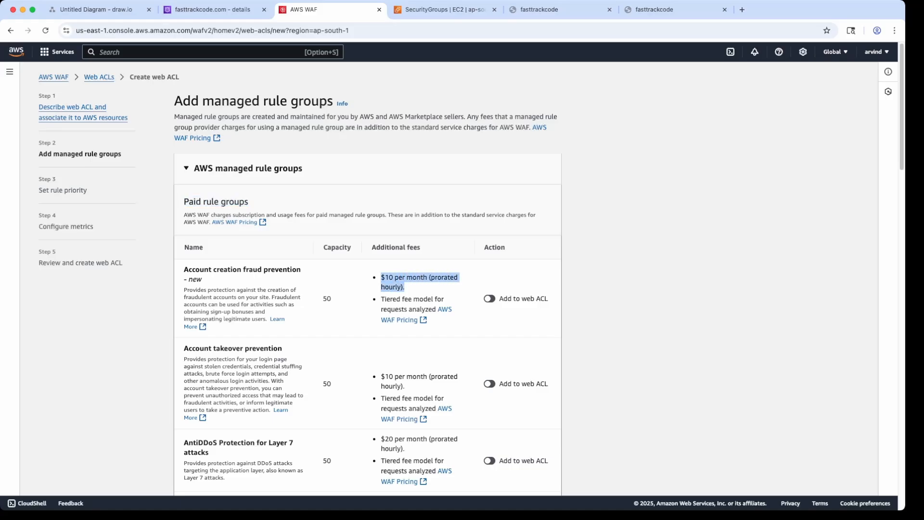
Add the free WordPress application rule group to the web ACL's rules.
scroll(367, 278, down, 8)
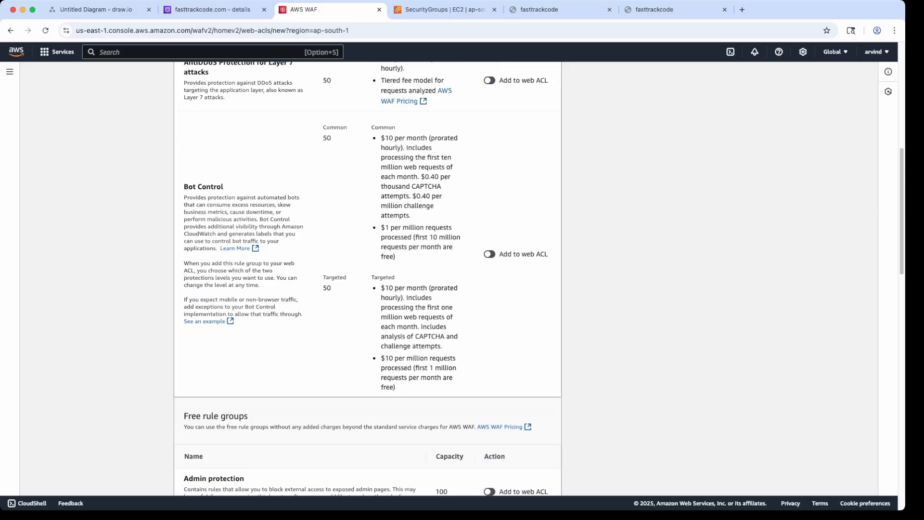
scroll(368, 278, down, 4)
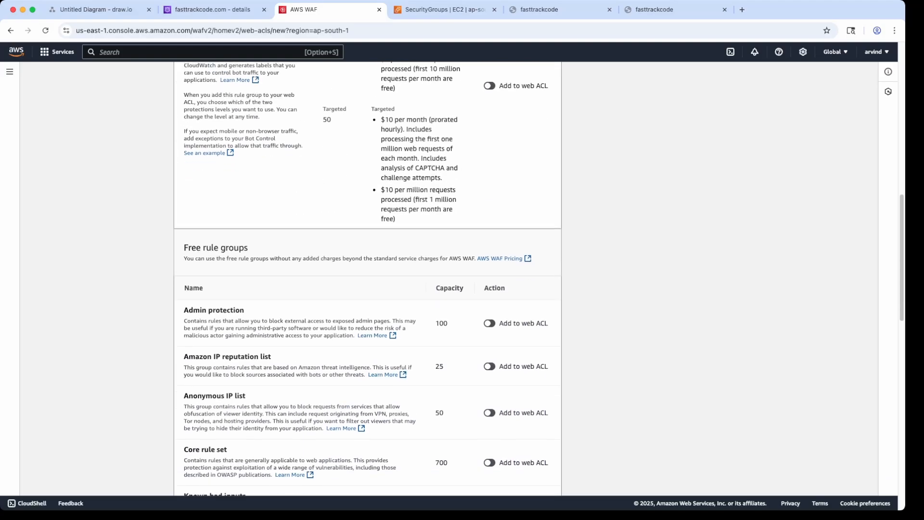
triple_click(216, 247)
scroll(368, 279, down, 5)
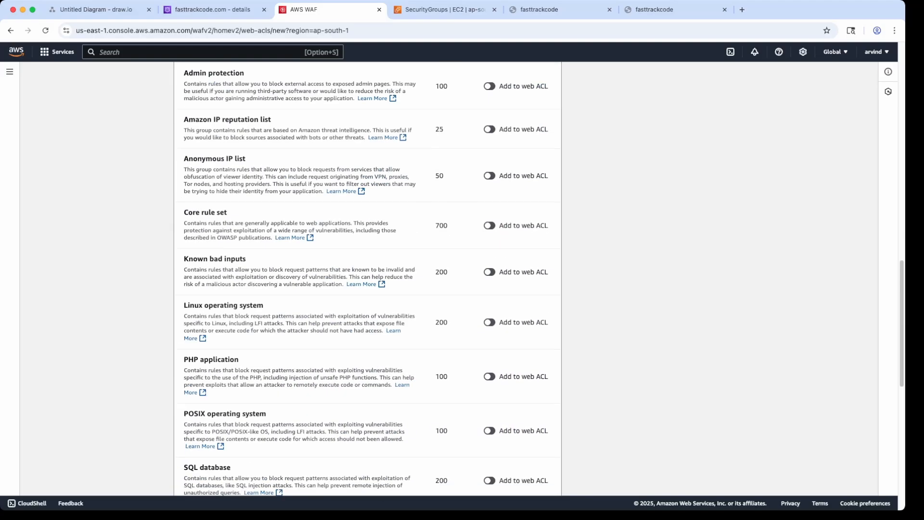
scroll(368, 278, down, 2)
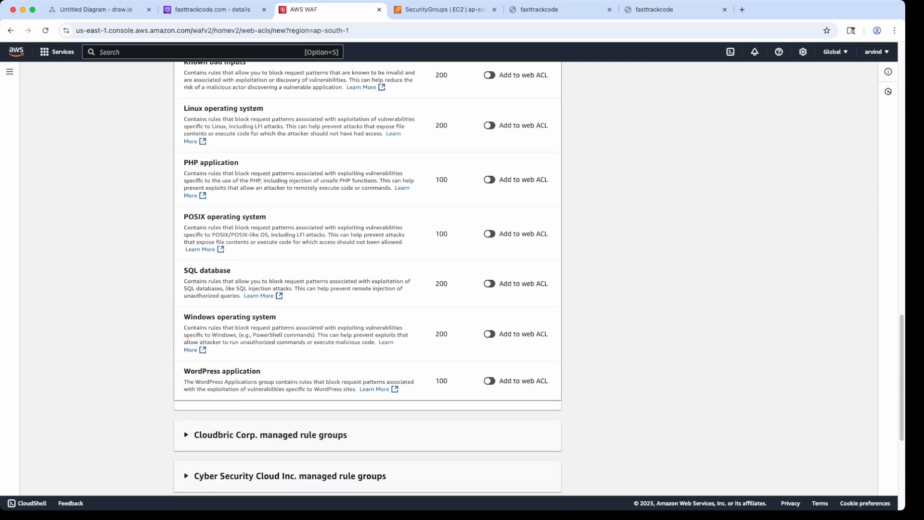
drag(184, 372, 260, 371)
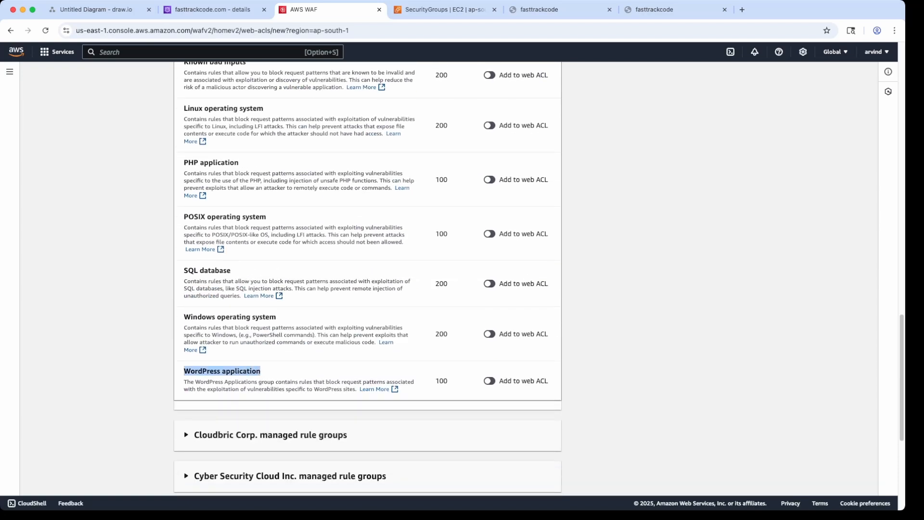
click(490, 381)
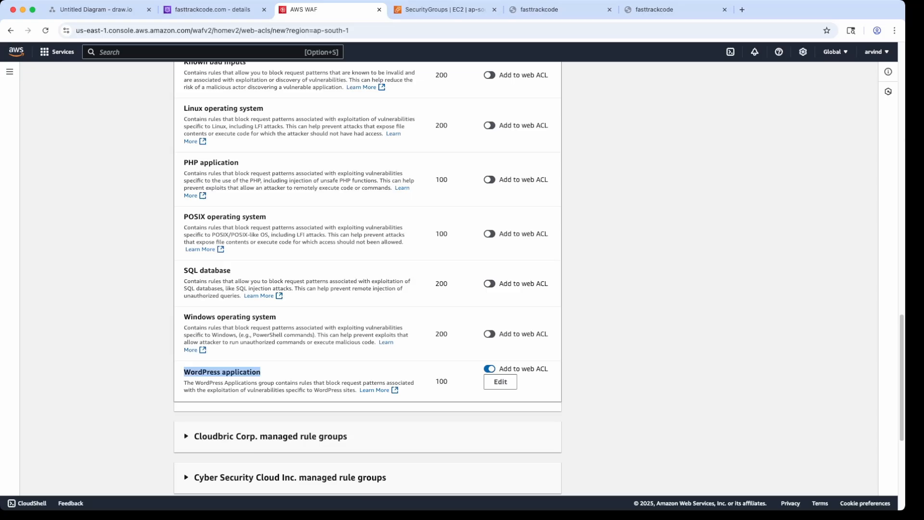
scroll(366, 279, up, 20)
scroll(365, 279, down, 18)
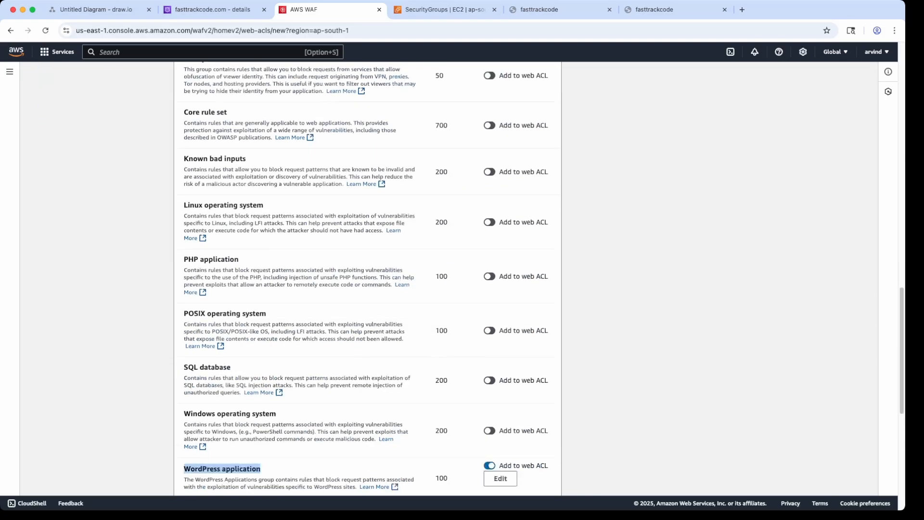
scroll(366, 279, down, 7)
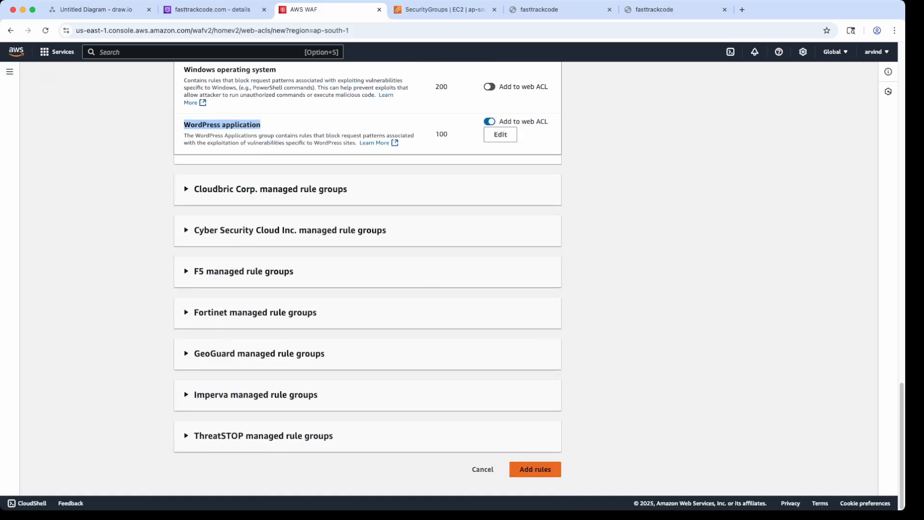
click(535, 469)
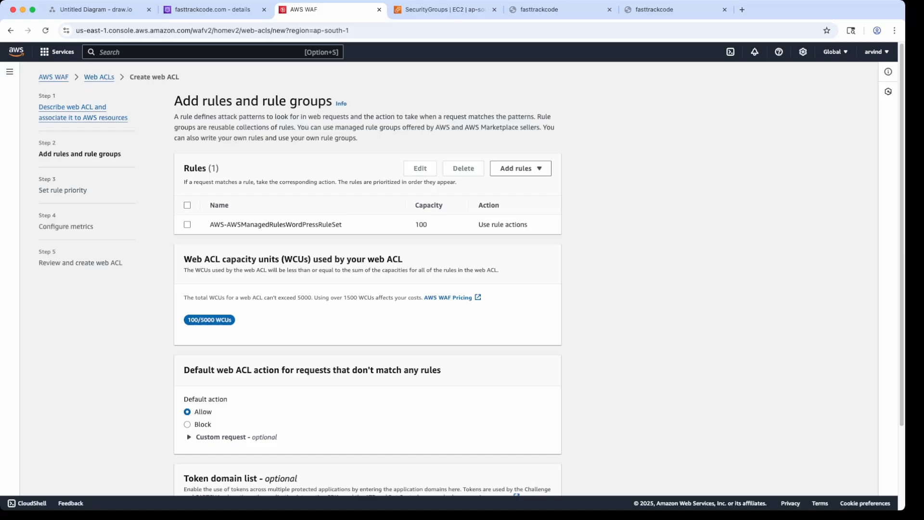
Keep Allow as the default action and accept the rule priority with AWS-AWSManagedRulesWordPressRuleSet as the only rule.
drag(342, 224, 210, 225)
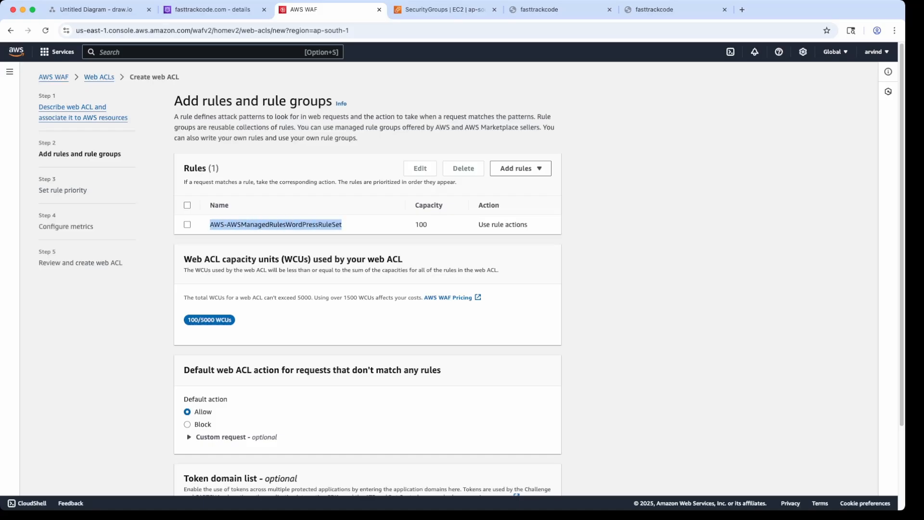
scroll(462, 284, down, 5)
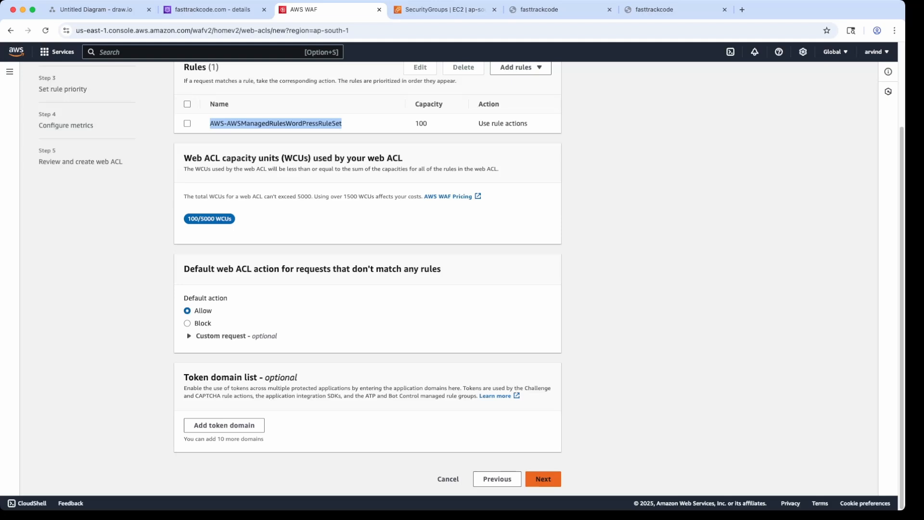
click(543, 478)
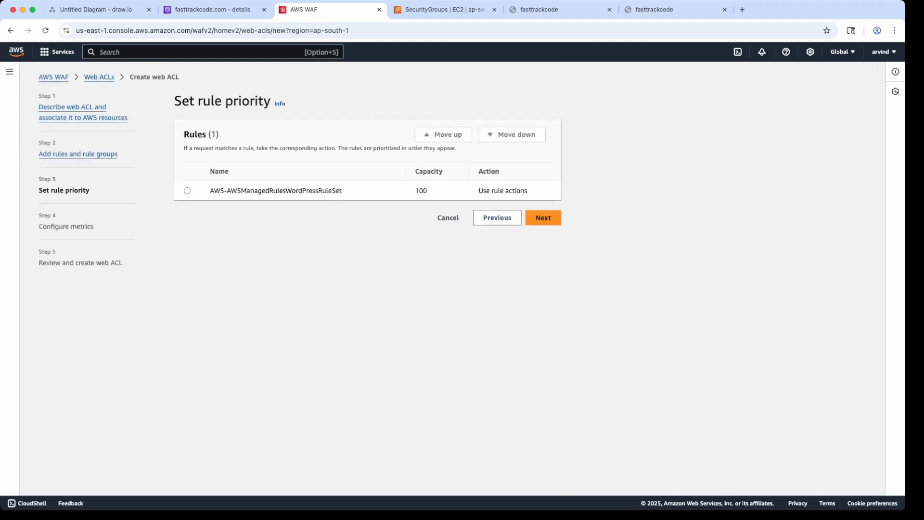
click(188, 190)
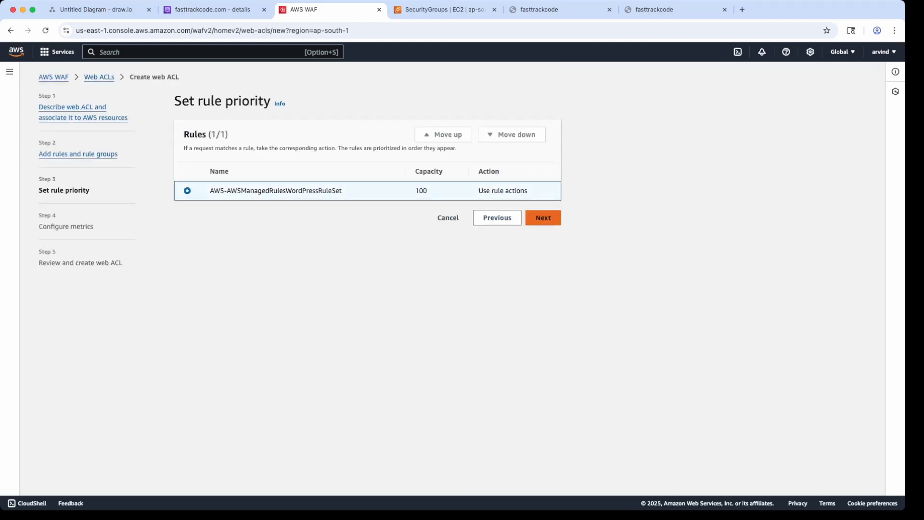
click(543, 217)
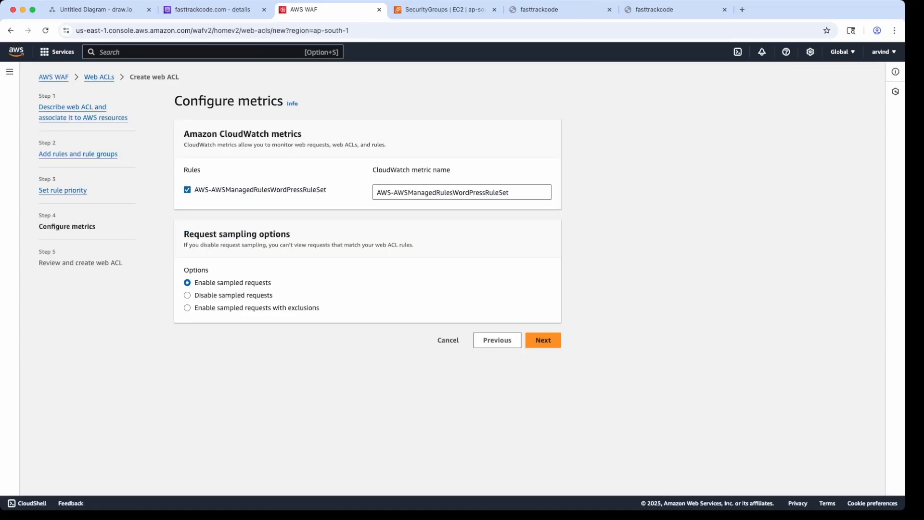
Accept the default CloudWatch metrics with sampled requests enabled, review the settings and create the web ACL.
click(542, 339)
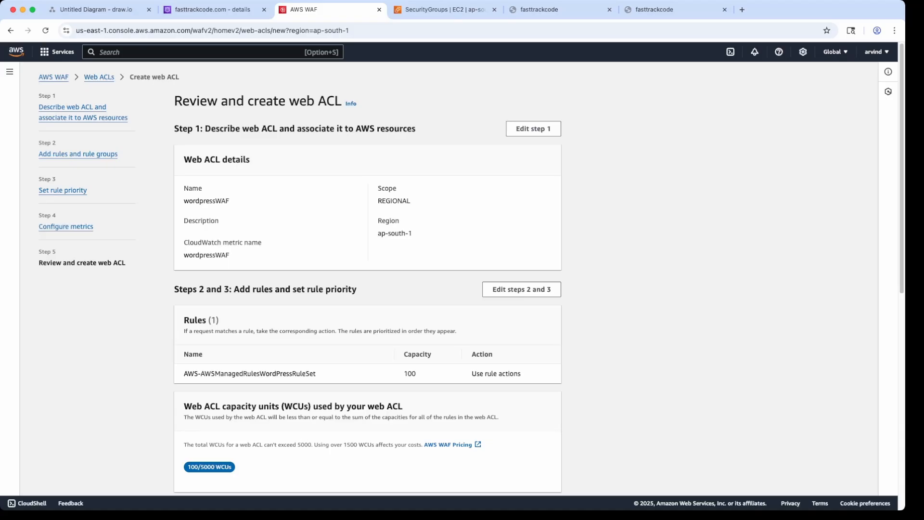
scroll(368, 279, down, 8)
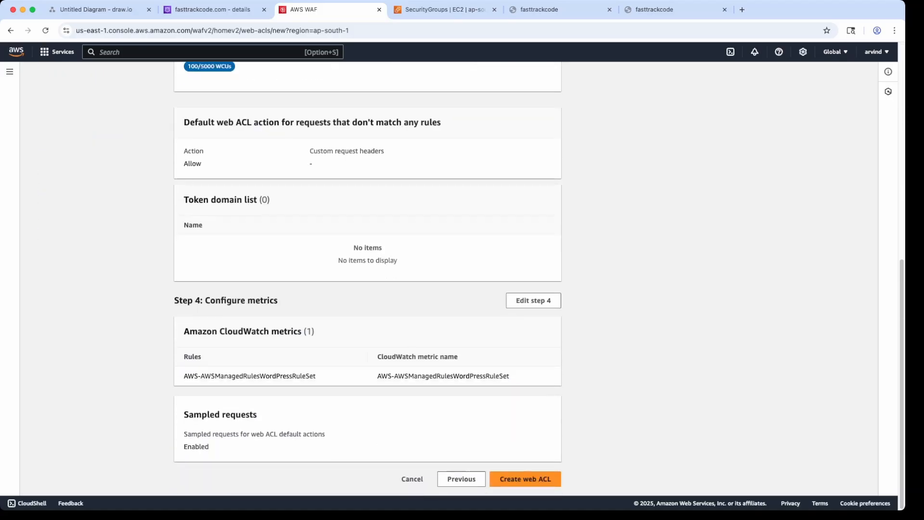
click(525, 478)
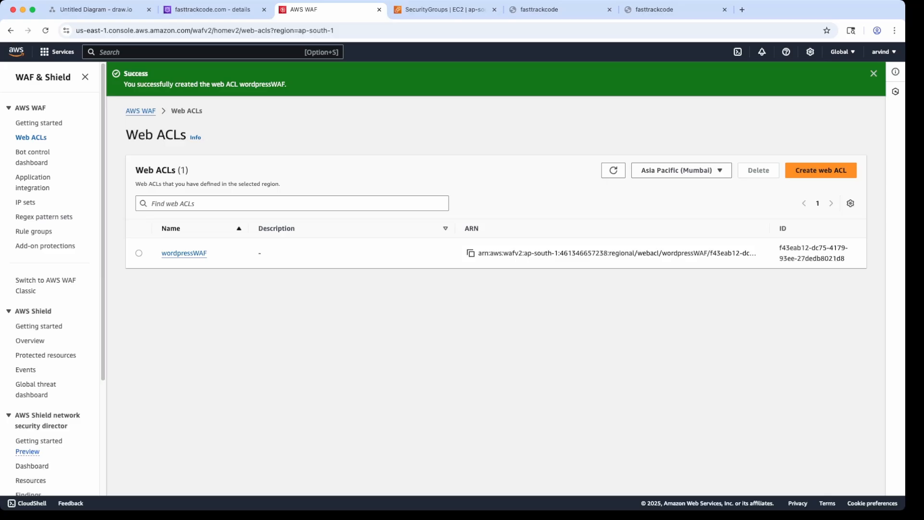
Open the wordpressWAF web ACL and look through its traffic overview.
click(139, 253)
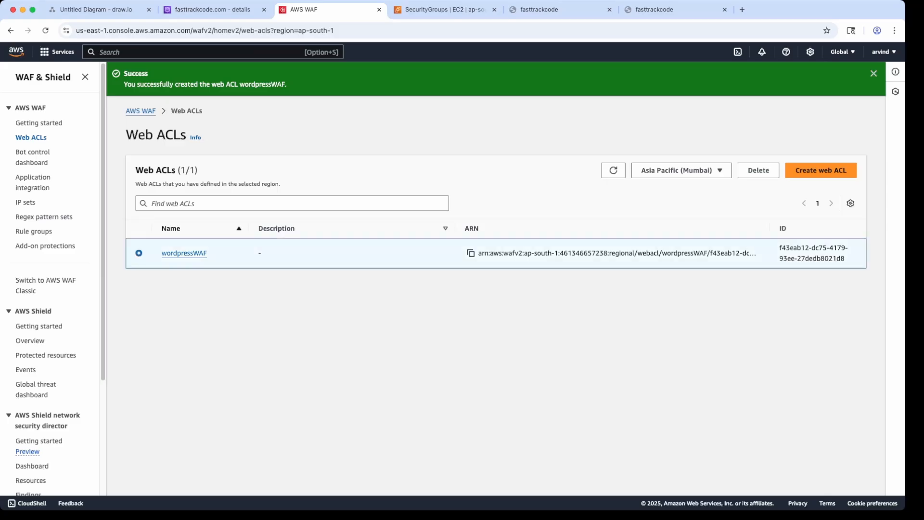
click(184, 253)
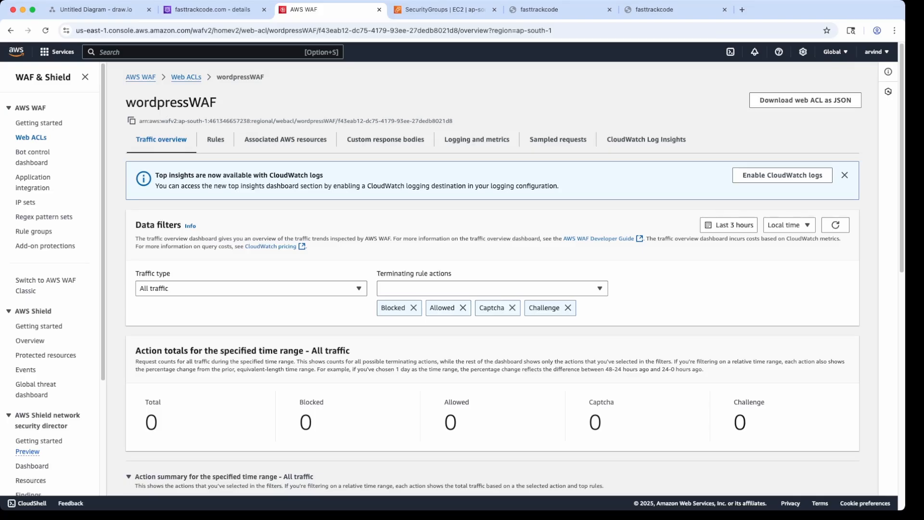
scroll(493, 289, down, 10)
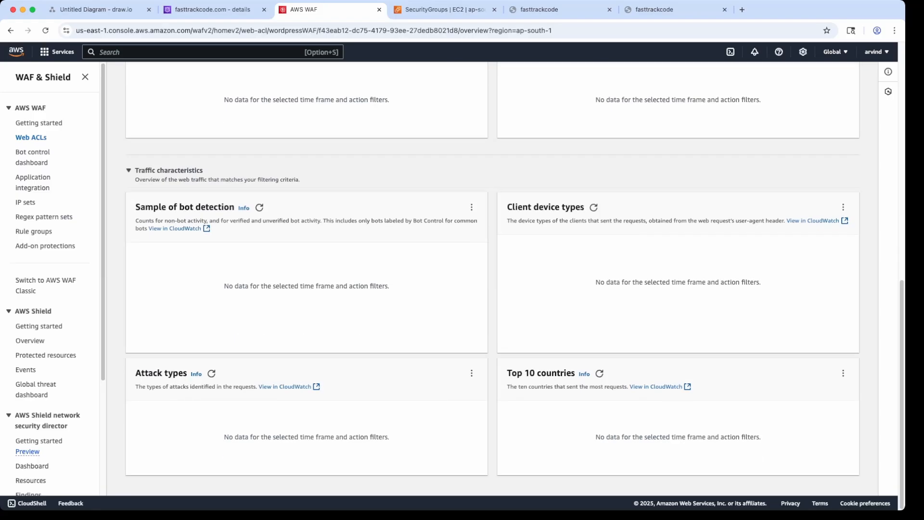
scroll(492, 289, up, 10)
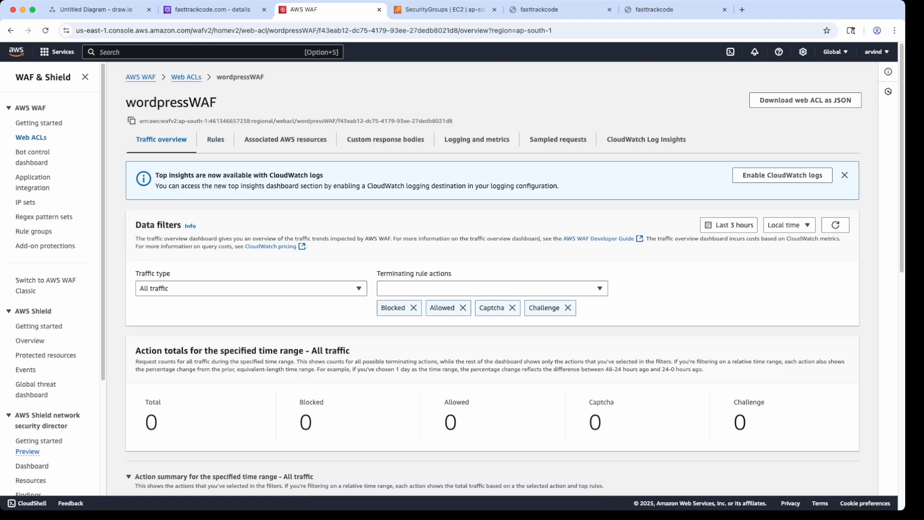
Look through the rest of the traffic overview and the CloudWatch logging options, and return to the web ACL list.
scroll(492, 279, down, 15)
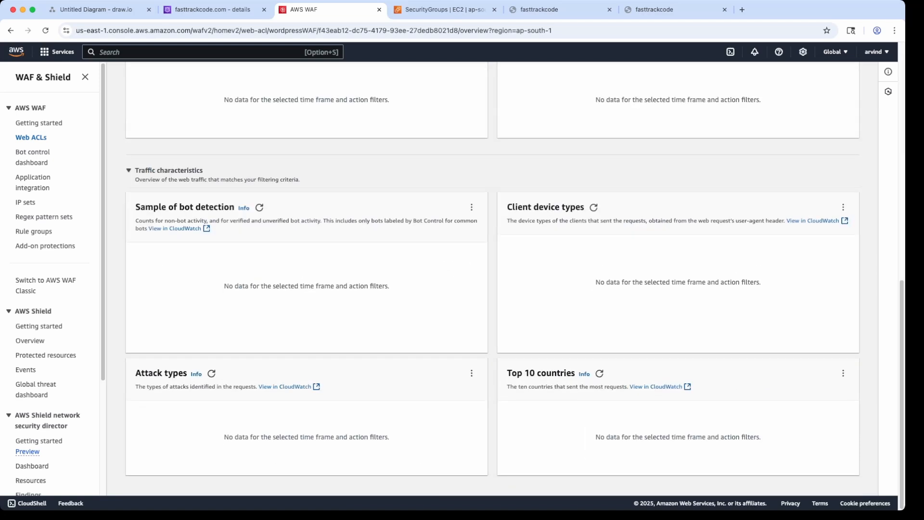
scroll(493, 279, up, 15)
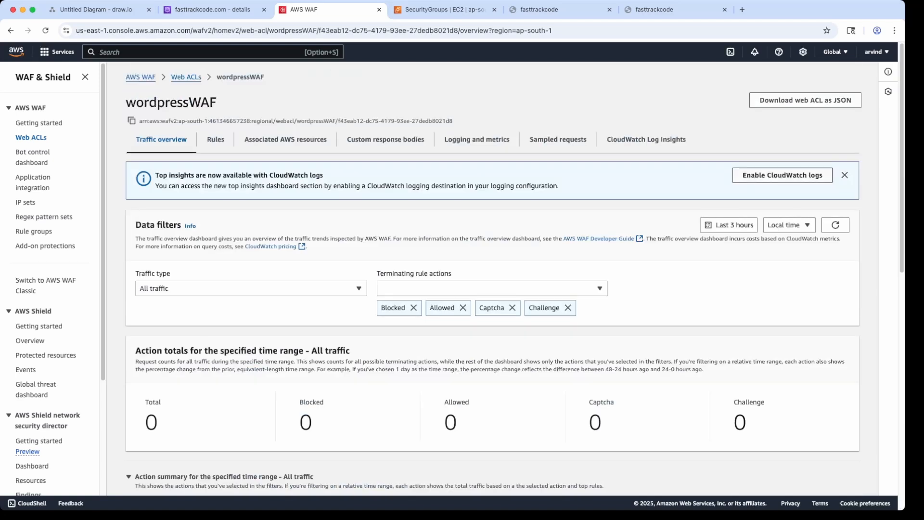
click(782, 175)
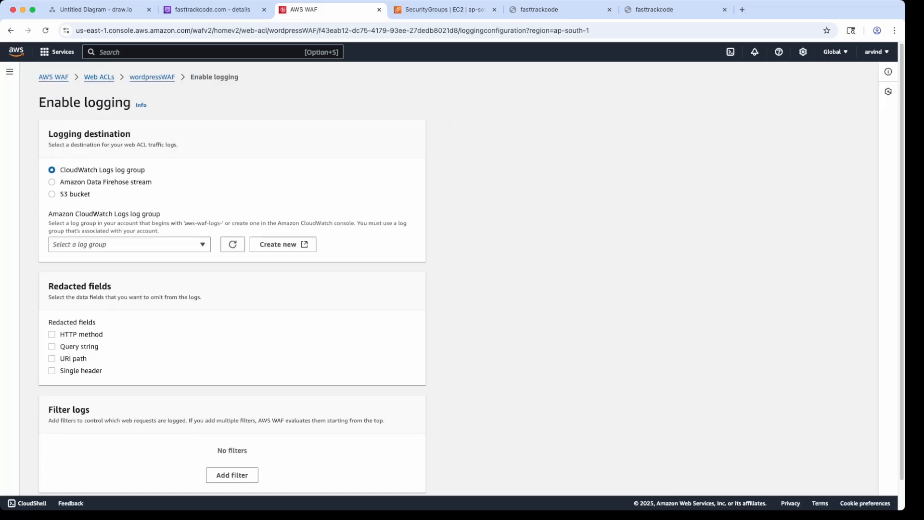
click(98, 77)
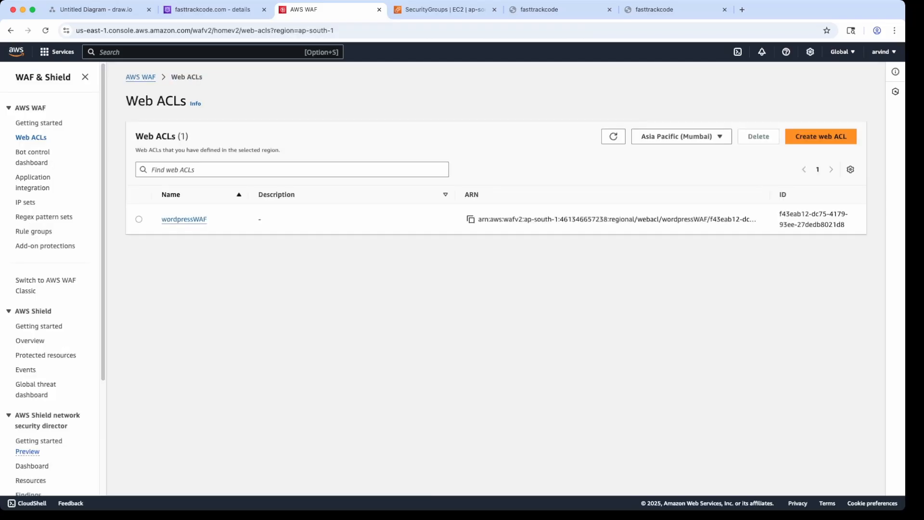
scroll(53, 279, down, 5)
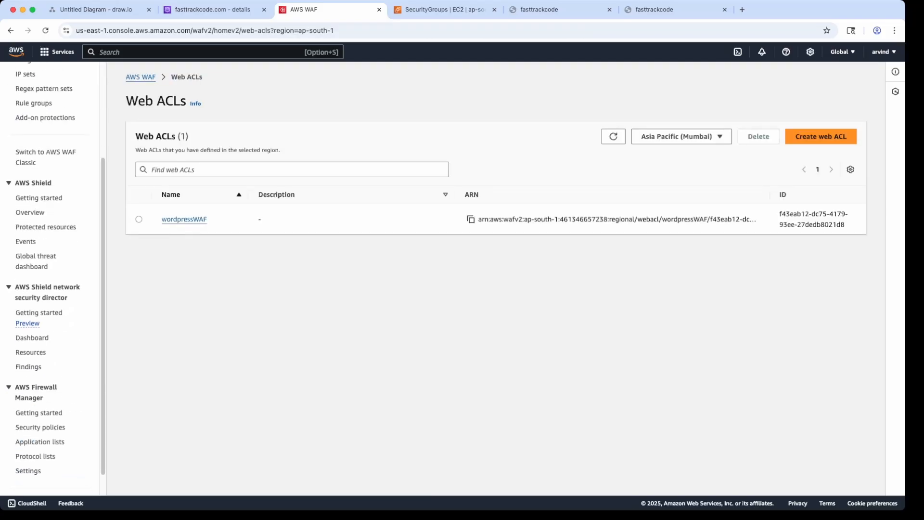
scroll(53, 279, up, 5)
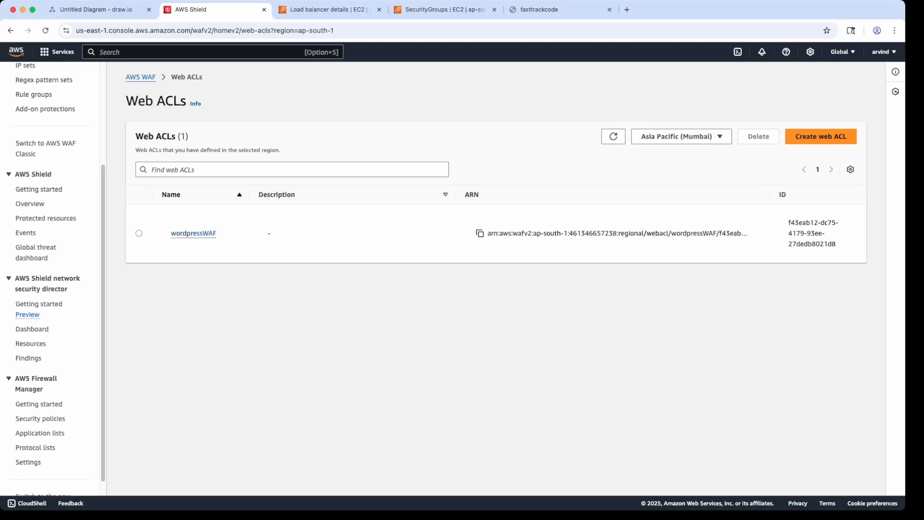
Associate the Application Load Balancer wordpressLB with the wordpressWAF web ACL.
click(194, 233)
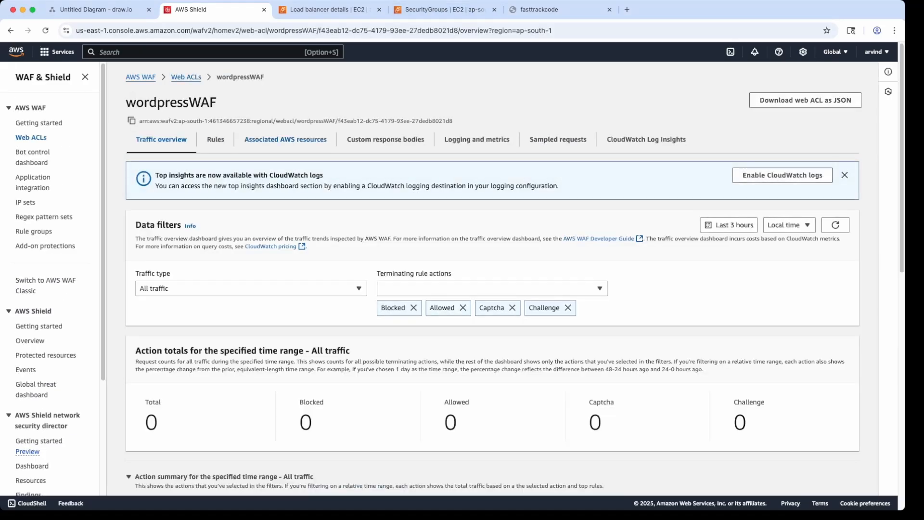
click(285, 140)
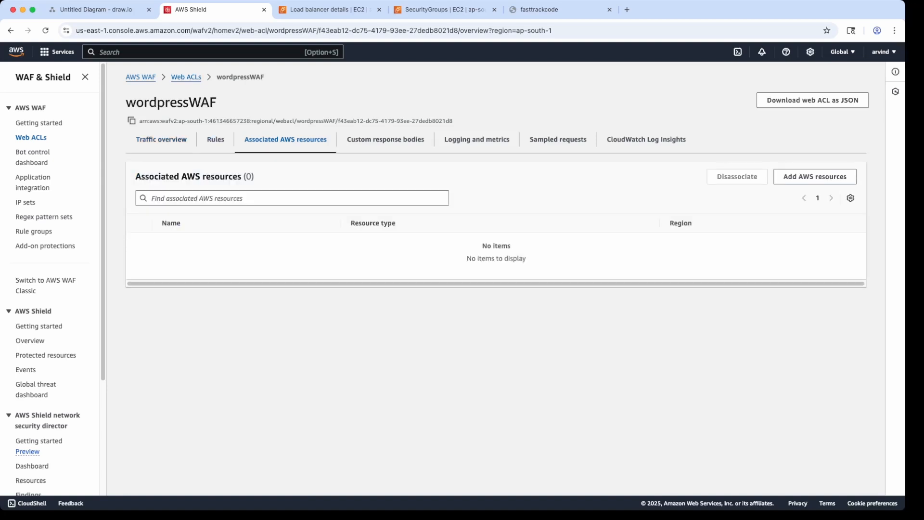
click(815, 176)
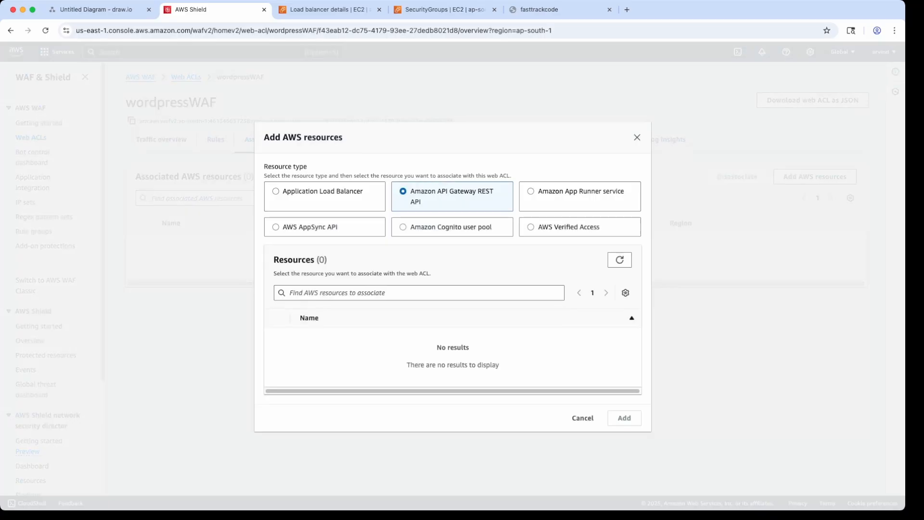
click(315, 192)
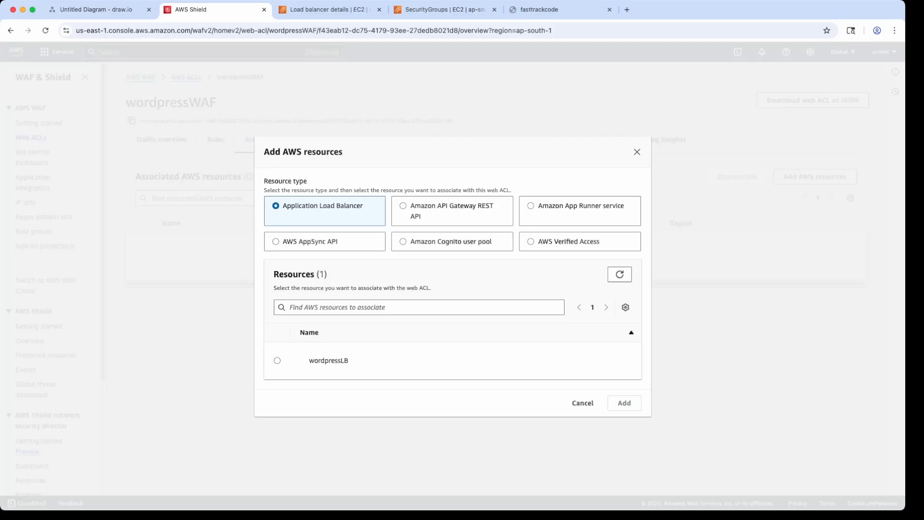
click(277, 360)
click(624, 402)
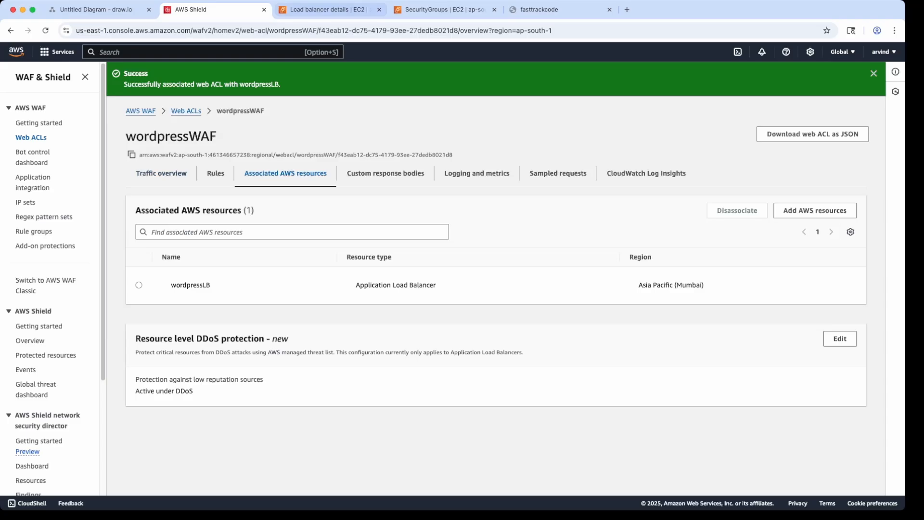
Check the integrations of load balancer wordpressLB in EC2 and expand the AWS Web Application Firewall details.
click(328, 9)
scroll(515, 288, up, 3)
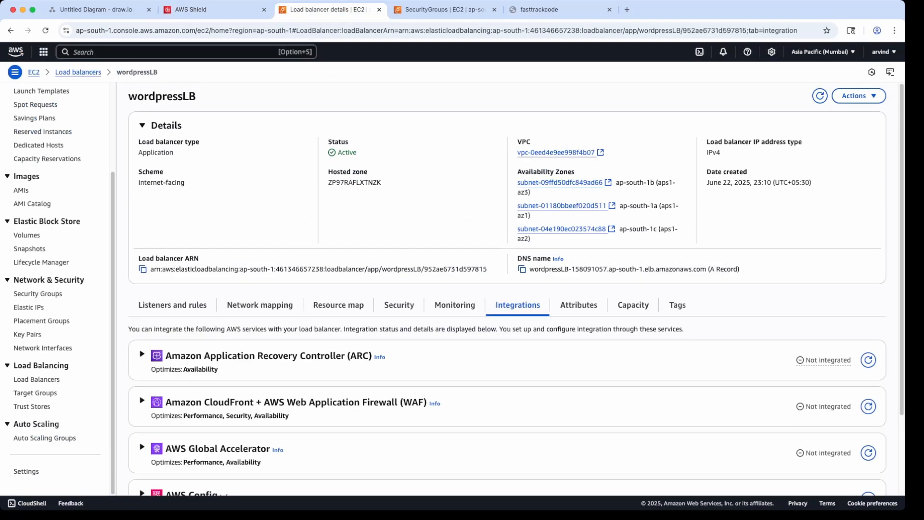
click(37, 379)
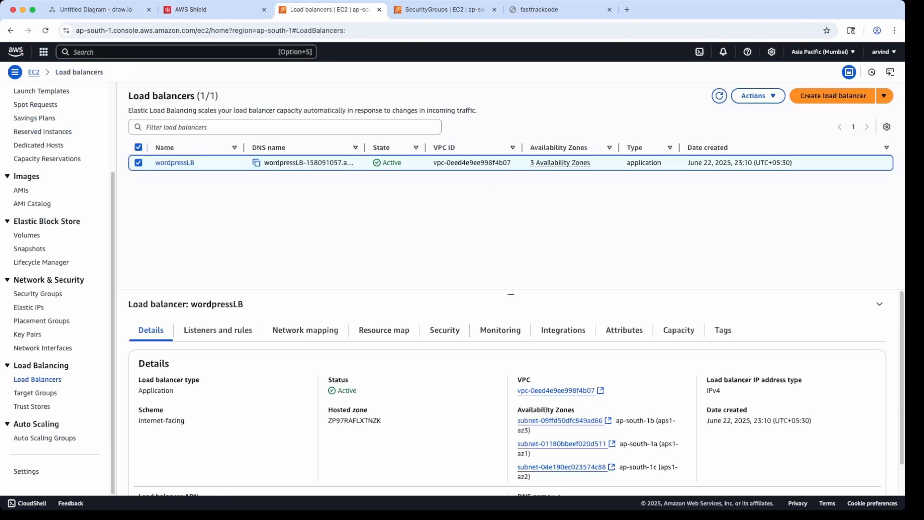
click(174, 162)
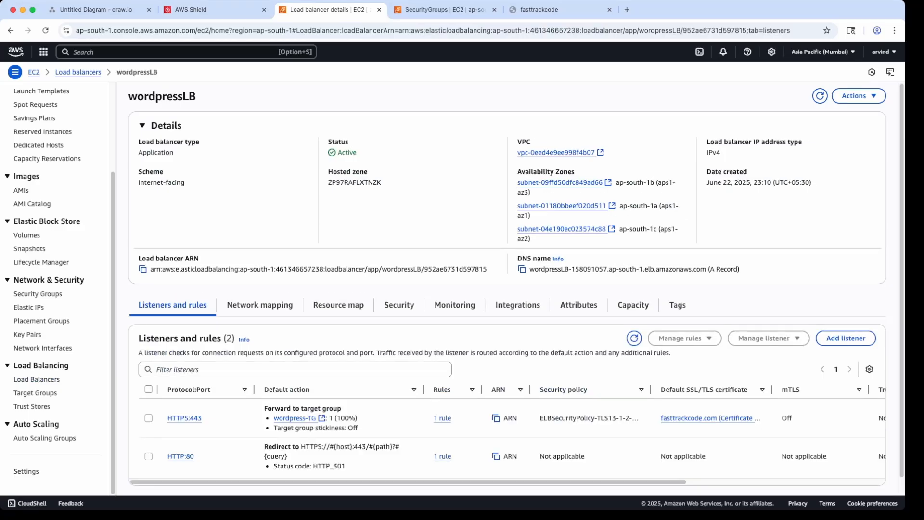
scroll(515, 288, down, 1)
click(518, 287)
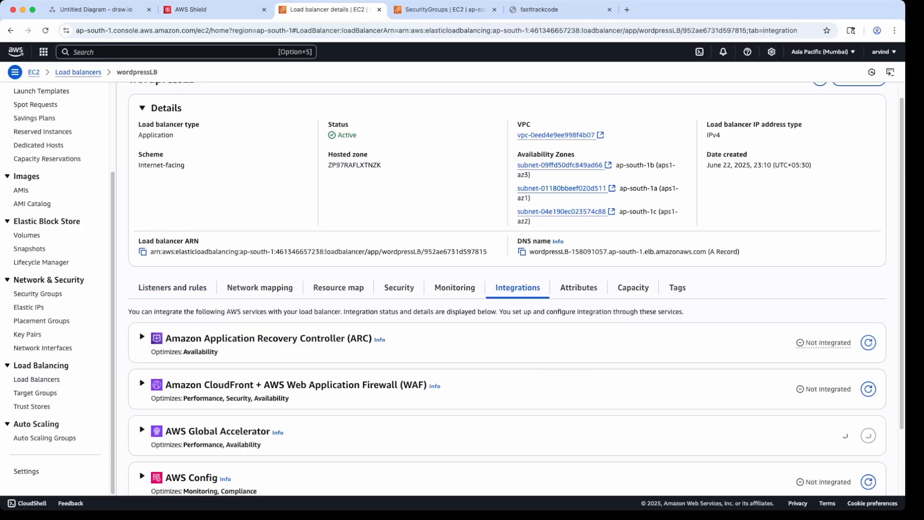
scroll(518, 288, down, 4)
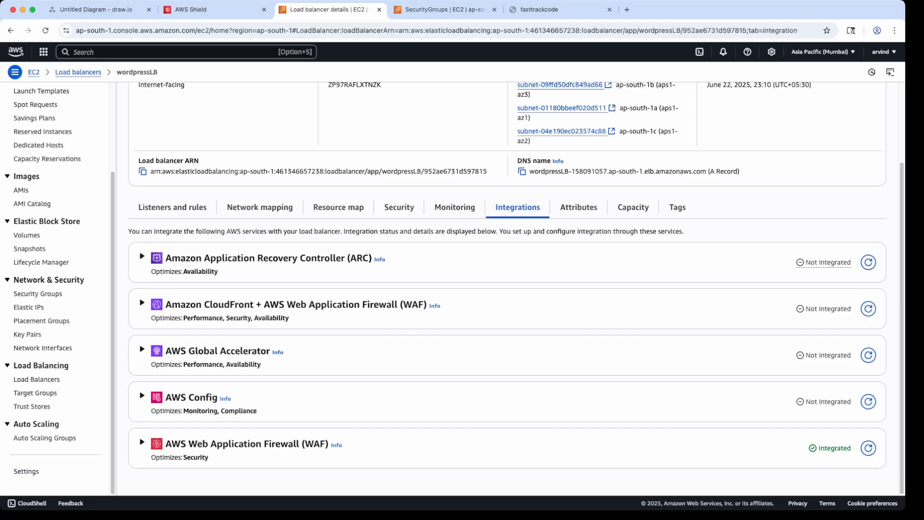
click(142, 442)
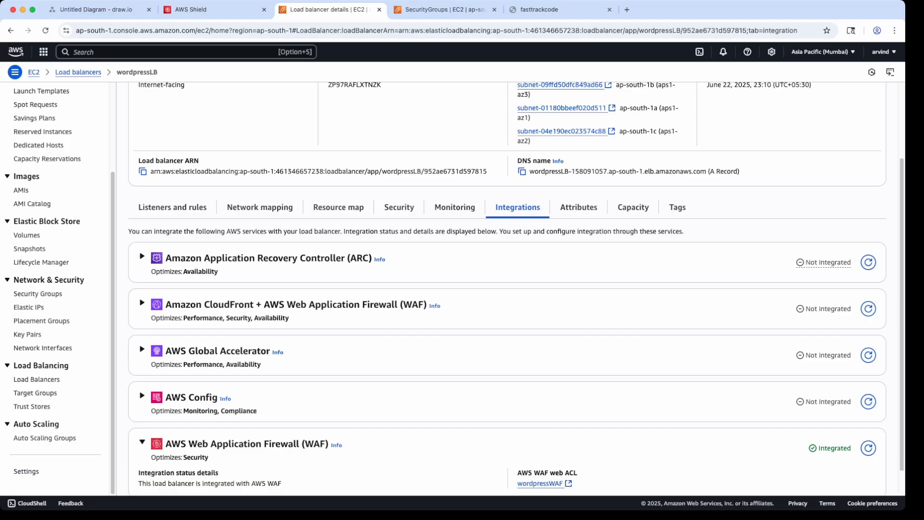
scroll(507, 289, down, 1)
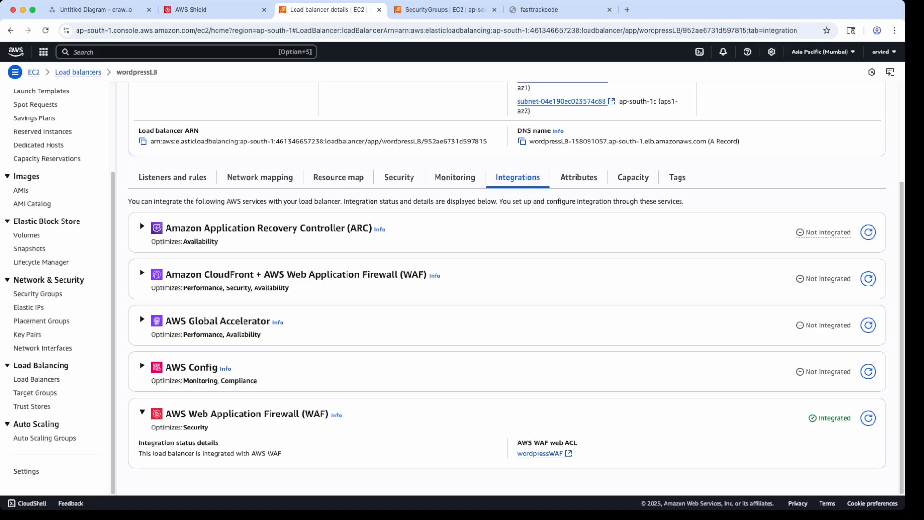
Examine wordpressWAF's traffic overview for action totals, top rules, bot detection, client device types, attack types and top countries.
click(226, 9)
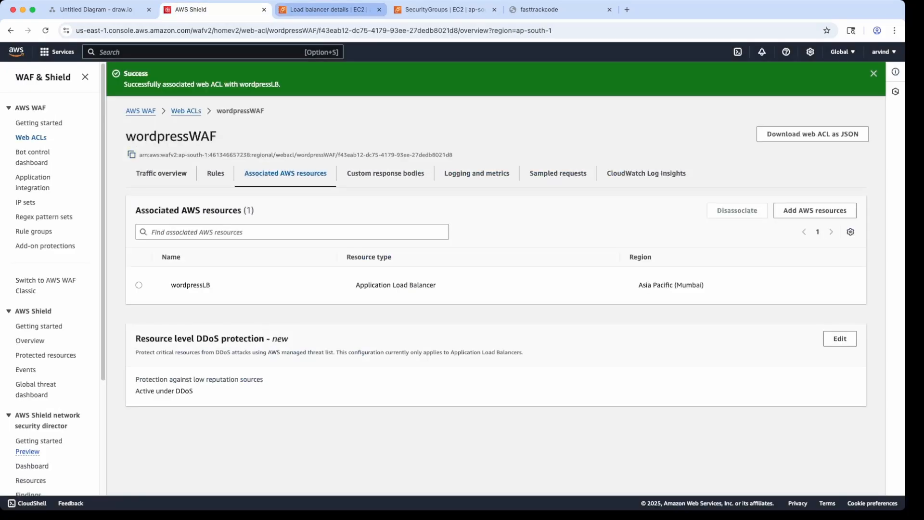
click(327, 10)
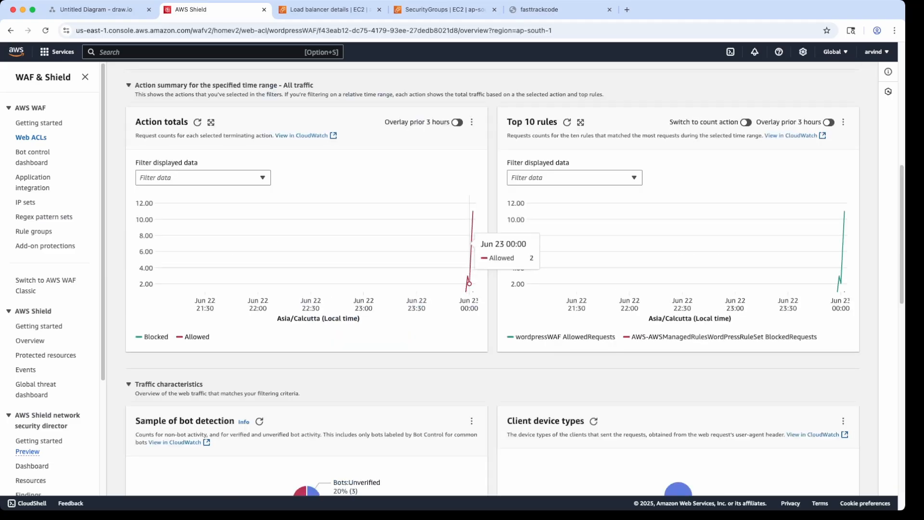
scroll(493, 284, down, 5)
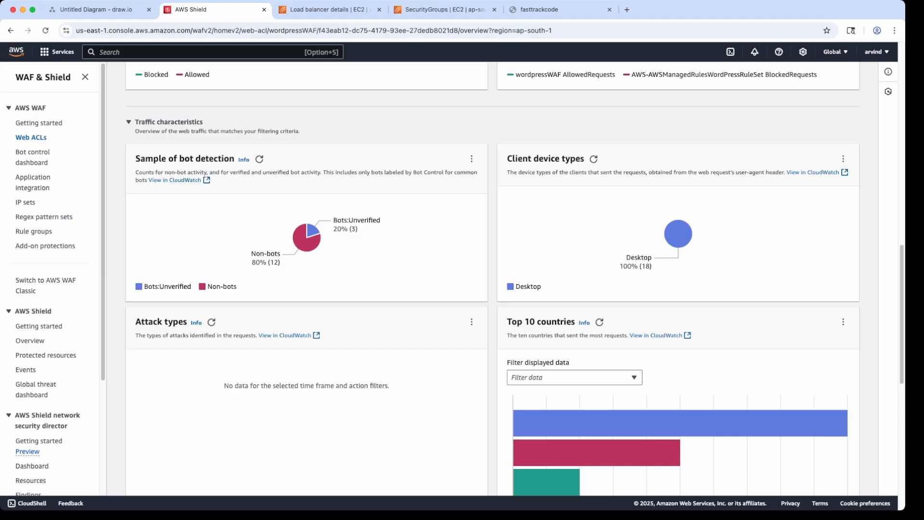
click(553, 10)
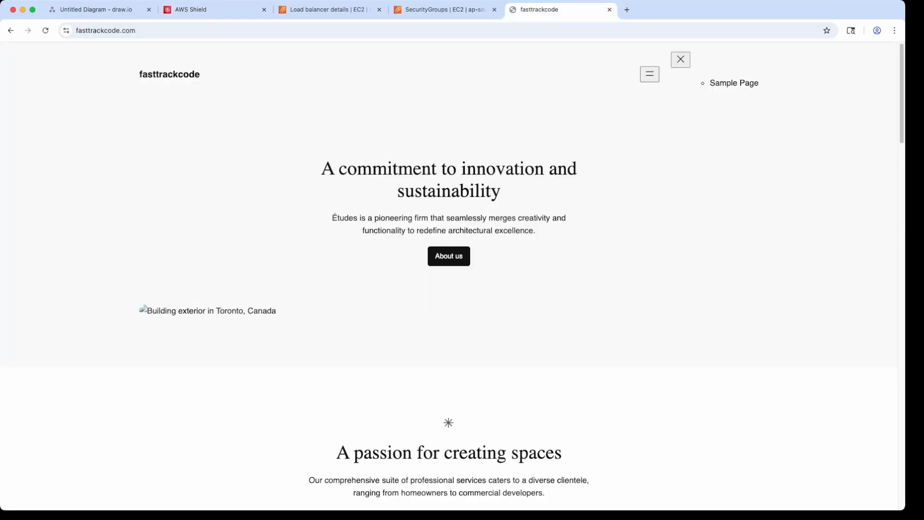
click(215, 10)
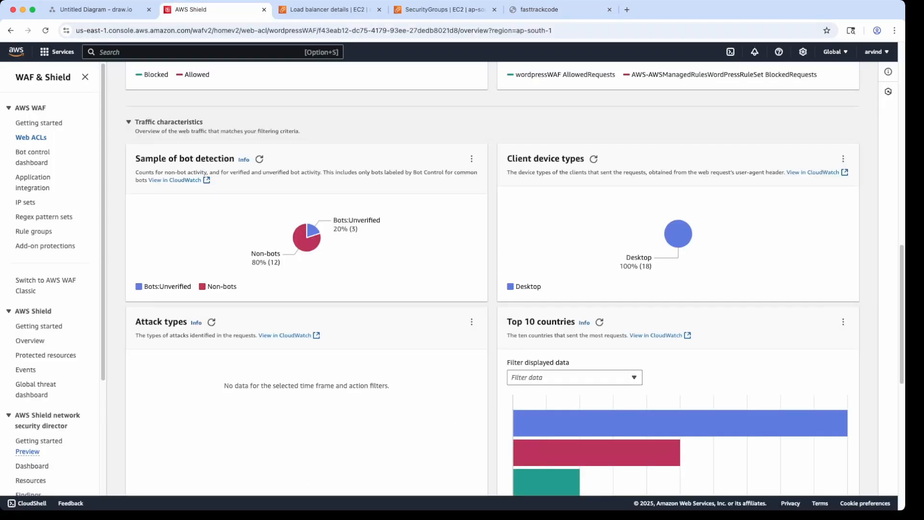
scroll(493, 284, down, 3)
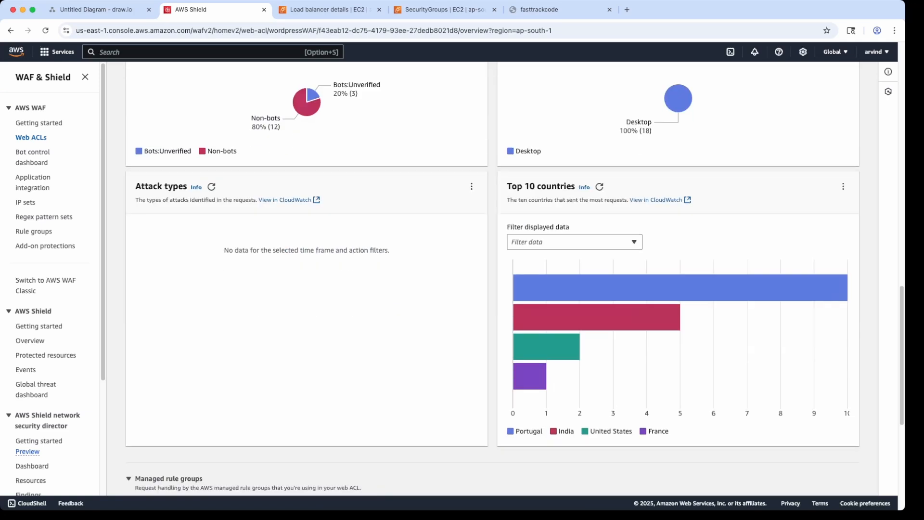
mouse_move(597, 332)
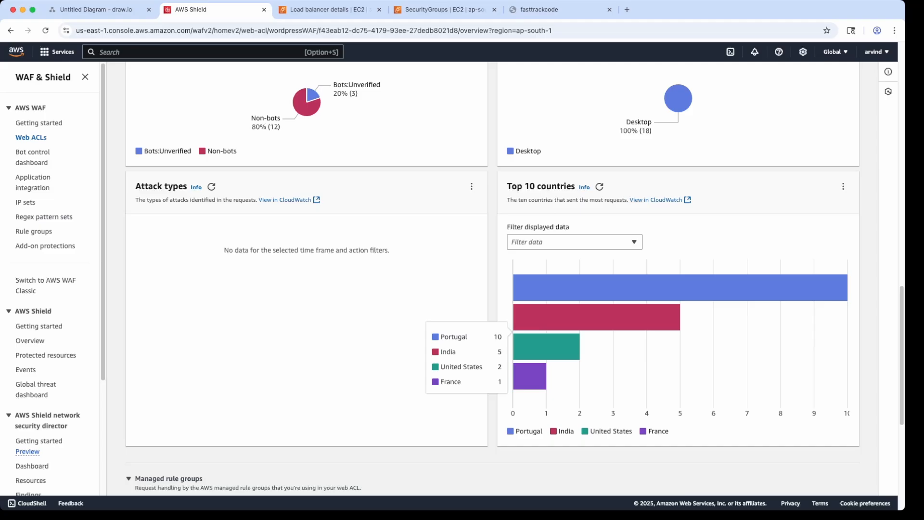
scroll(597, 333, up, 6)
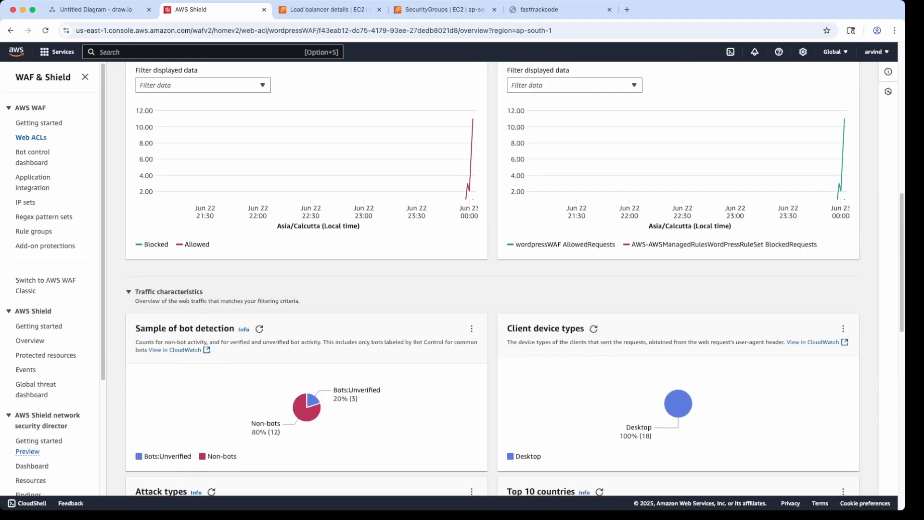
scroll(492, 279, up, 2)
scroll(492, 280, up, 2)
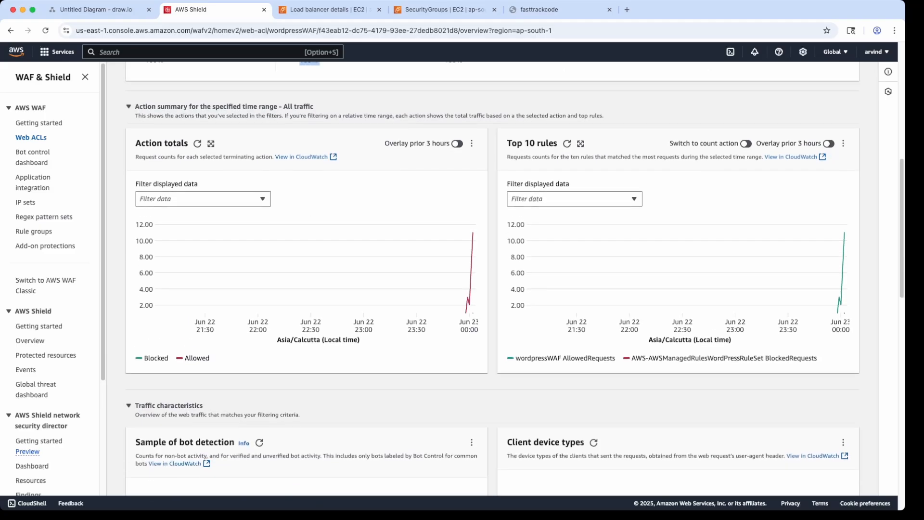